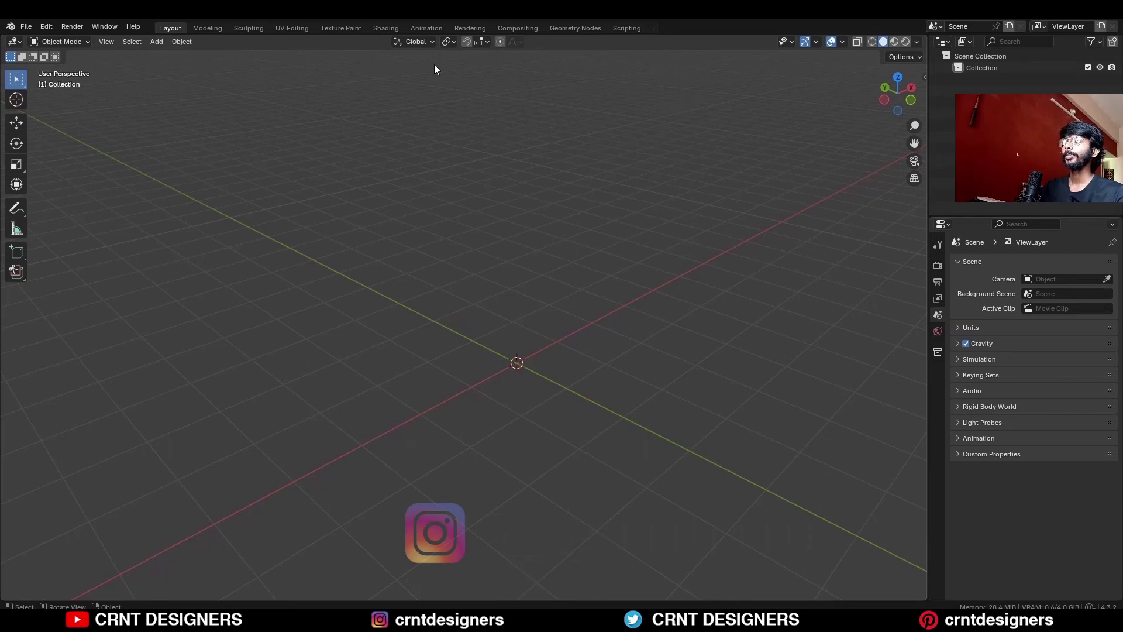
Add a cone mesh at the origin and raise it 1 m along Z so its base rests on the ground.
{"action": "key", "text": "shift+a"}
{"action": "mouse_move", "coordinate": [487, 111]}
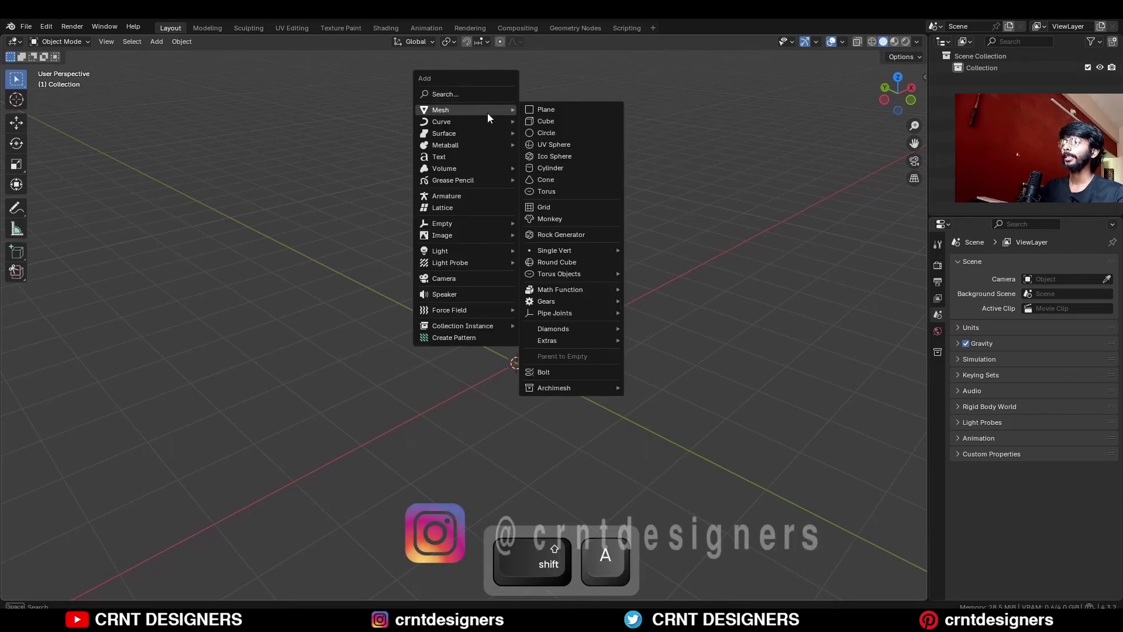
{"action": "left_click", "coordinate": [564, 180]}
{"action": "left_click", "coordinate": [910, 102]}
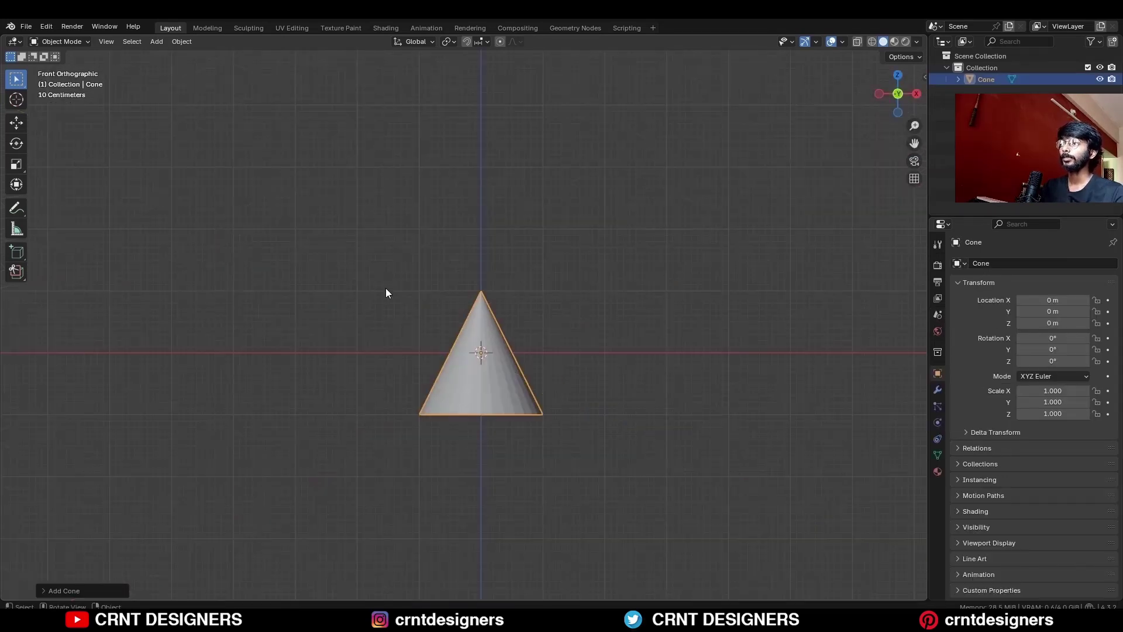
{"action": "key", "text": "shift+space"}
{"action": "key", "text": "g"}
{"action": "left_click_drag", "start_coordinate": [483, 307], "coordinate": [490, 250]}
{"action": "scroll", "coordinate": [614, 313], "scroll_direction": "up", "scroll_amount": 5}
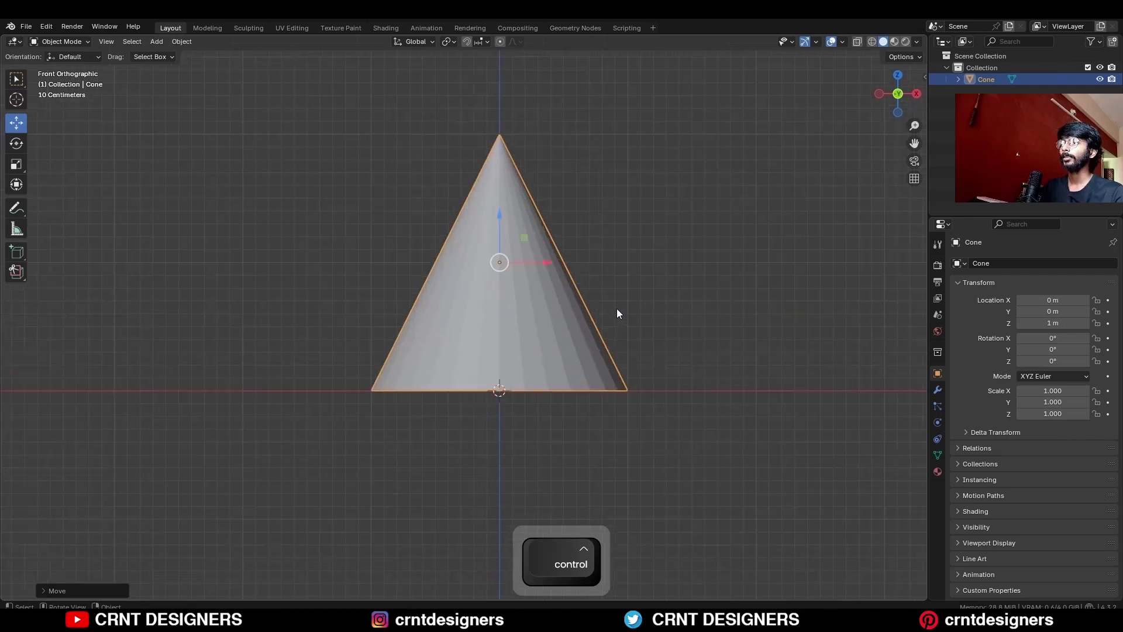
Vertex-bevel the cone's tip to cut it off into a small flat top.
{"action": "key", "text": "Tab"}
{"action": "key", "text": "1"}
{"action": "left_click_drag", "start_coordinate": [559, 100], "coordinate": [447, 124]}
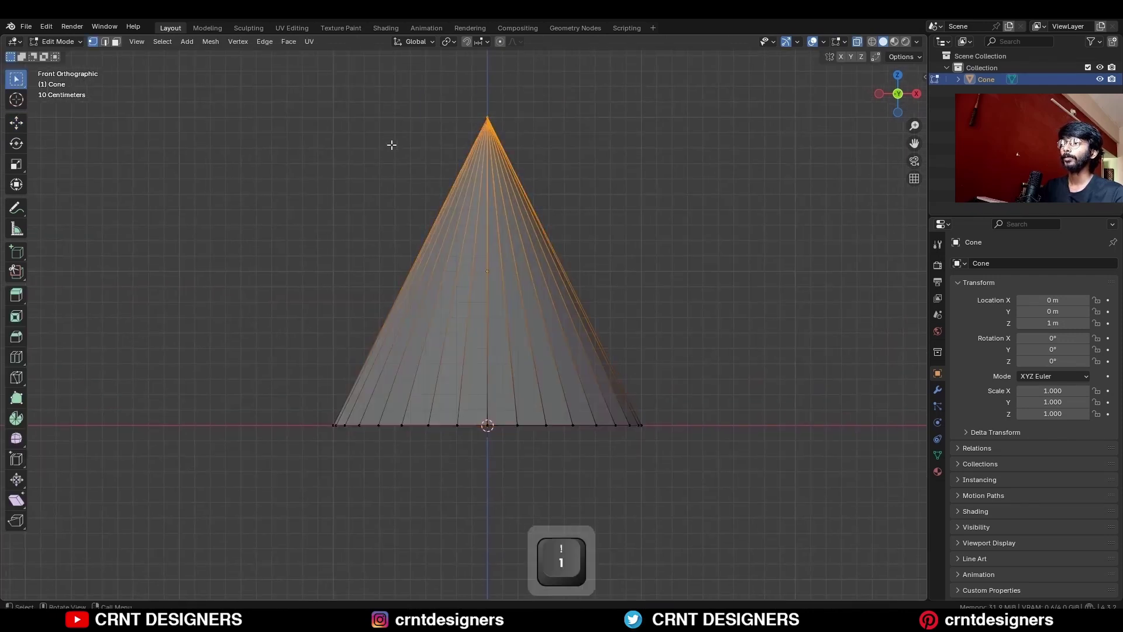
{"action": "key", "text": "ctrl+b"}
{"action": "key", "text": "v"}
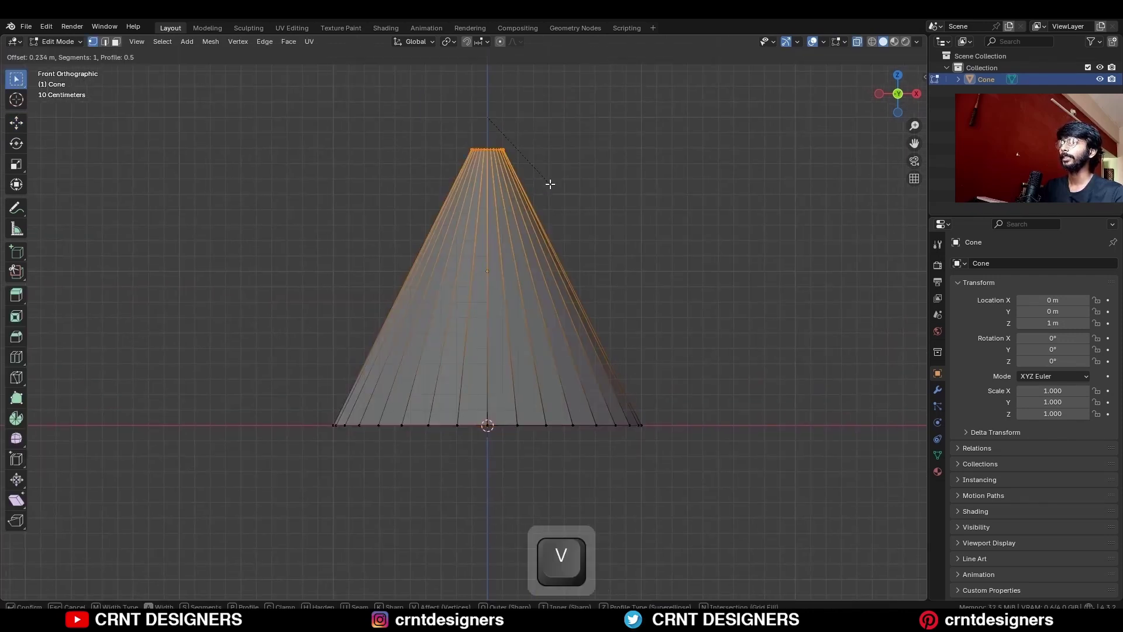
{"action": "key", "text": "shift"}
{"action": "left_click", "coordinate": [500, 173]}
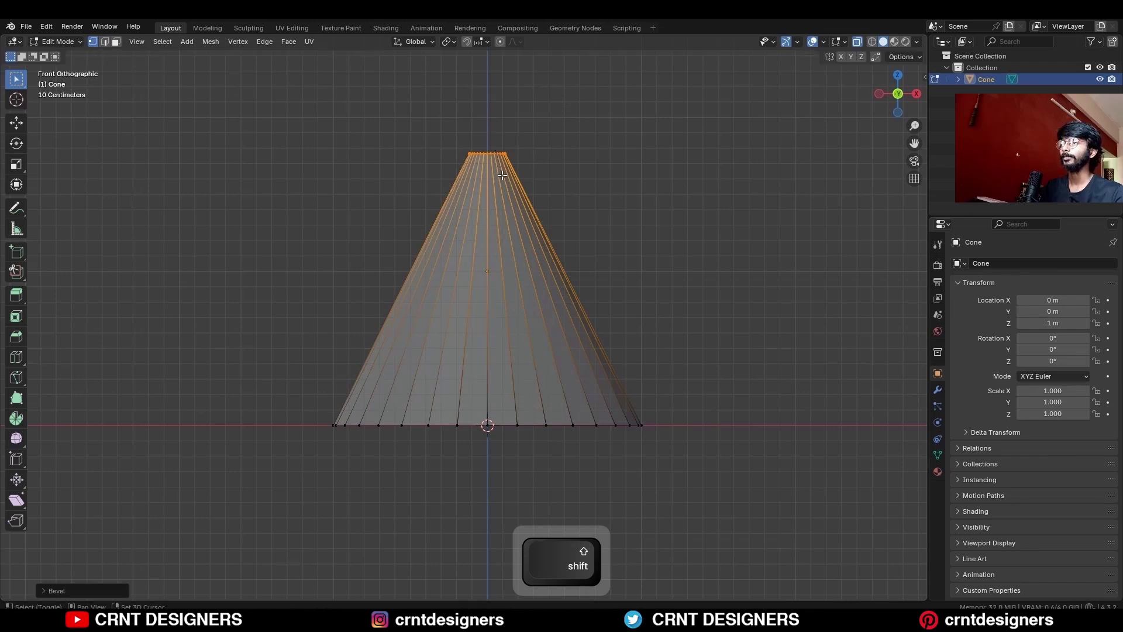
{"action": "left_click", "coordinate": [59, 591]}
{"action": "key", "text": "Return"}
{"action": "left_click", "coordinate": [564, 170]}
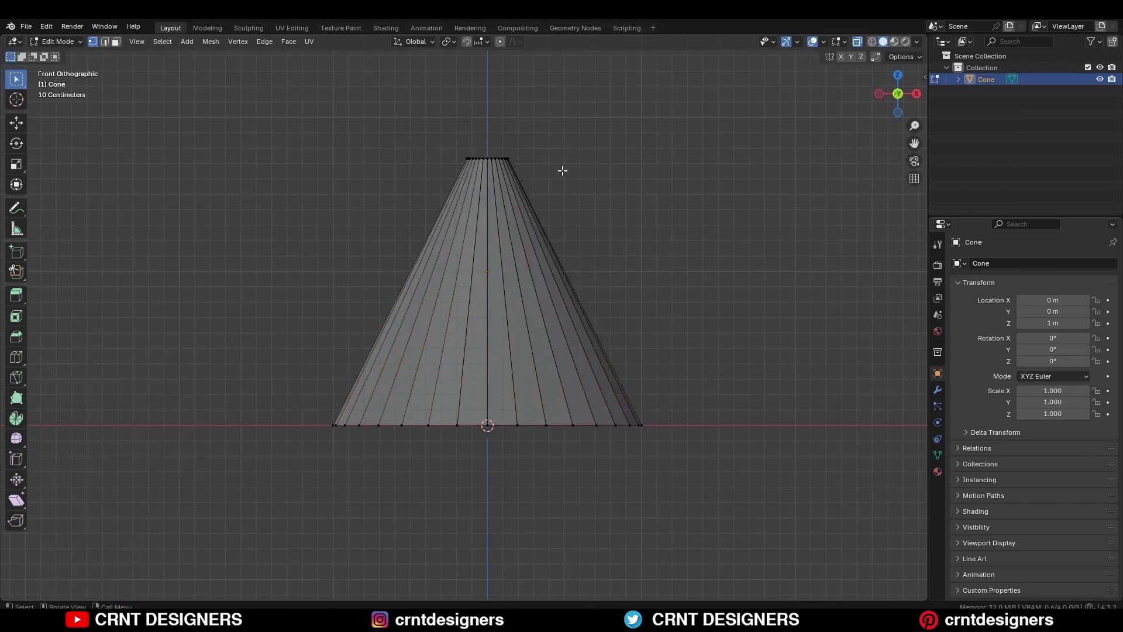
Bevel the cone's bottom edge loop with several segments to round off the base.
{"action": "key", "text": "alt+z"}
{"action": "key", "text": "2"}
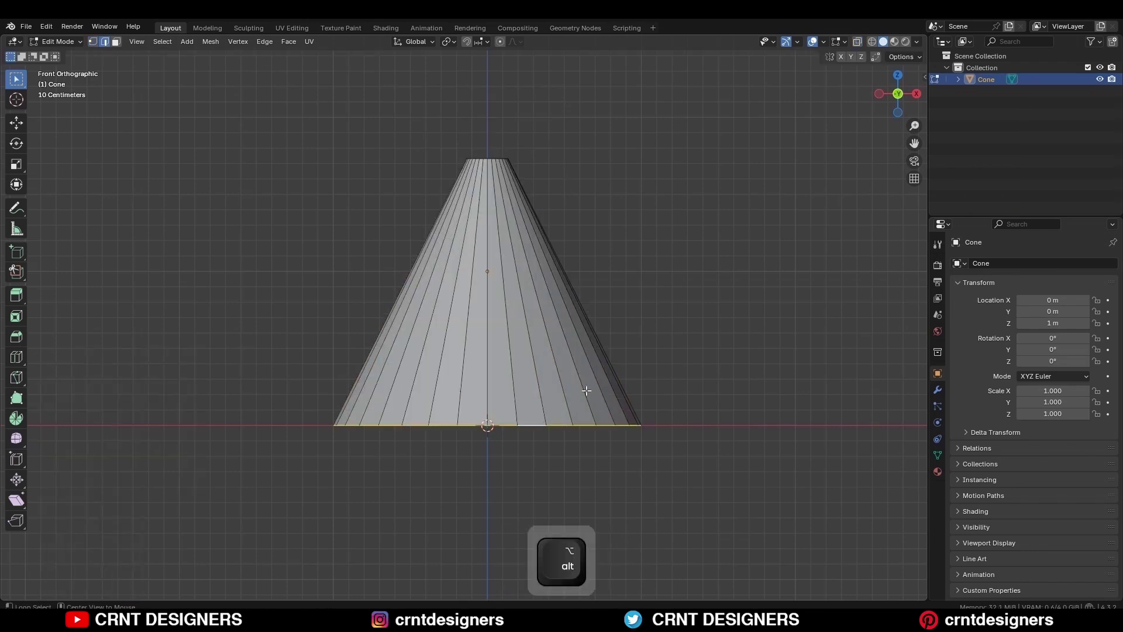
{"action": "key", "text": "ctrl+b"}
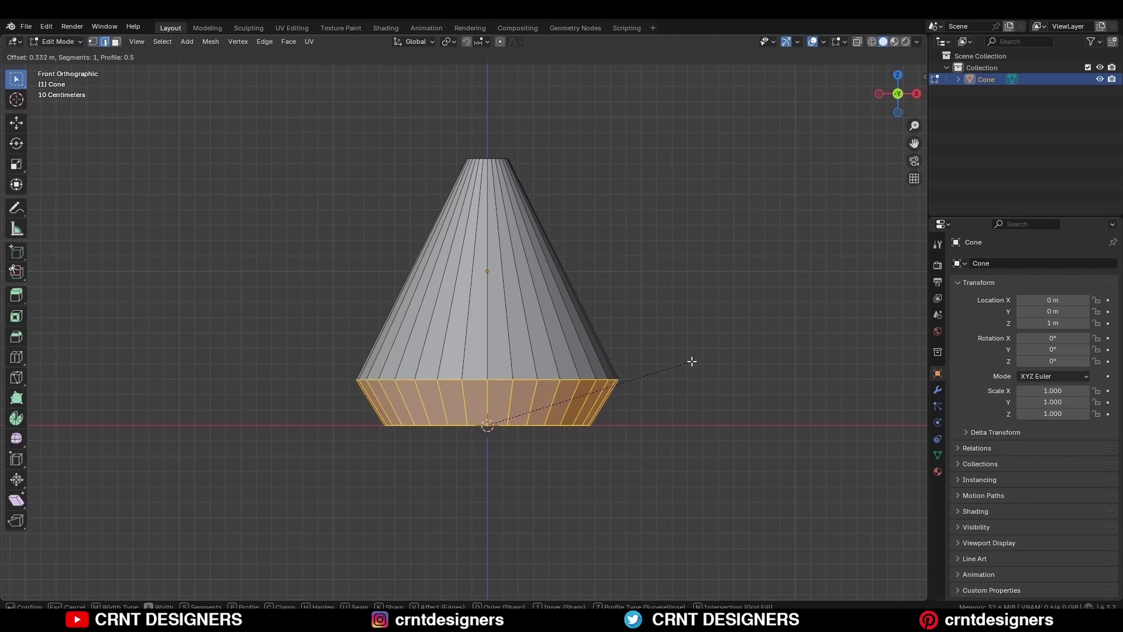
{"action": "left_click", "coordinate": [691, 361]}
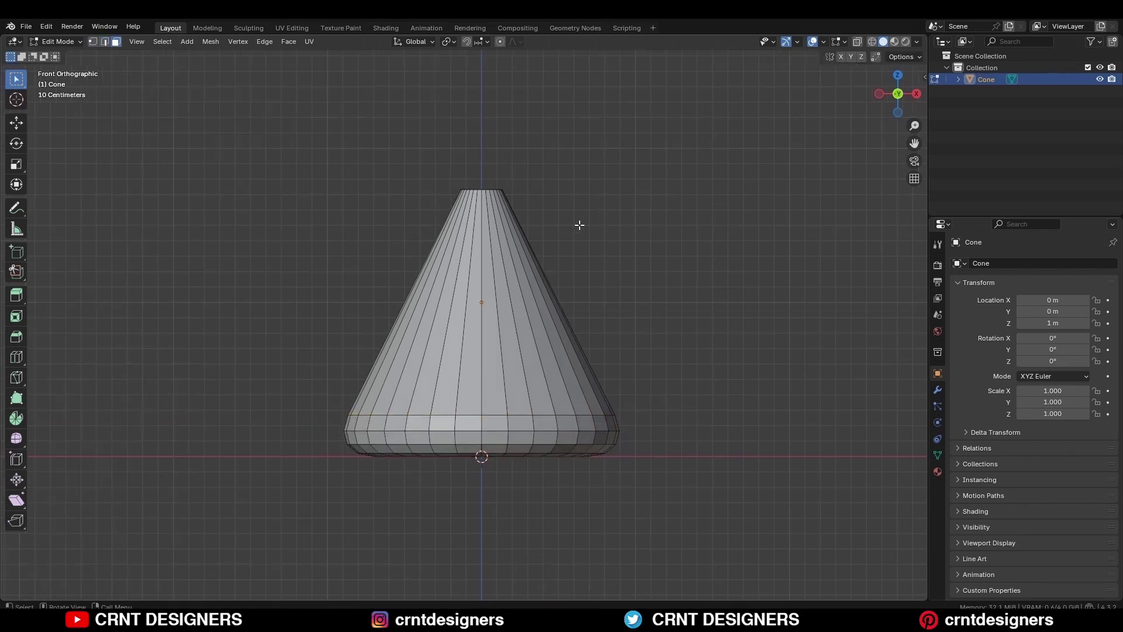
Add 11 evenly spaced horizontal loop cuts around the cone's sloped side.
{"action": "key", "text": "ctrl+r"}
{"action": "scroll", "coordinate": [496, 276], "scroll_direction": "up", "scroll_amount": 3}
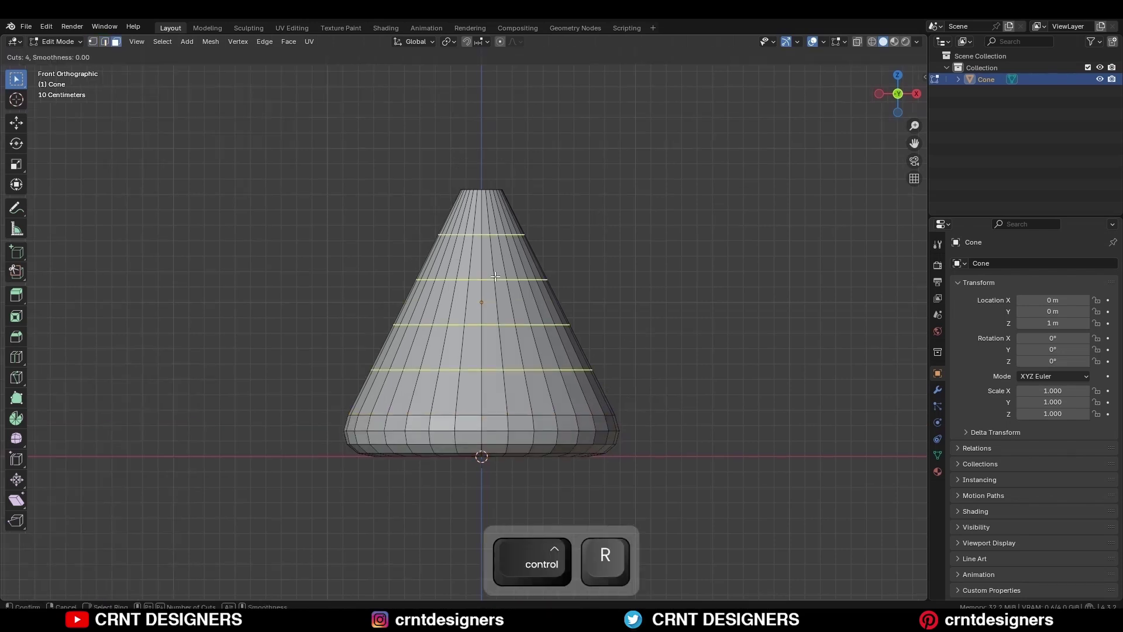
{"action": "scroll", "coordinate": [495, 276], "scroll_direction": "up", "scroll_amount": 10}
{"action": "left_click", "coordinate": [496, 276]}
{"action": "right_click", "coordinate": [495, 276]}
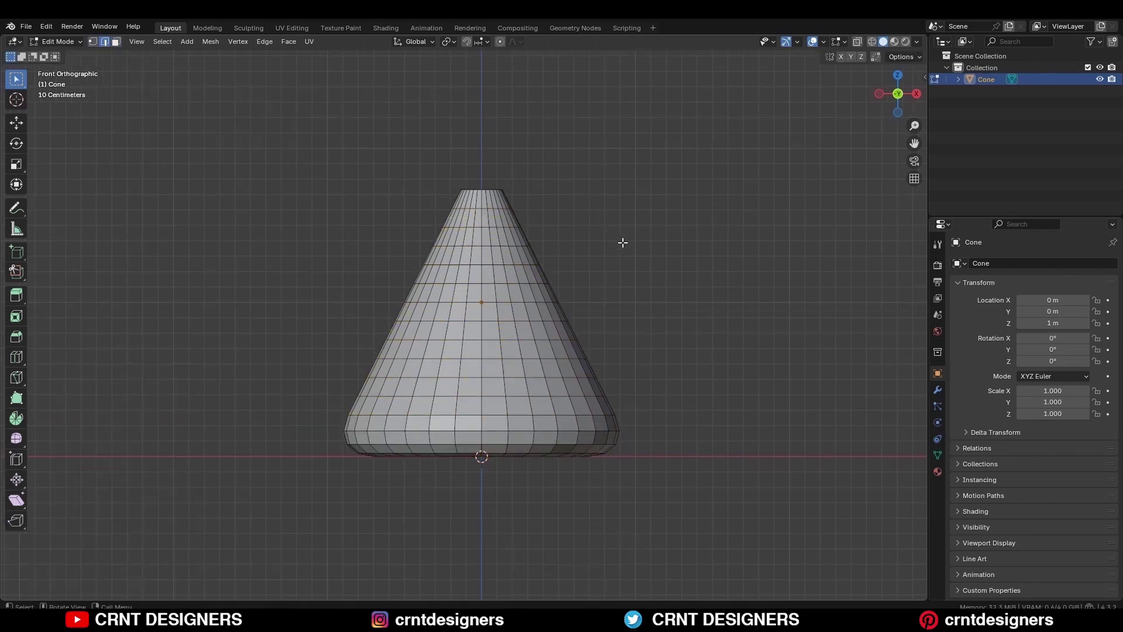
Return to Object Mode and turn on the wireframe overlay for the viewport.
{"action": "key", "text": "Tab"}
{"action": "middle_click_drag", "start_coordinate": [630, 241], "coordinate": [625, 248]}
{"action": "scroll", "coordinate": [630, 246], "scroll_direction": "up", "scroll_amount": 2}
{"action": "left_click", "coordinate": [842, 70]}
{"action": "left_click", "coordinate": [842, 42]}
{"action": "left_click", "coordinate": [771, 241]}
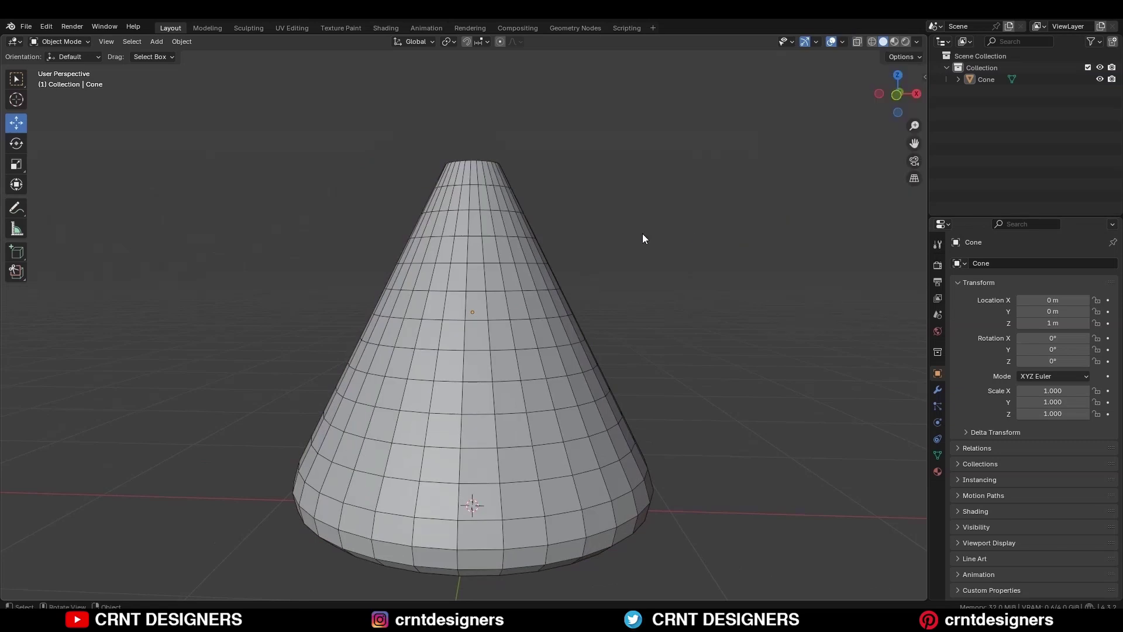
Duplicate the cone in place and isolate the copy in local view.
{"action": "key", "text": "a"}
{"action": "left_click", "coordinate": [891, 100]}
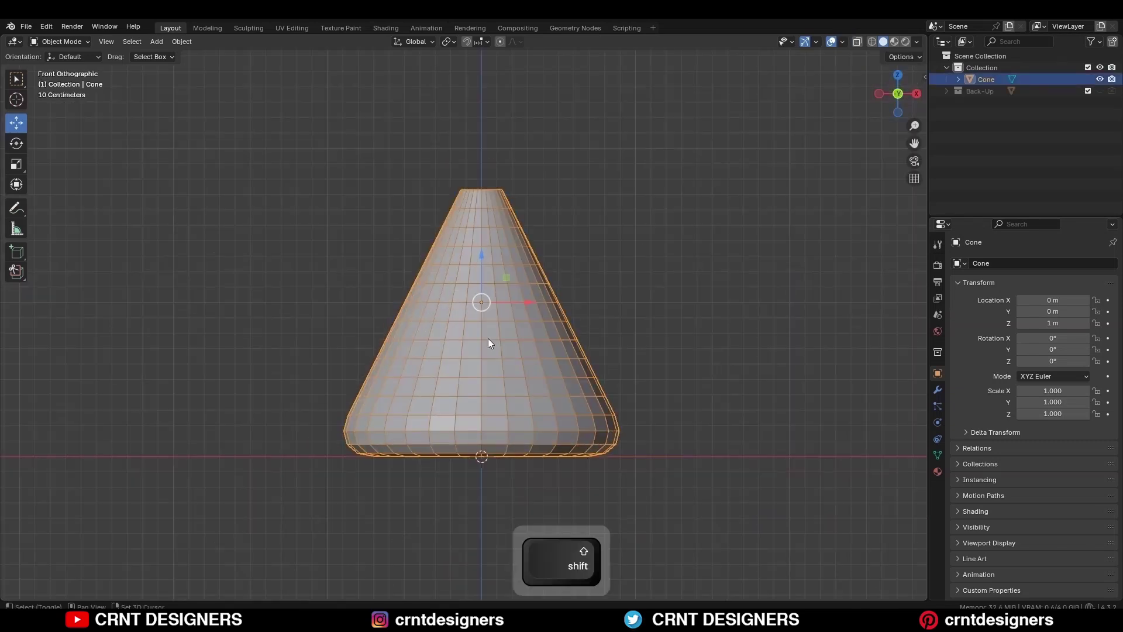
{"action": "key", "text": "shift+d"}
{"action": "right_click", "coordinate": [493, 339]}
{"action": "key", "text": "slash"}
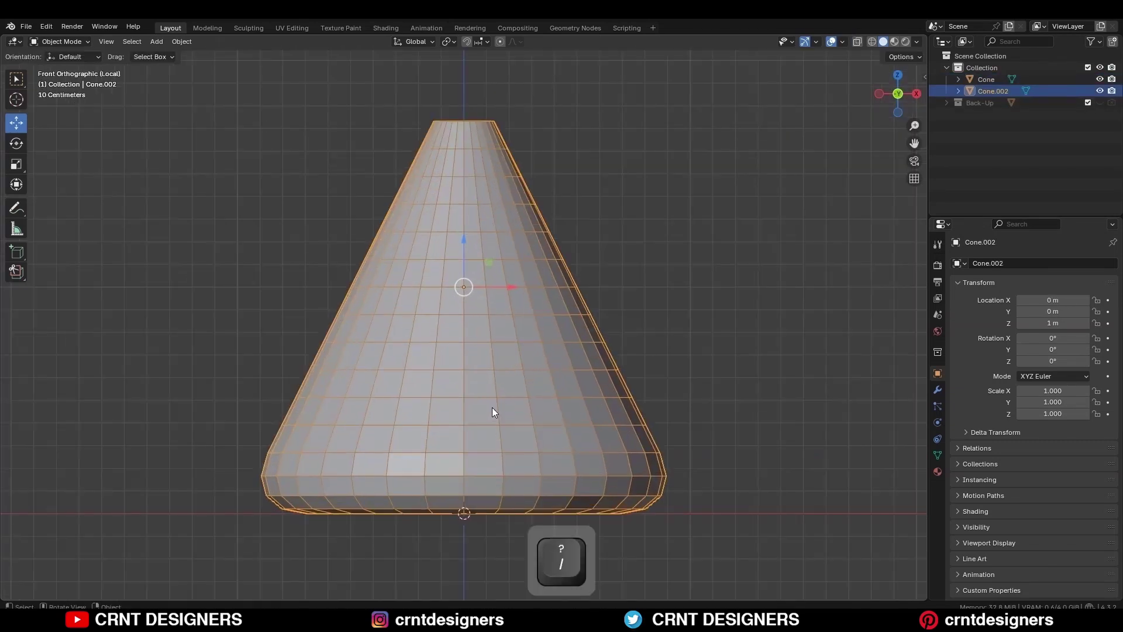
Delete the uppermost ring of faces and the flat top cap from the duplicated cone.
{"action": "key", "text": "Tab"}
{"action": "key", "text": "3"}
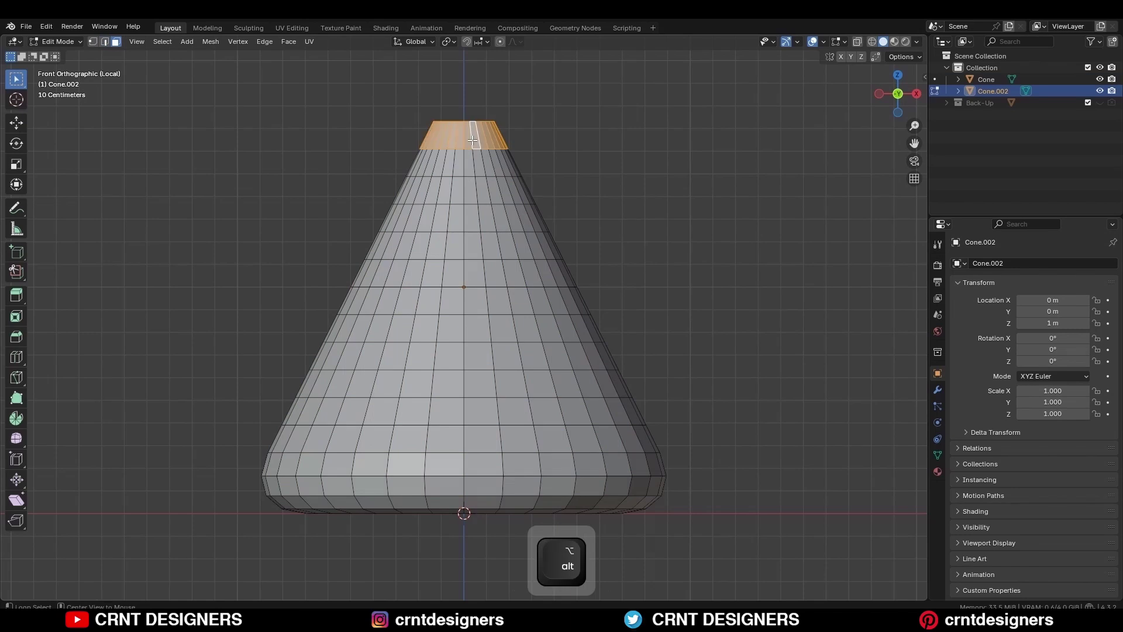
{"action": "key", "text": "x"}
{"action": "left_click", "coordinate": [485, 191]}
{"action": "key", "text": "alt+z"}
{"action": "left_click_drag", "start_coordinate": [526, 90], "coordinate": [376, 133]}
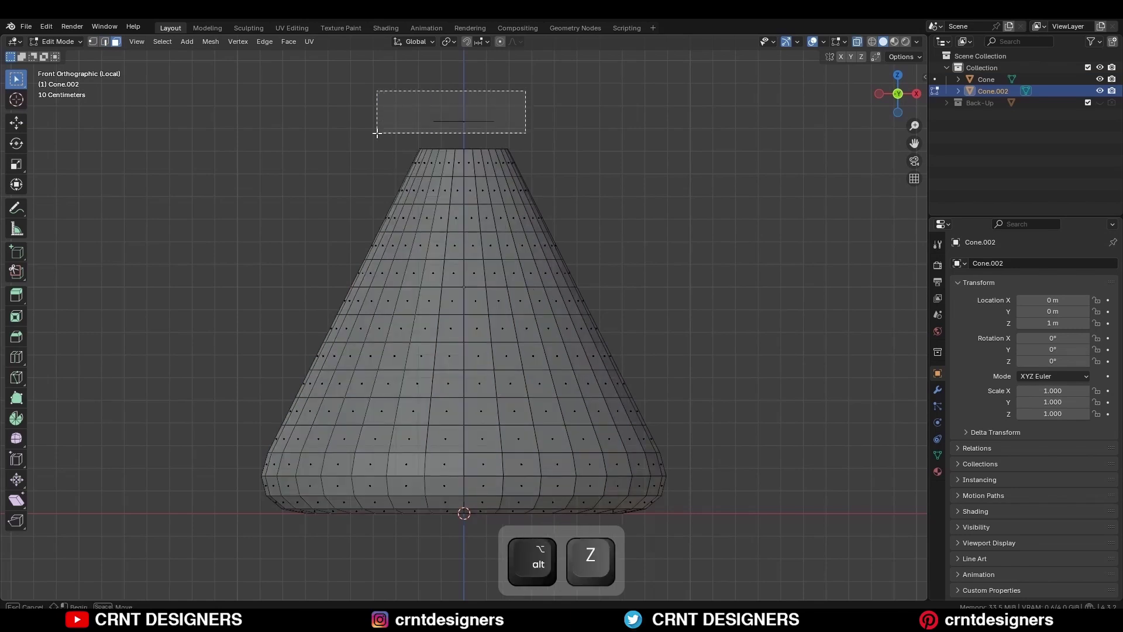
{"action": "key", "text": "x"}
{"action": "left_click", "coordinate": [504, 113]}
Delete the lowest face rings and the bottom cap of the duplicated cone, then return to Object Mode.
{"action": "left_click", "coordinate": [374, 501], "text": "alt"}
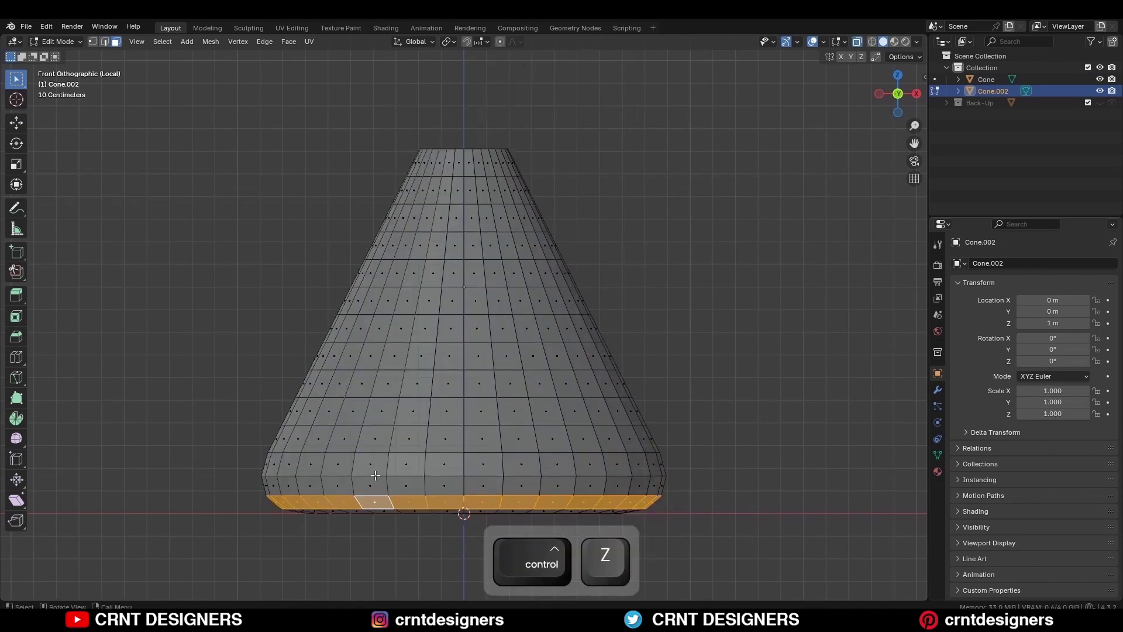
{"action": "key", "text": "x"}
{"action": "left_click", "coordinate": [328, 459]}
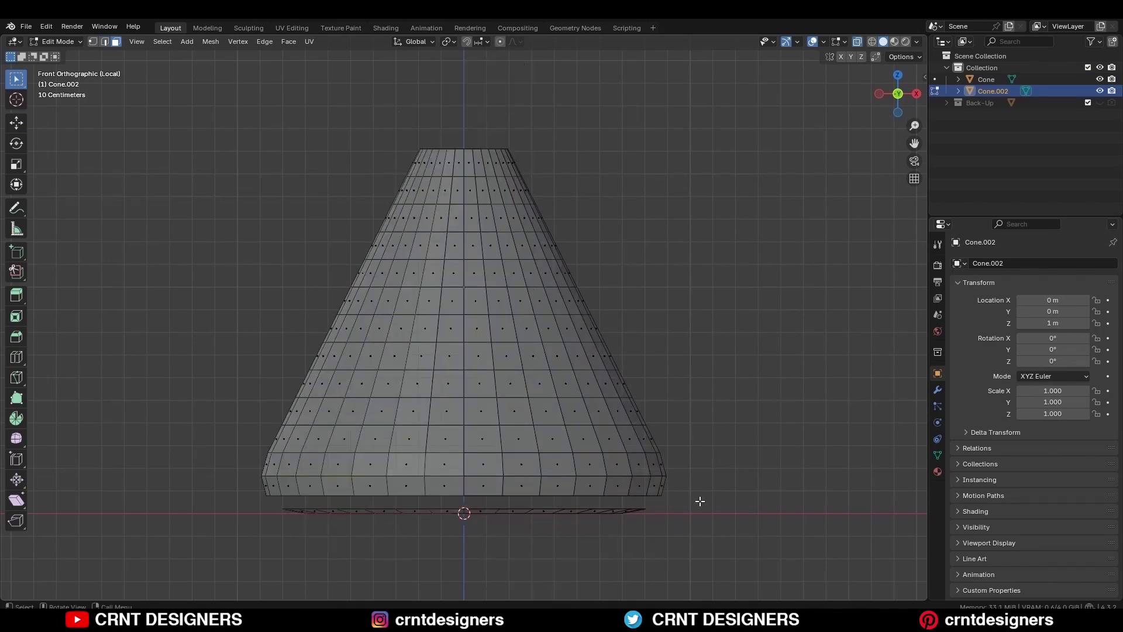
{"action": "left_click", "coordinate": [354, 507], "text": "alt"}
{"action": "key", "text": "x"}
{"action": "left_click", "coordinate": [237, 462]}
{"action": "scroll", "coordinate": [736, 358], "scroll_direction": "down", "scroll_amount": 2}
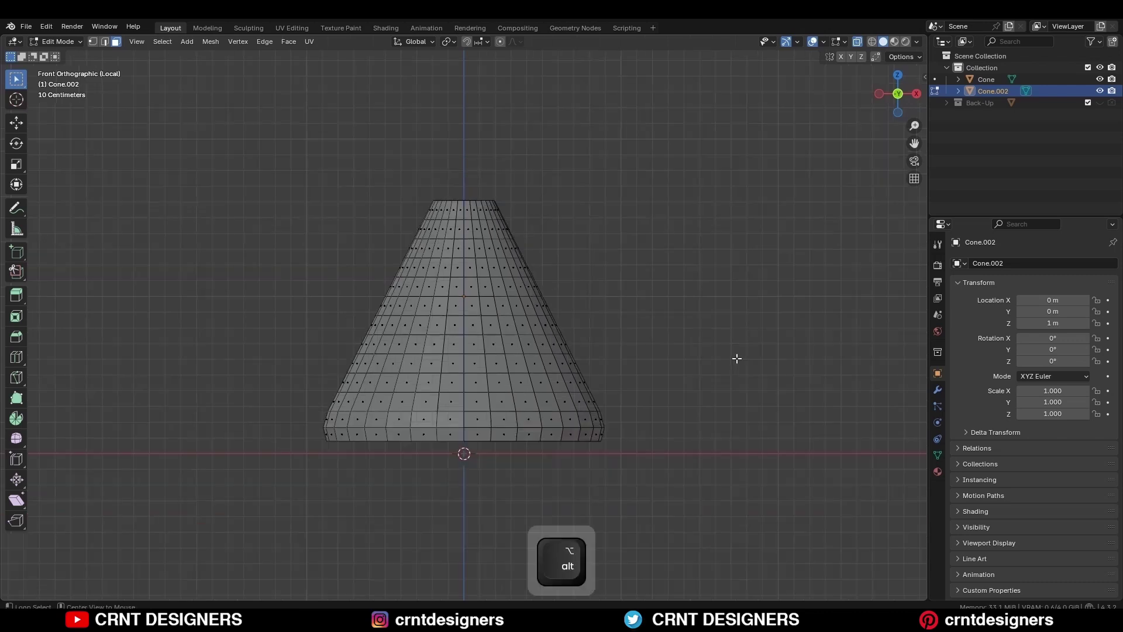
{"action": "key", "text": "alt+z"}
{"action": "key", "text": "Tab"}
{"action": "left_click", "coordinate": [879, 94]}
{"action": "left_click", "coordinate": [902, 79]}
{"action": "left_click", "coordinate": [899, 76]}
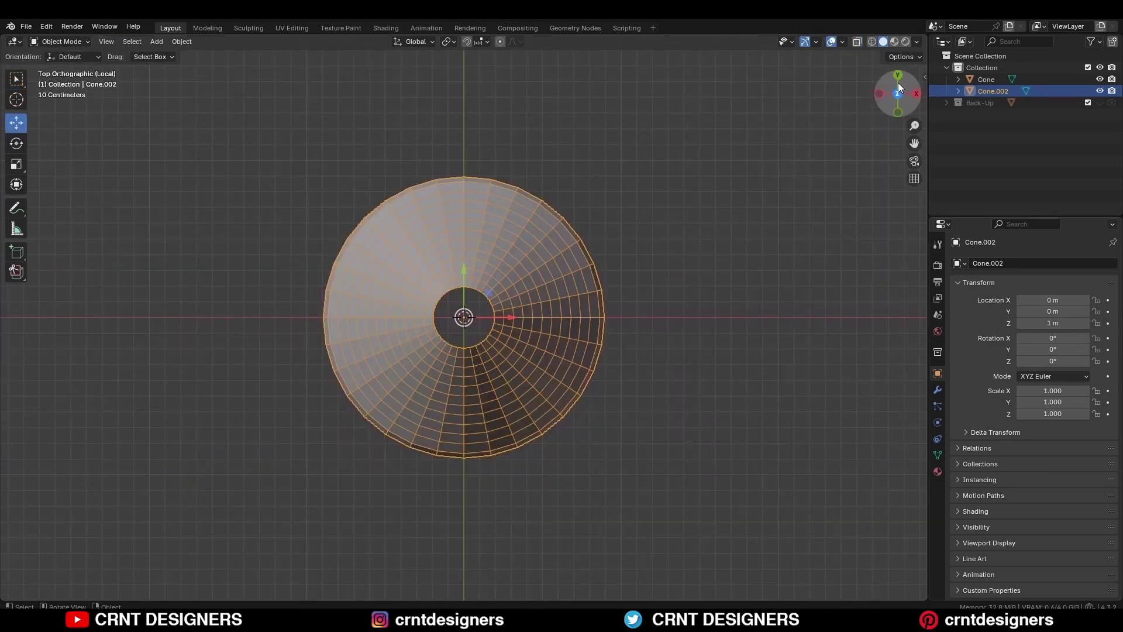
{"action": "left_click", "coordinate": [900, 112]}
{"action": "left_click", "coordinate": [746, 138]}
{"action": "scroll", "coordinate": [551, 287], "scroll_direction": "down", "scroll_amount": 3}
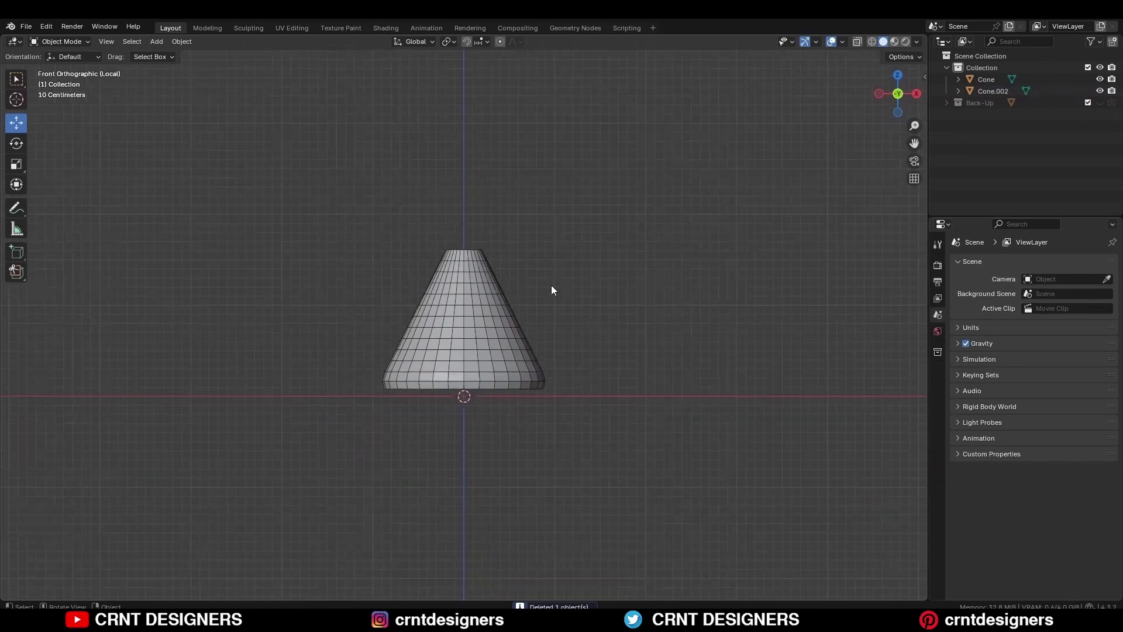
Add a Bézier circle of 1 m radius at the origin and rotate it 90° about X to stand upright.
{"action": "middle_click_drag", "start_coordinate": [551, 287], "coordinate": [563, 321]}
{"action": "key", "text": "shift+a"}
{"action": "mouse_move", "coordinate": [570, 311]}
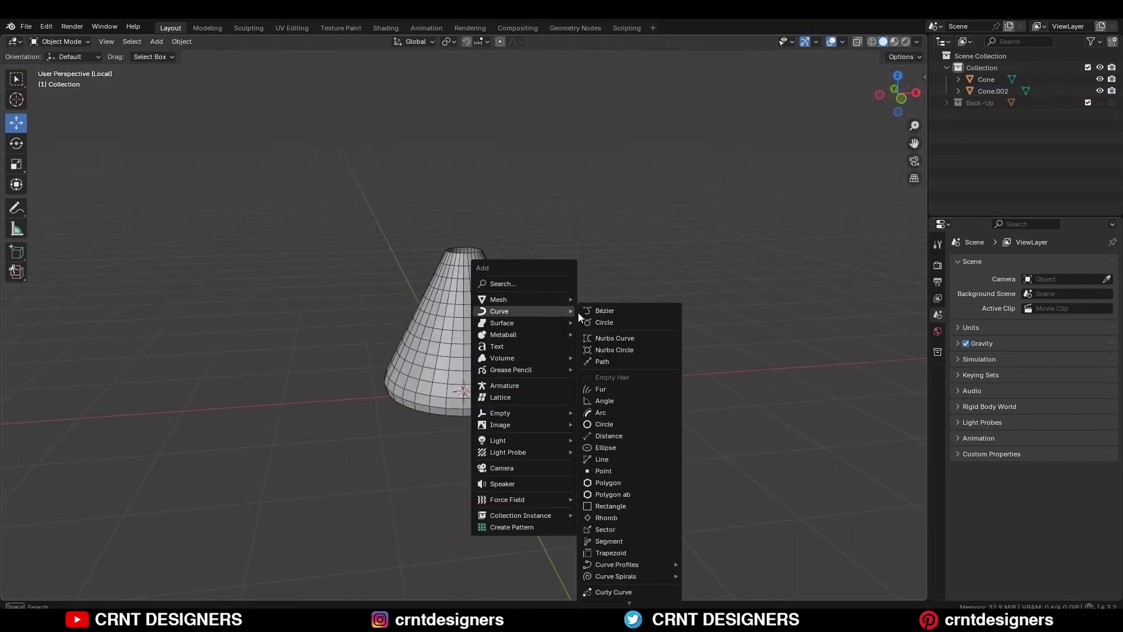
{"action": "left_click", "coordinate": [613, 323]}
{"action": "left_click", "coordinate": [916, 93]}
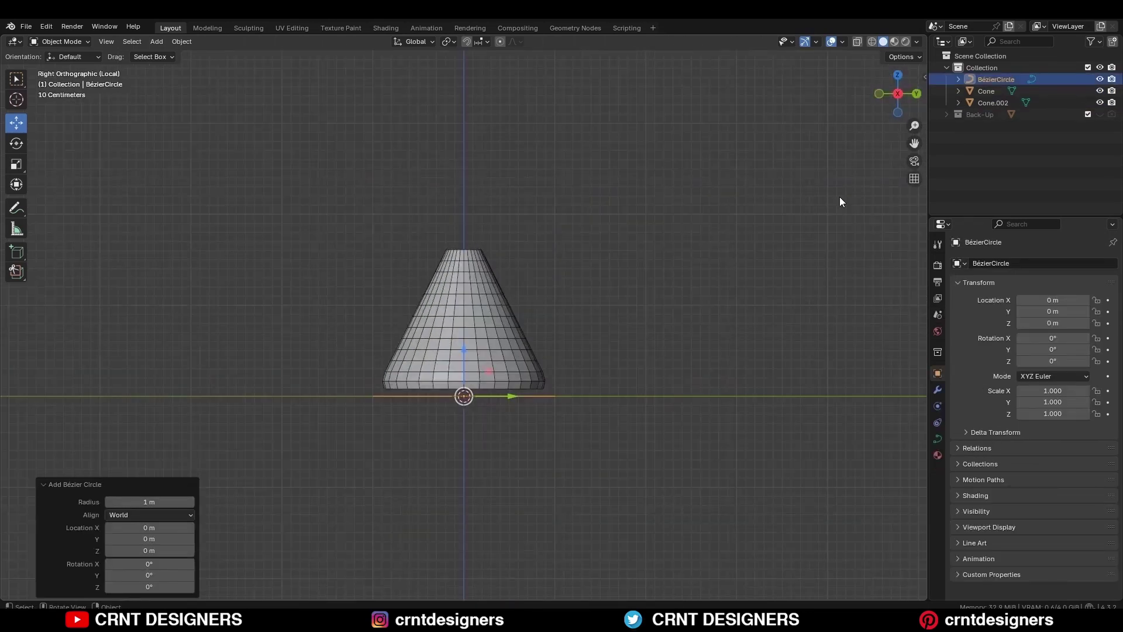
{"action": "key", "text": "r"}
{"action": "left_click", "coordinate": [458, 257]}
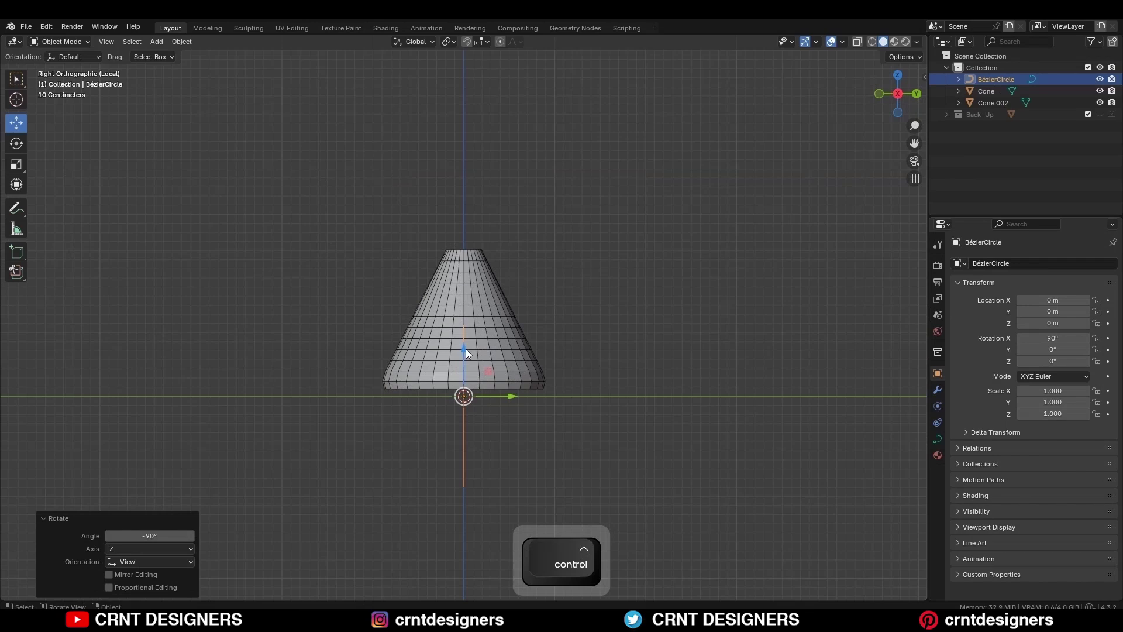
Move the Bézier circle up about 0.876 m on Z and -1 m along Y, in front of the cone.
{"action": "key", "text": "g"}
{"action": "left_click", "coordinate": [529, 330]}
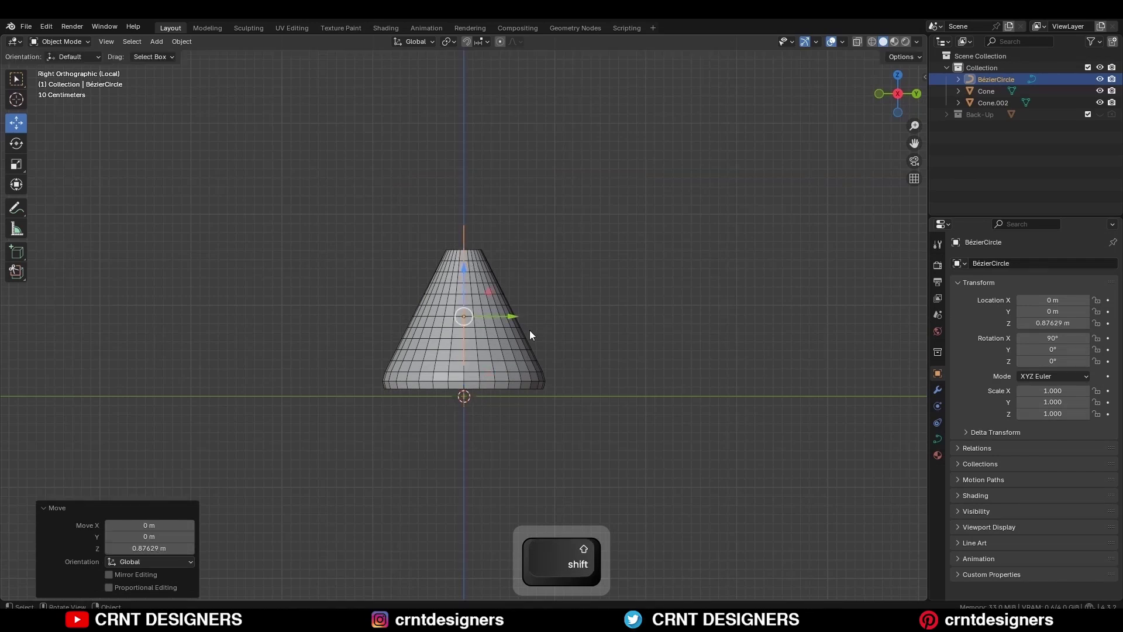
{"action": "scroll", "coordinate": [526, 325], "scroll_direction": "up", "scroll_amount": 5}
{"action": "key", "text": "g"}
{"action": "left_click", "coordinate": [293, 320]}
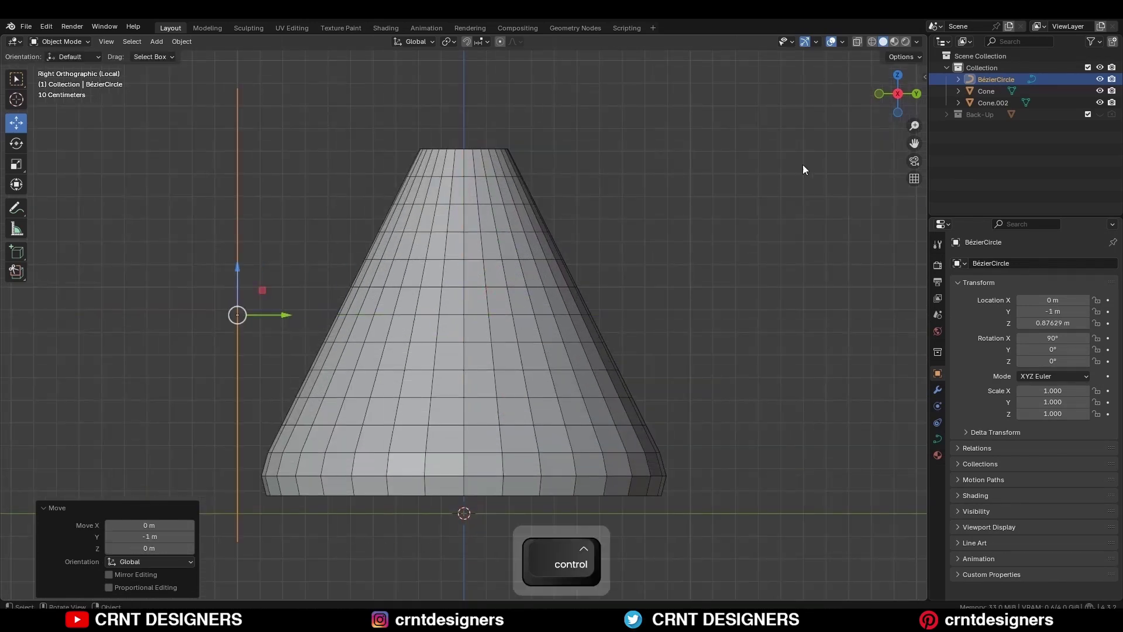
Scale the circle's top point handles by 0.6 and bring its two side points inward to form an upright oval.
{"action": "left_click", "coordinate": [879, 94]}
{"action": "key", "text": "Tab"}
{"action": "scroll", "coordinate": [639, 247], "scroll_direction": "down", "scroll_amount": 1}
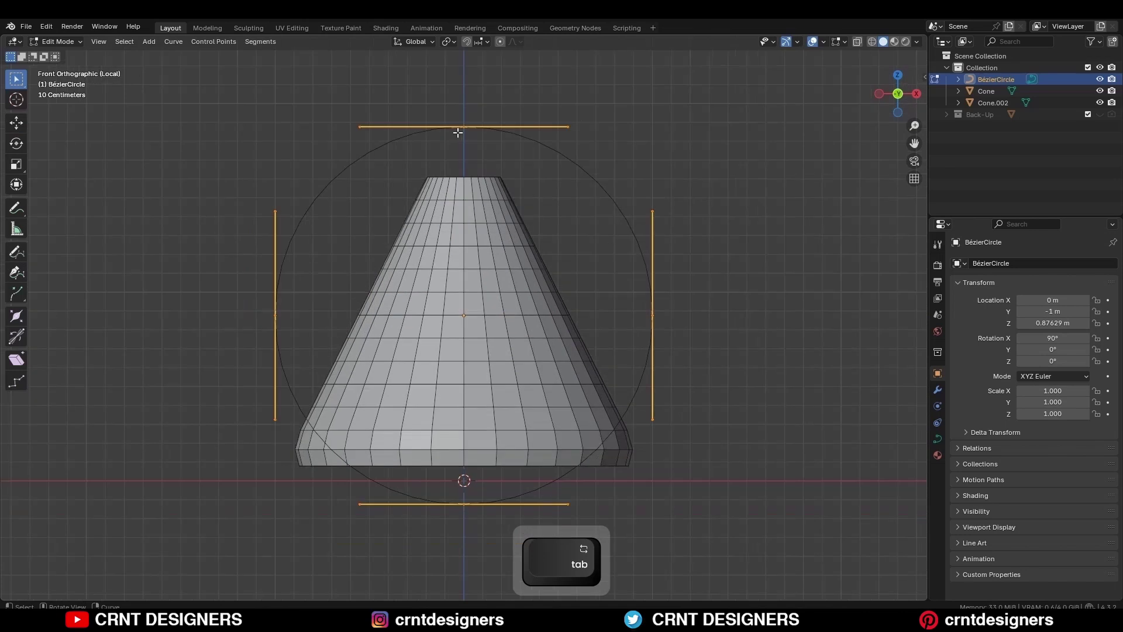
{"action": "left_click", "coordinate": [459, 130]}
{"action": "key", "text": "s"}
{"action": "left_click", "coordinate": [613, 140]}
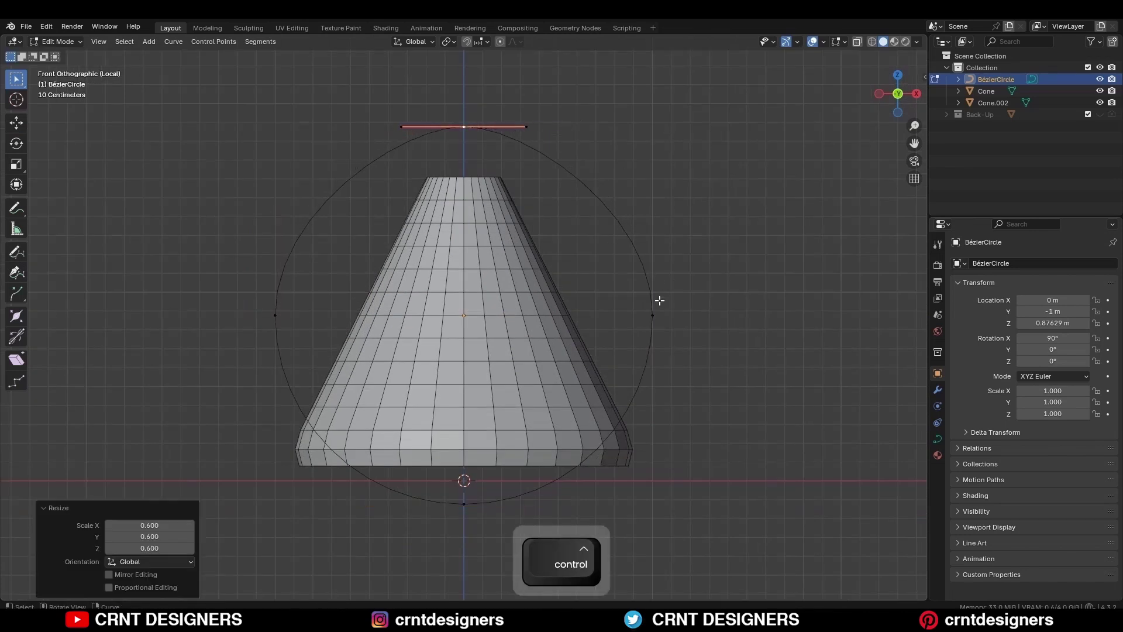
{"action": "left_click", "coordinate": [653, 315]}
{"action": "key", "text": "s"}
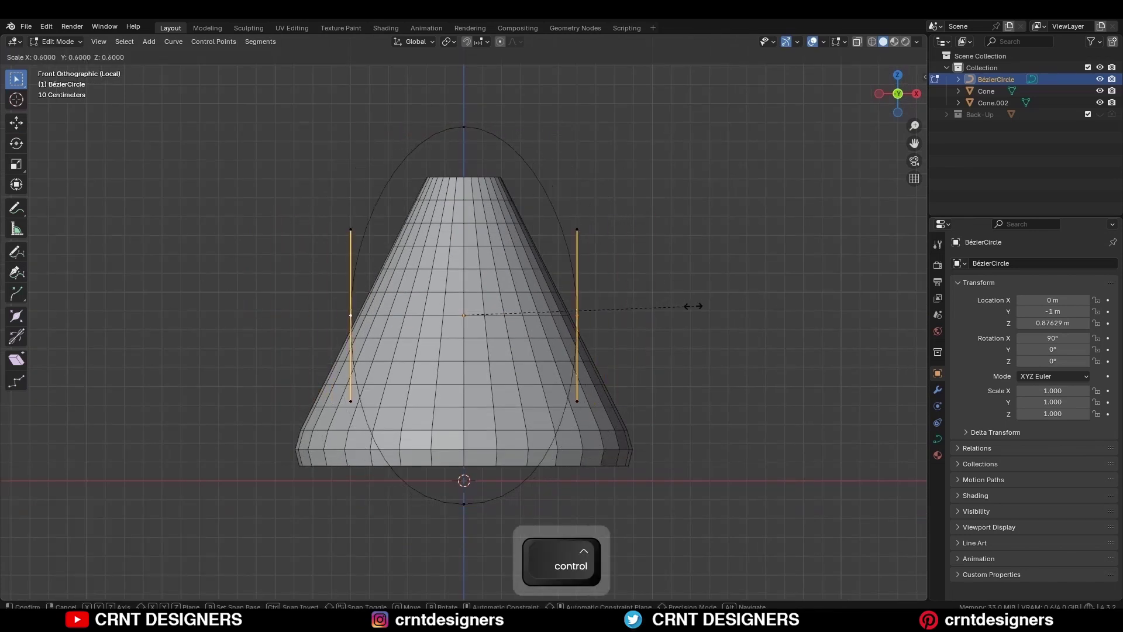
{"action": "left_click", "coordinate": [702, 305]}
Scale down the oval's upper point and upper side handles to give the curve an egg shape.
{"action": "key", "text": "a"}
{"action": "key", "text": "s"}
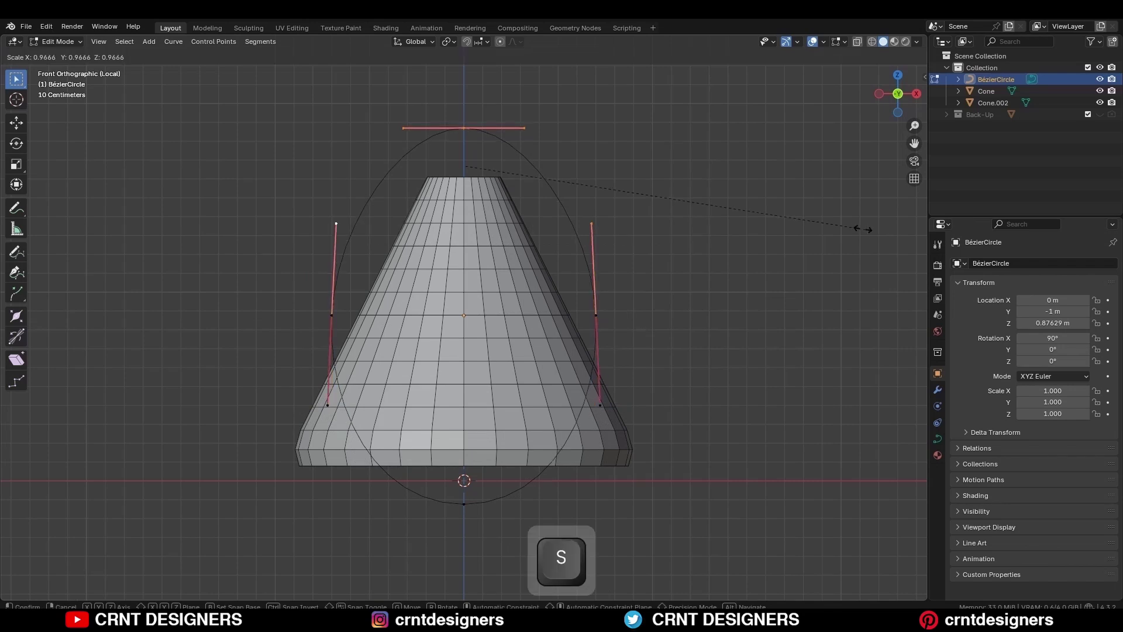
{"action": "left_click", "coordinate": [788, 223]}
{"action": "key", "text": "Tab"}
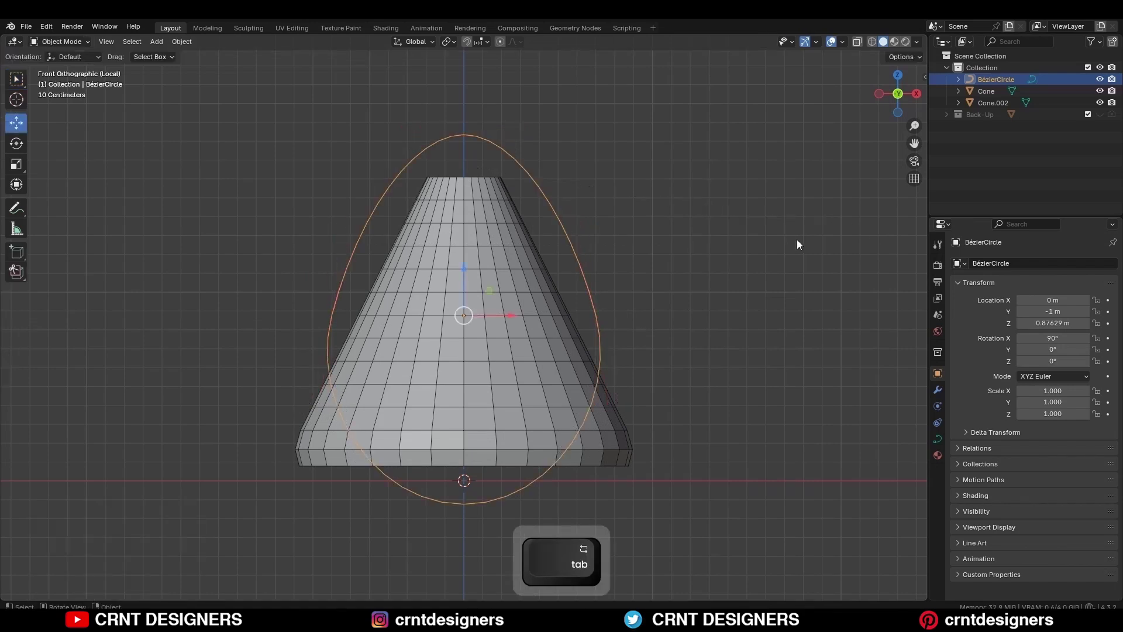
Shrink the egg-shaped curve to a scale of 0.5, 0.6, 0.5 and raise it to about 0.96 m on Z.
{"action": "key", "text": "a"}
{"action": "left_click", "coordinate": [605, 302]}
{"action": "key", "text": "s"}
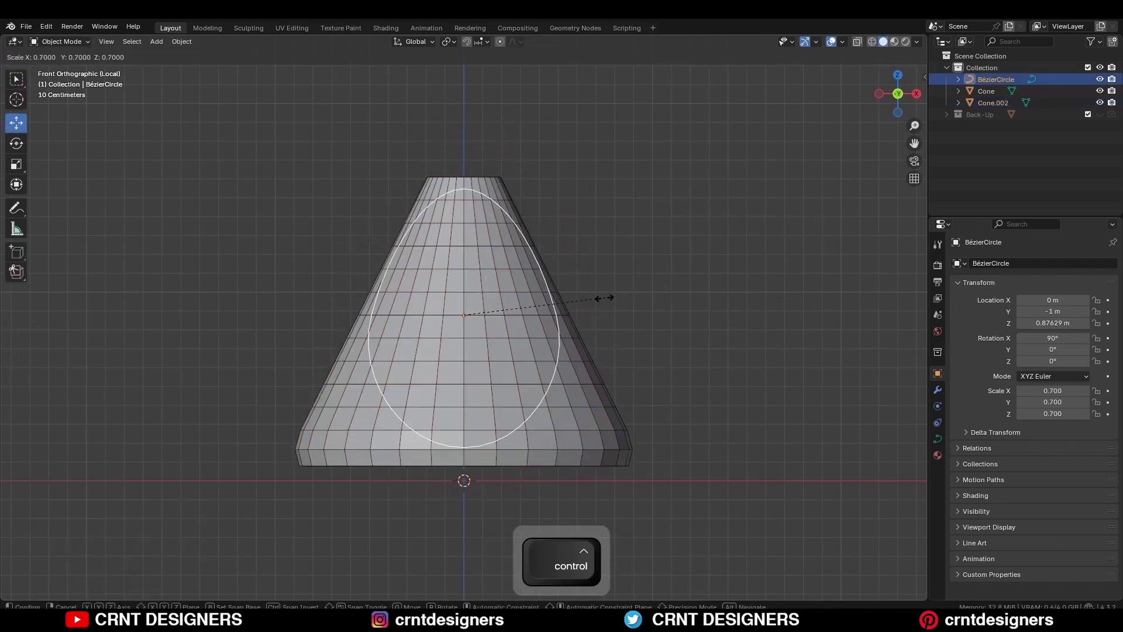
{"action": "left_click", "coordinate": [565, 303]}
{"action": "key", "text": "s"}
{"action": "key", "text": "z"}
{"action": "left_click", "coordinate": [807, 269]}
{"action": "key", "text": "s"}
{"action": "right_click", "coordinate": [624, 281]}
Rescale the curve's upper point and side handles in Edit Mode to refine the egg's top.
{"action": "key", "text": "Tab"}
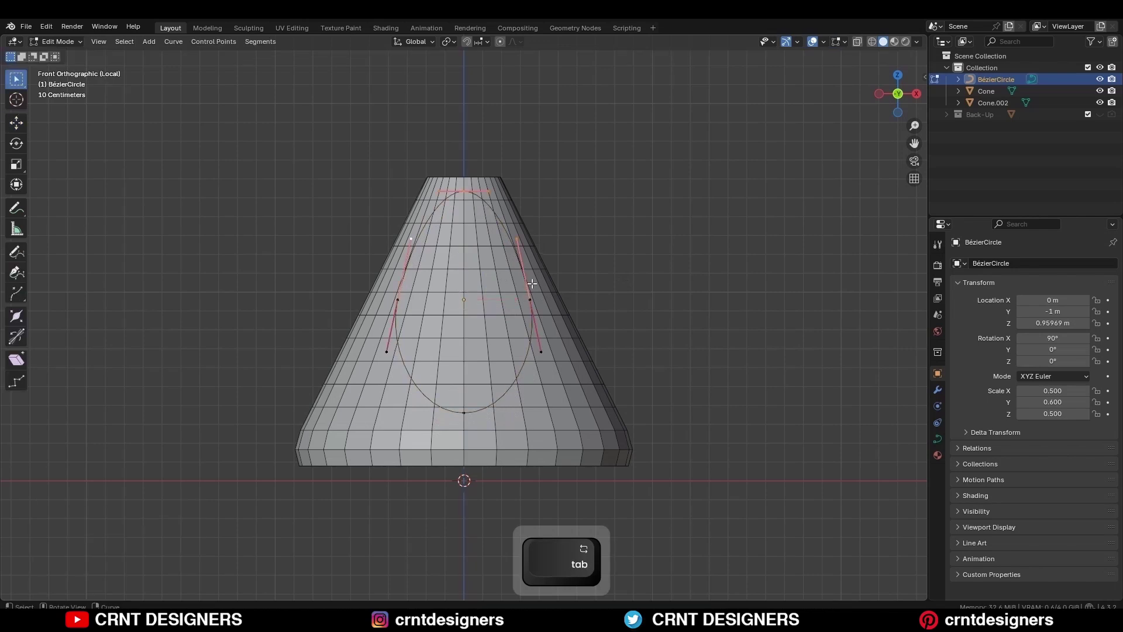
{"action": "key", "text": "s"}
{"action": "left_click", "coordinate": [585, 223]}
{"action": "key", "text": "Tab"}
Raise the curve to about 1.05 m on Z, then scale it by 1.1 overall and by 0.9 along X.
{"action": "mouse_move", "coordinate": [463, 251]}
{"action": "left_mouse_down", "text": "ctrl"}
{"action": "mouse_move", "coordinate": [464, 232]}
{"action": "mouse_move", "coordinate": [463, 252]}
{"action": "left_mouse_up", "text": "ctrl"}
{"action": "key", "text": "s"}
{"action": "left_click", "coordinate": [626, 243]}
{"action": "key", "text": "s"}
{"action": "key", "text": "x"}
{"action": "left_click", "coordinate": [606, 247]}
Rotate the curve -30° in the left side view so it tilts along the cone's slope.
{"action": "middle_click_drag", "start_coordinate": [553, 240], "coordinate": [563, 298]}
{"action": "key", "text": "ctrl+KP_3"}
{"action": "key", "text": "r"}
{"action": "left_click", "coordinate": [725, 275]}
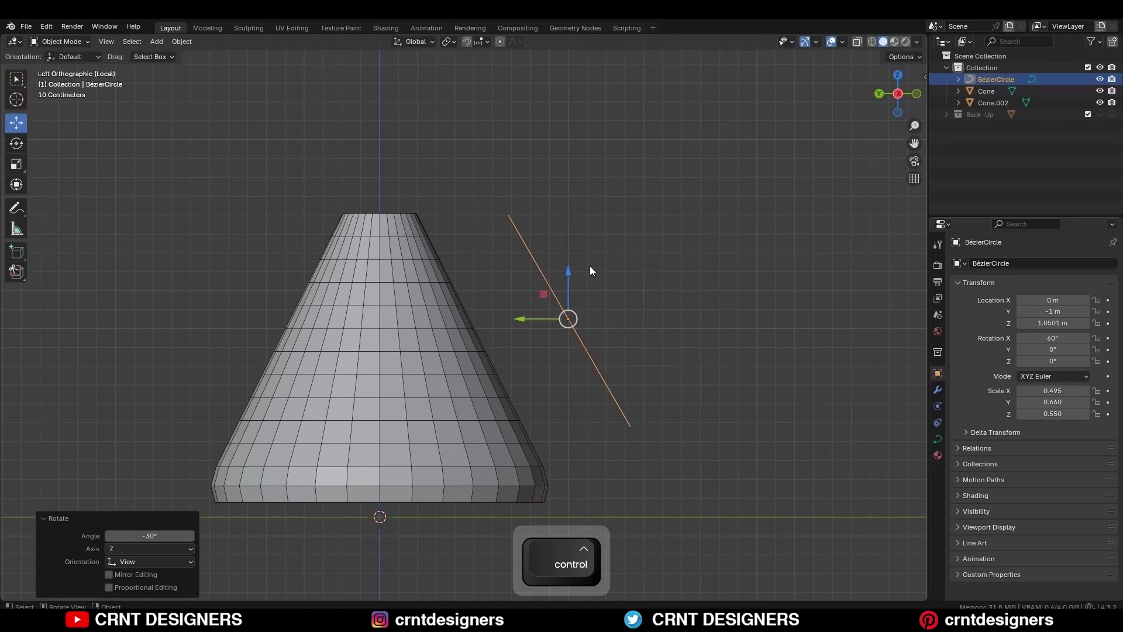
Switch the transform orientation to Normal and move the curve -0.5 m along its Z axis onto the cone's front slope.
{"action": "left_click", "coordinate": [431, 43]}
{"action": "left_click", "coordinate": [404, 102]}
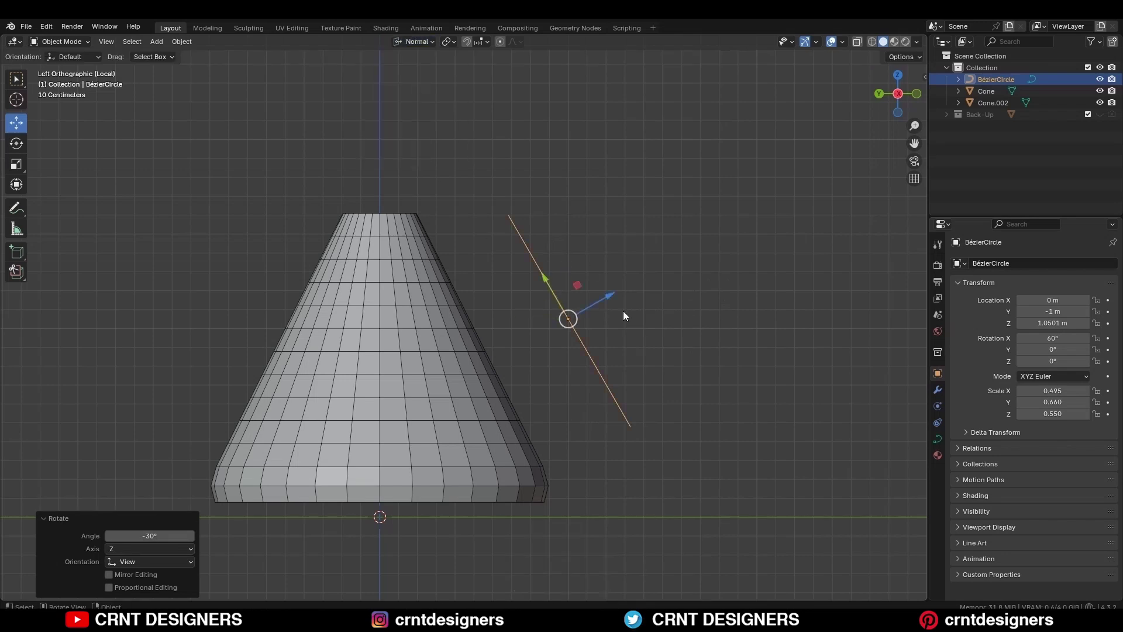
{"action": "left_click_drag", "start_coordinate": [623, 311], "coordinate": [535, 344], "text": "ctrl"}
{"action": "middle_click_drag", "start_coordinate": [556, 354], "coordinate": [490, 256], "text": "shift"}
{"action": "scroll", "coordinate": [422, 210], "scroll_direction": "up", "scroll_amount": 4}
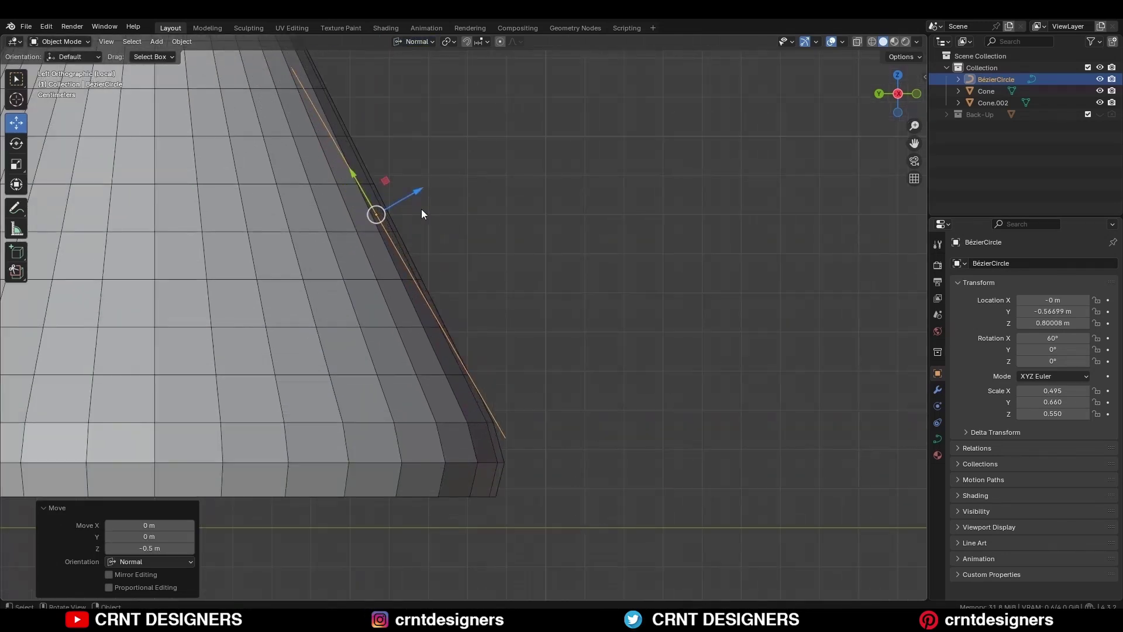
Nudge the curve outward along its normal to about -0.60 m on Y and rotate it about 3.14° to match the slope.
{"action": "middle_click_drag", "start_coordinate": [421, 209], "coordinate": [495, 302], "text": "shift"}
{"action": "left_click_drag", "start_coordinate": [494, 283], "coordinate": [508, 275], "text": "ctrl"}
{"action": "key", "text": "r"}
{"action": "left_click", "coordinate": [546, 295]}
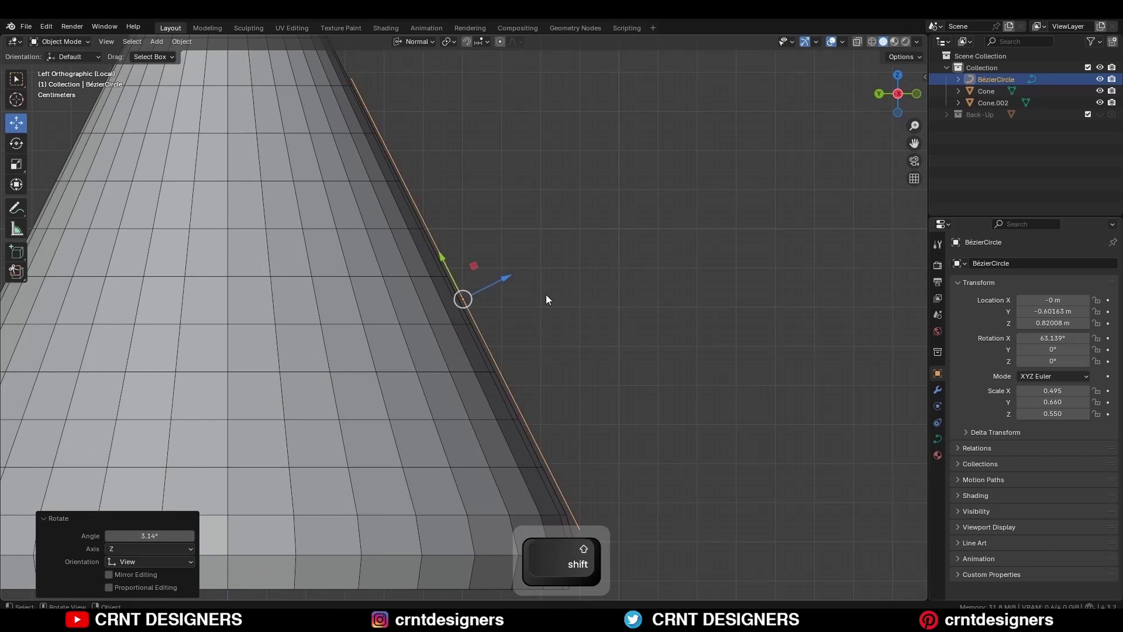
Slide the curve up the slope to about 1.01 m on Z and enlarge it to a scale of 0.548, 0.731, 0.609.
{"action": "key", "text": "KP_1"}
{"action": "middle_click_drag", "start_coordinate": [477, 315], "coordinate": [449, 329]}
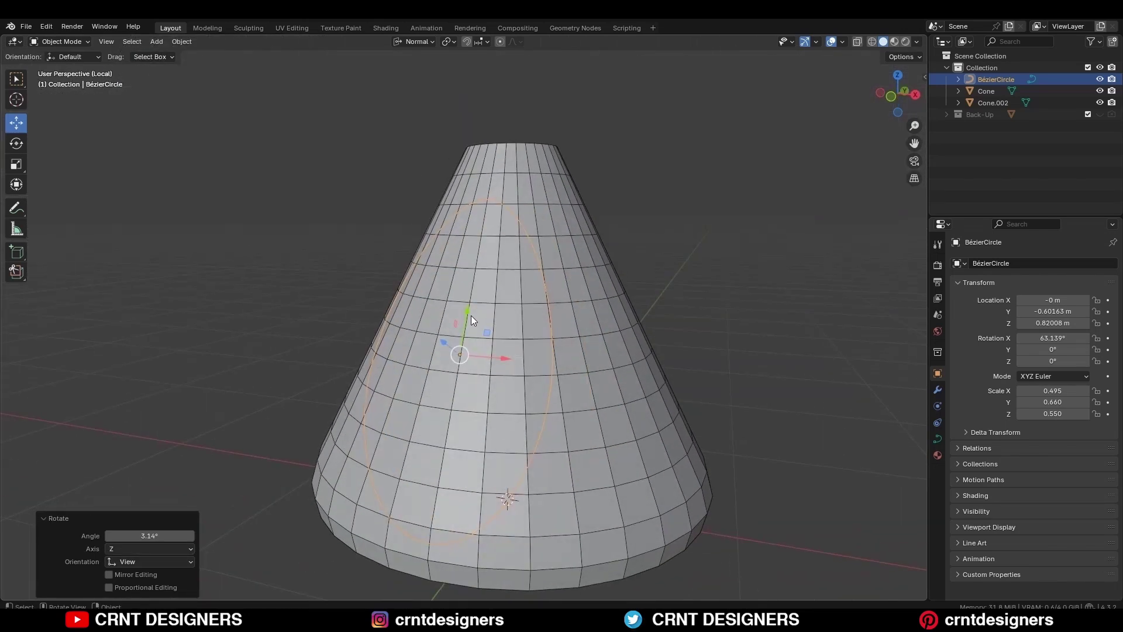
{"action": "left_click_drag", "start_coordinate": [471, 315], "coordinate": [484, 244]}
{"action": "left_click", "coordinate": [890, 100]}
{"action": "key", "text": "s"}
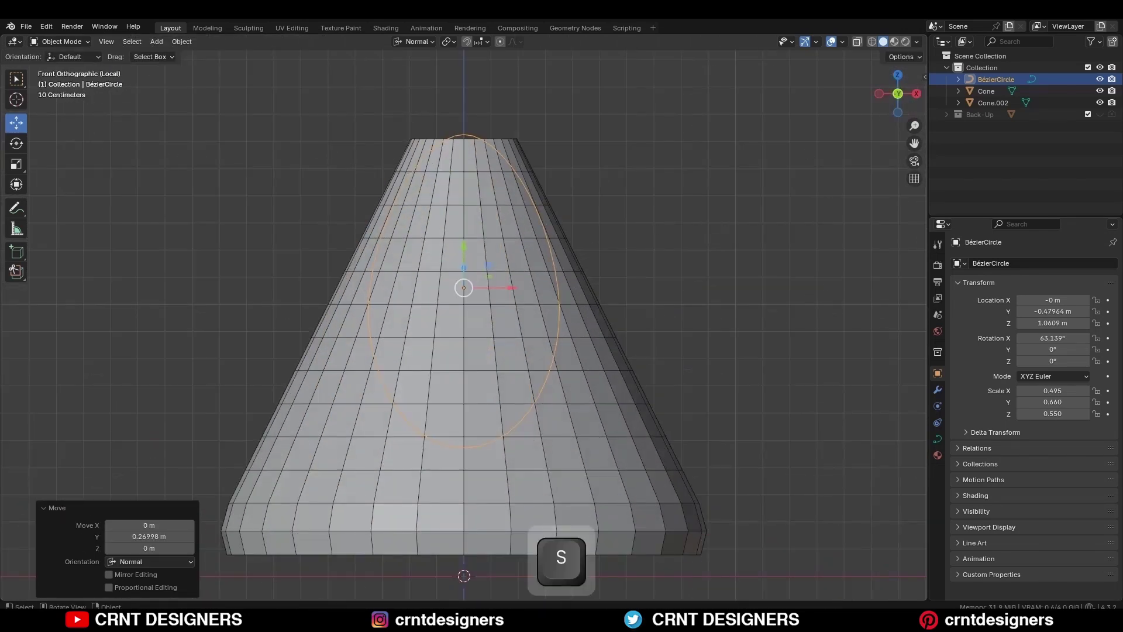
{"action": "left_click", "coordinate": [672, 233]}
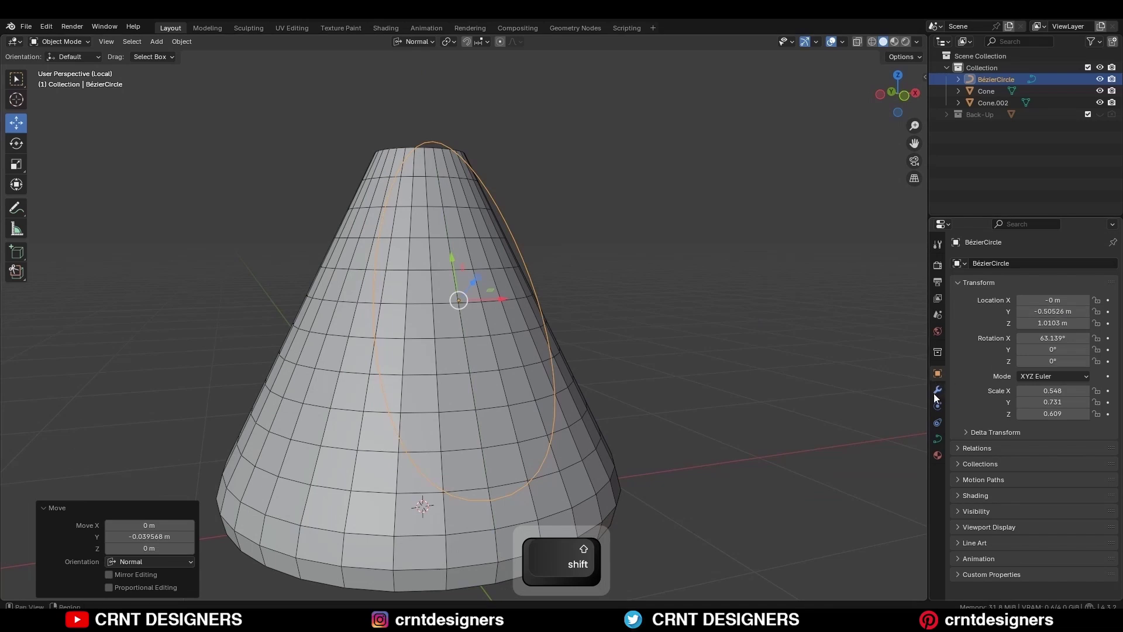
Set the curve's preview resolution to 6.
{"action": "left_click", "coordinate": [938, 439]}
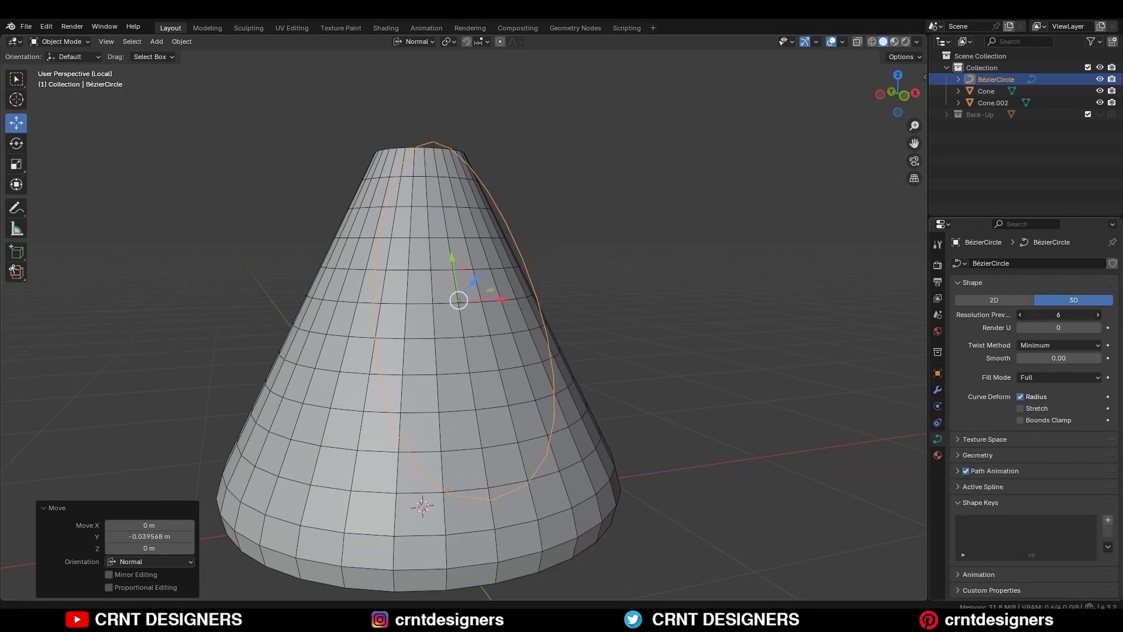
{"action": "middle_click_drag", "start_coordinate": [566, 258], "coordinate": [561, 313]}
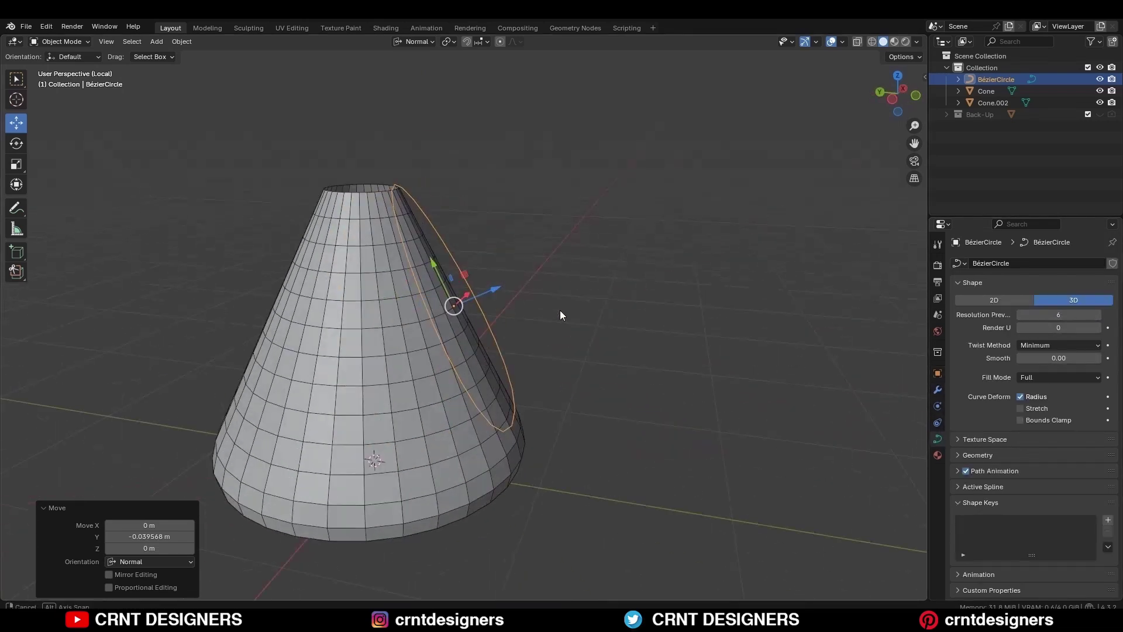
Dissolve the horizontal edge loops along the slope of the outer cone shell, above its base bands.
{"action": "left_click", "coordinate": [435, 315]}
{"action": "key", "text": "Tab"}
{"action": "key", "text": "KP_1"}
{"action": "left_click", "coordinate": [585, 421], "text": "alt+shift"}
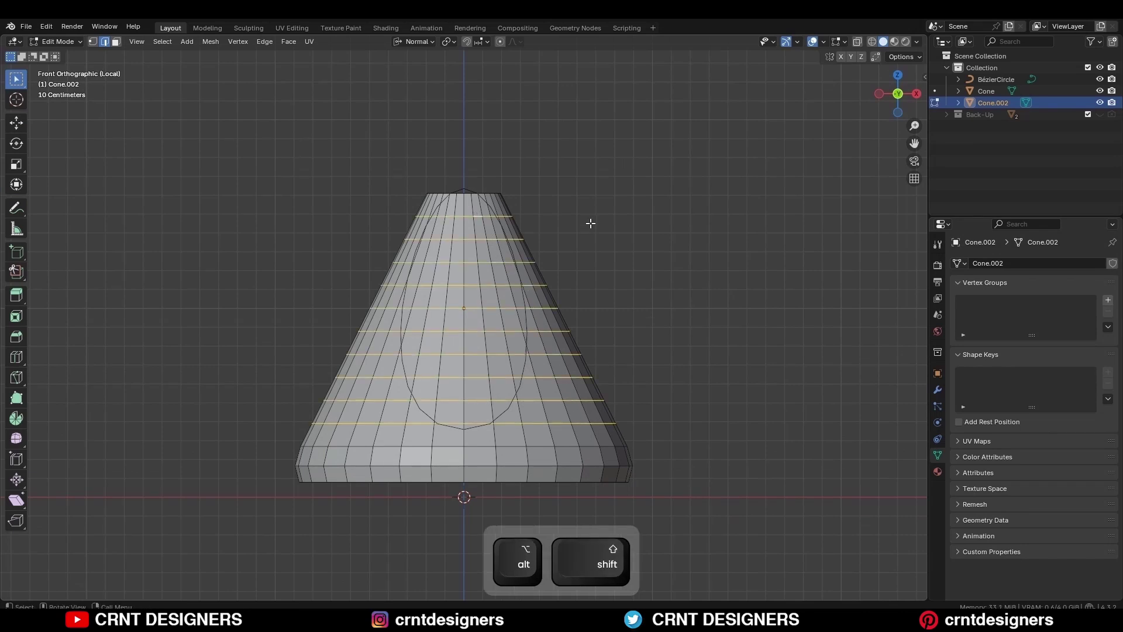
{"action": "key", "text": "ctrl+x"}
{"action": "key", "text": "Tab"}
Convert the egg-shaped curve to a mesh and fill its outline with a face.
{"action": "middle_click_drag", "start_coordinate": [574, 304], "coordinate": [644, 360]}
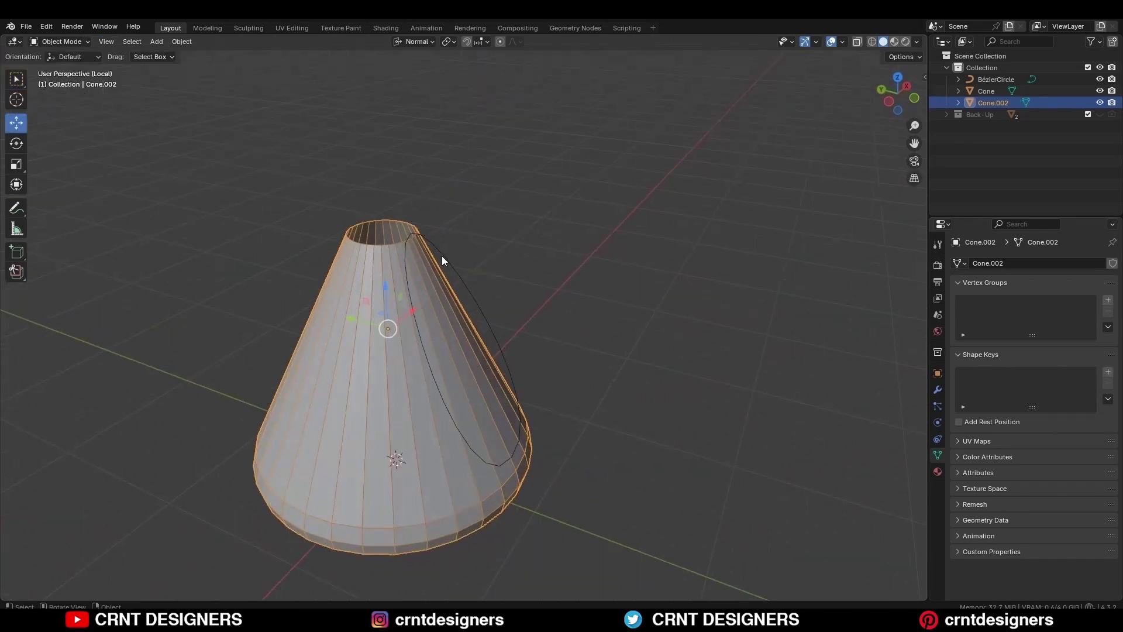
{"action": "left_click", "coordinate": [442, 257]}
{"action": "middle_click_drag", "start_coordinate": [442, 257], "coordinate": [664, 267]}
{"action": "right_click", "coordinate": [664, 268]}
{"action": "mouse_move", "coordinate": [671, 356]}
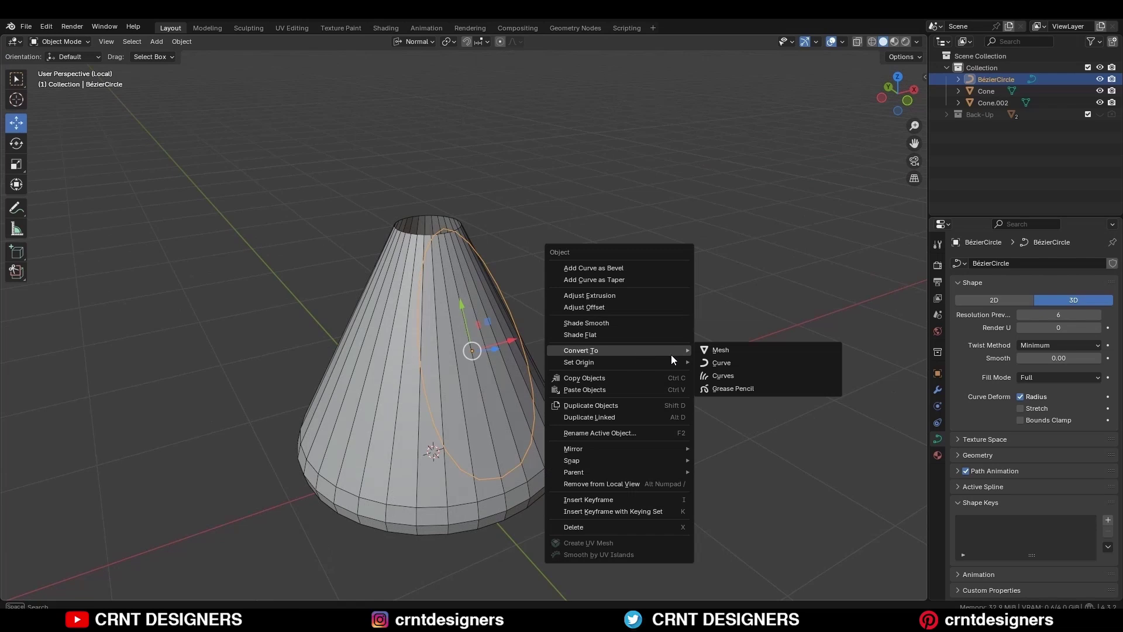
{"action": "left_click", "coordinate": [752, 352]}
{"action": "key", "text": "Tab"}
{"action": "key", "text": "a"}
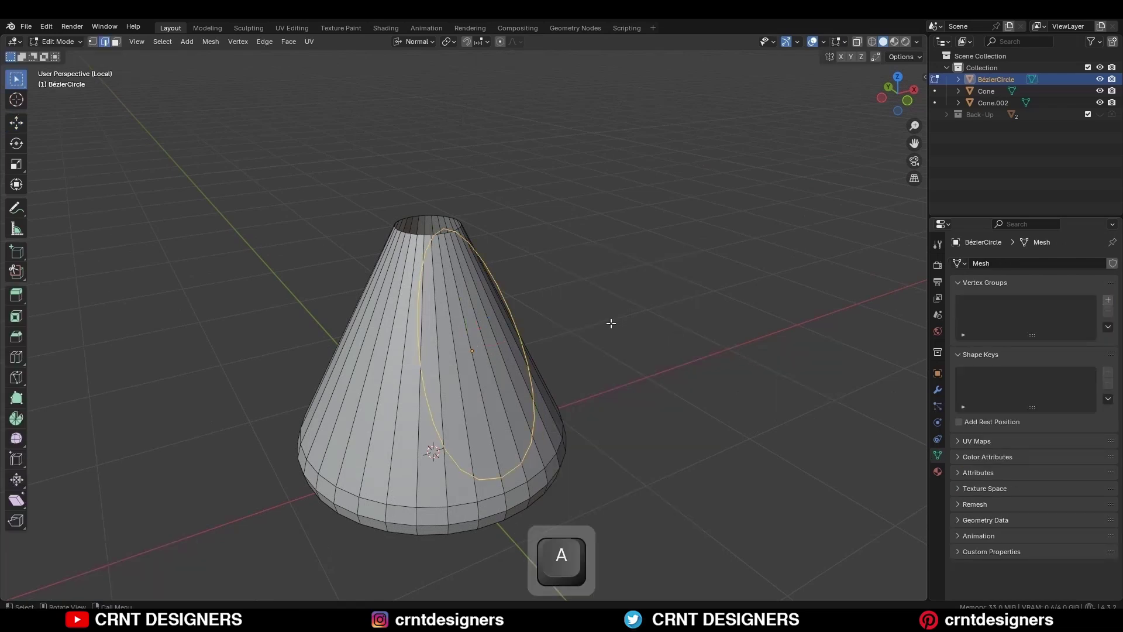
{"action": "key", "text": "f"}
{"action": "middle_click_drag", "start_coordinate": [564, 346], "coordinate": [661, 314]}
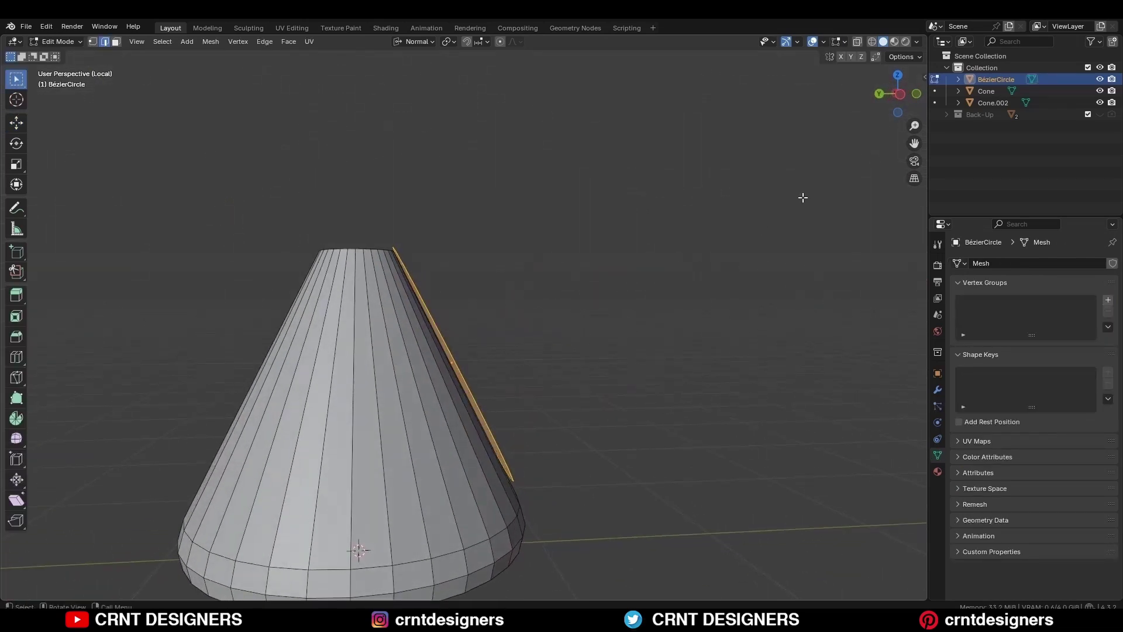
Extrude the egg-shaped face outward from the cone, then extrude the whole piece about 0.13 m inward so it passes into the shell.
{"action": "left_click", "coordinate": [903, 97]}
{"action": "key", "text": "e"}
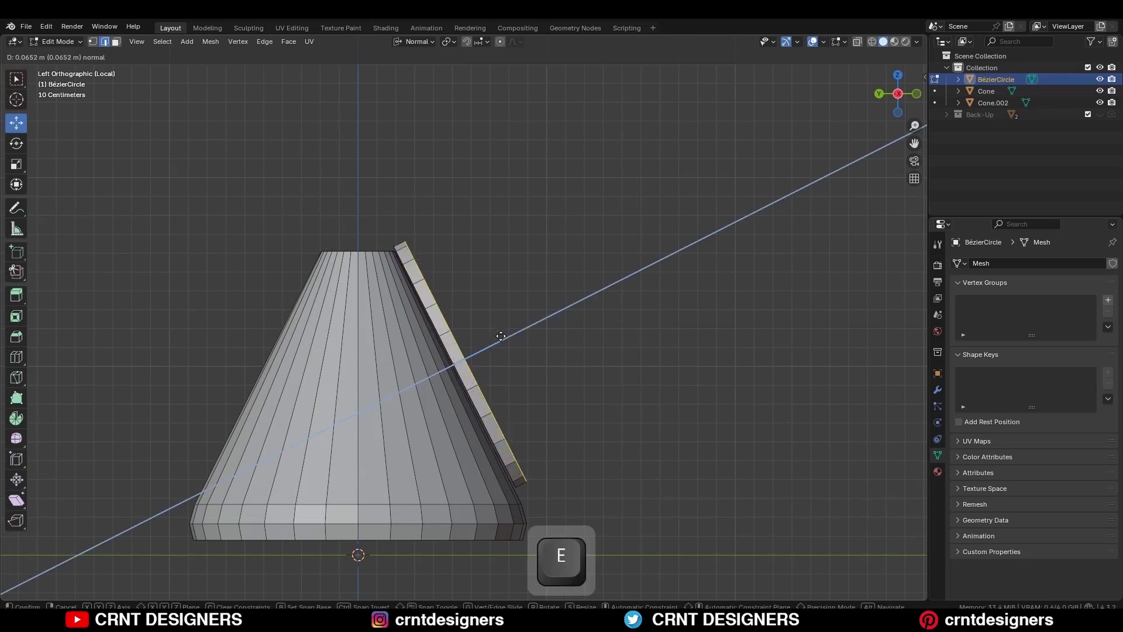
{"action": "left_click", "coordinate": [528, 326]}
{"action": "key", "text": "a"}
{"action": "key", "text": "e"}
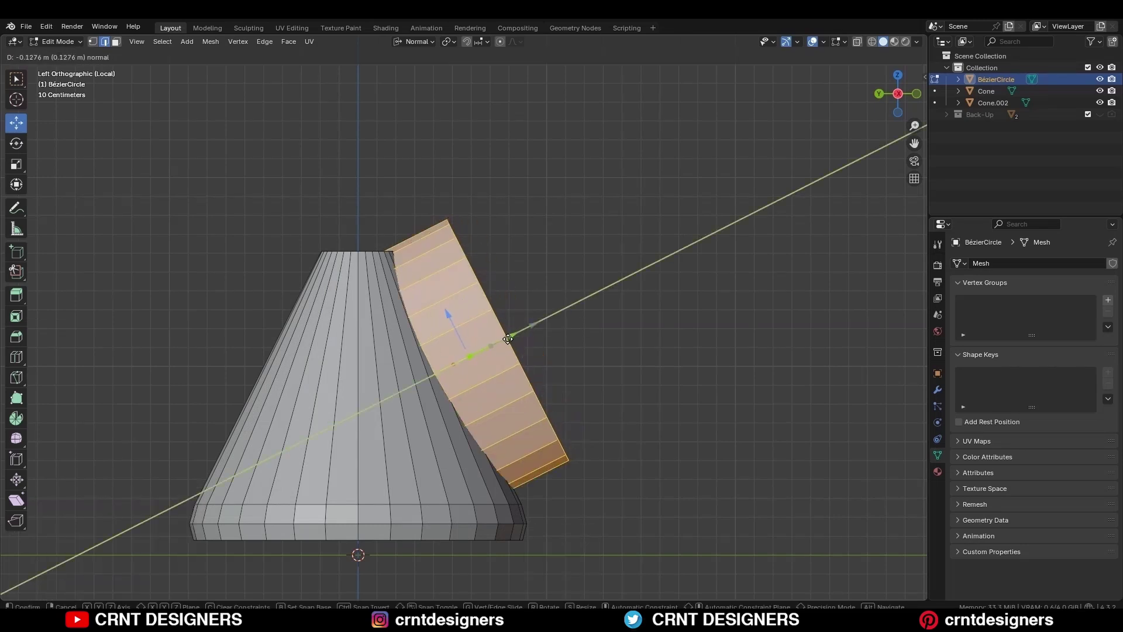
{"action": "left_click", "coordinate": [508, 340]}
{"action": "middle_click_drag", "start_coordinate": [508, 339], "coordinate": [501, 402]}
{"action": "key", "text": "Tab"}
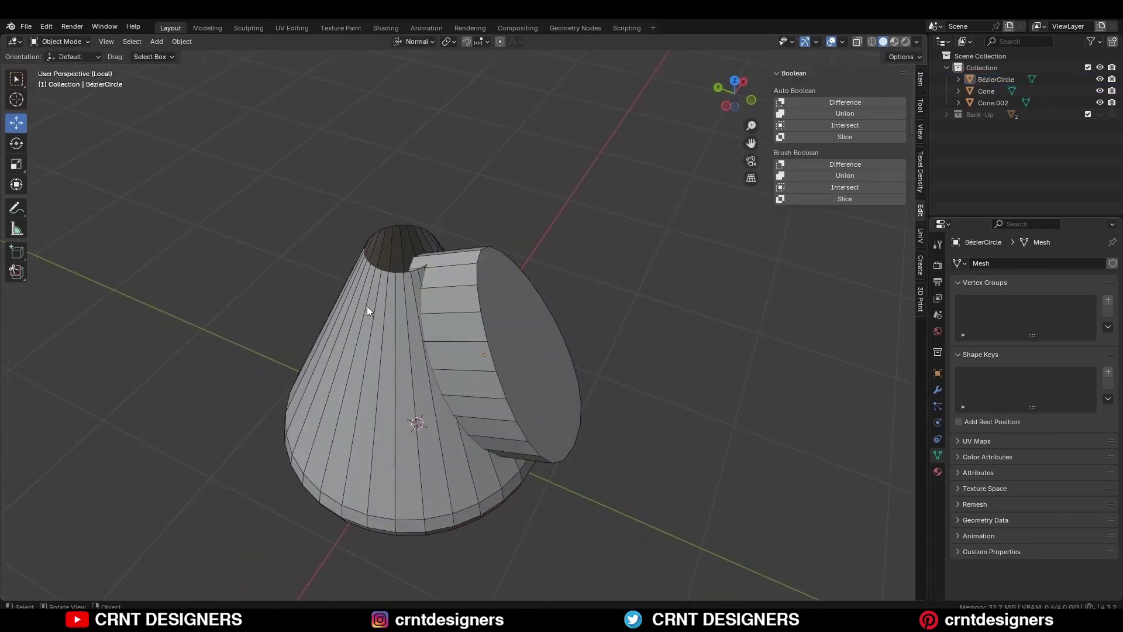
Cap the top and bottom openings of the cone shell with faces.
{"action": "left_click", "coordinate": [367, 307]}
{"action": "key", "text": "Tab"}
{"action": "left_click", "coordinate": [391, 272], "text": "alt"}
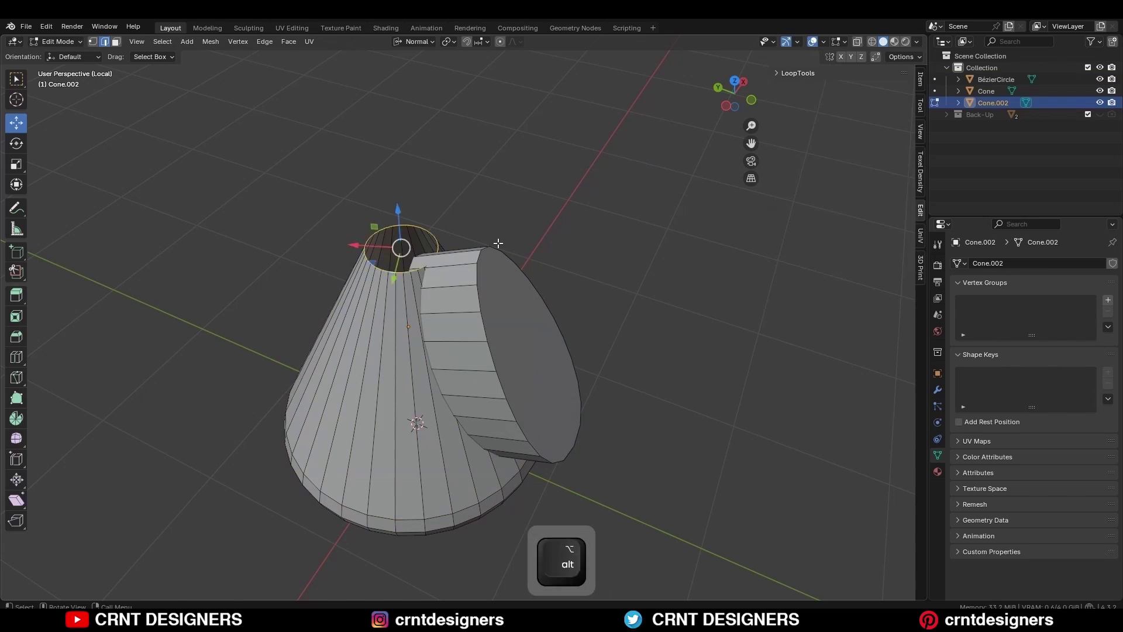
{"action": "key", "text": "f"}
{"action": "middle_click_drag", "start_coordinate": [618, 389], "coordinate": [538, 444]}
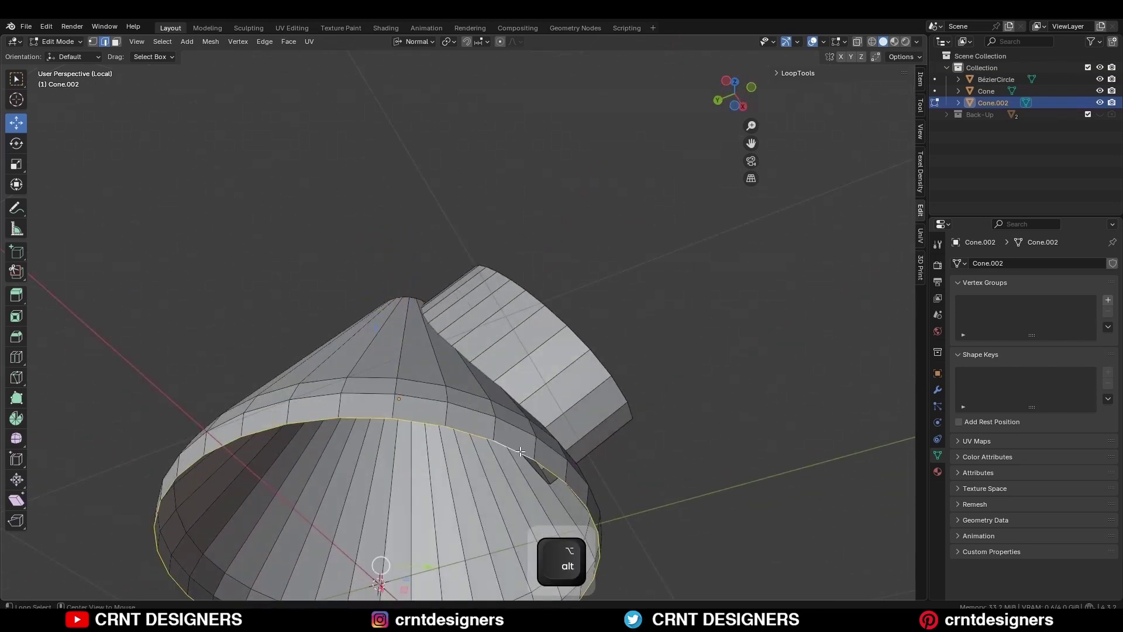
{"action": "key", "text": "f"}
{"action": "middle_click_drag", "start_coordinate": [690, 370], "coordinate": [632, 359]}
Cut the egg shape out of the cone shell with a Brush Boolean Difference, undoing the extra move of the cutter.
{"action": "key", "text": "Tab"}
{"action": "left_click", "coordinate": [469, 279], "text": "shift"}
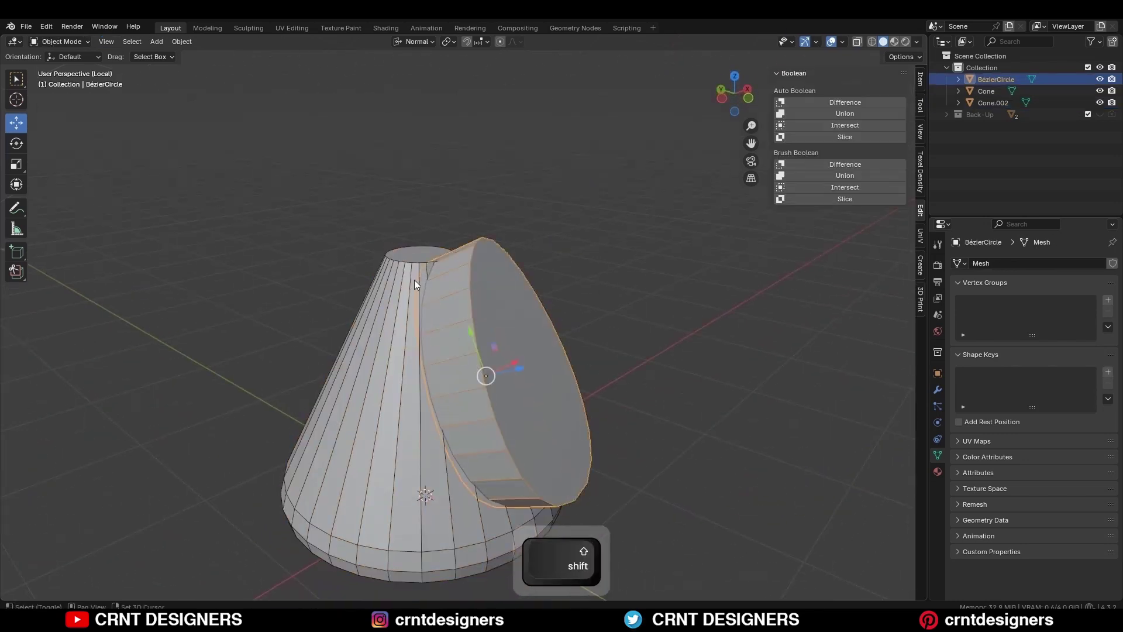
{"action": "left_click", "coordinate": [414, 280], "text": "shift"}
{"action": "middle_click_drag", "start_coordinate": [466, 326], "coordinate": [539, 301]}
{"action": "left_click", "coordinate": [826, 166]}
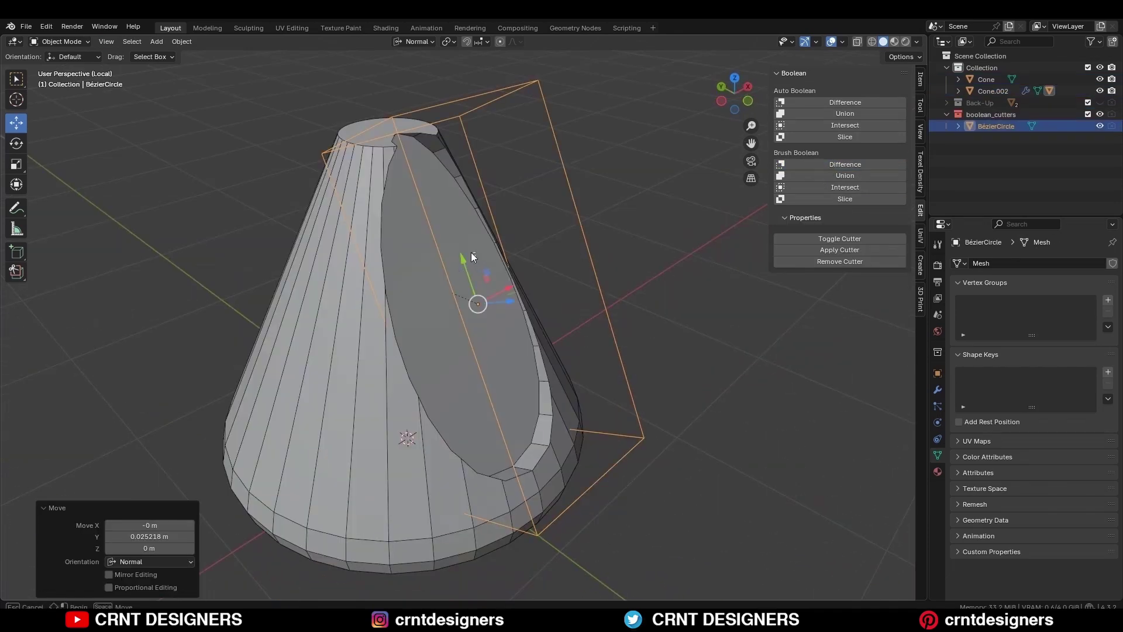
{"action": "key", "text": "ctrl+z"}
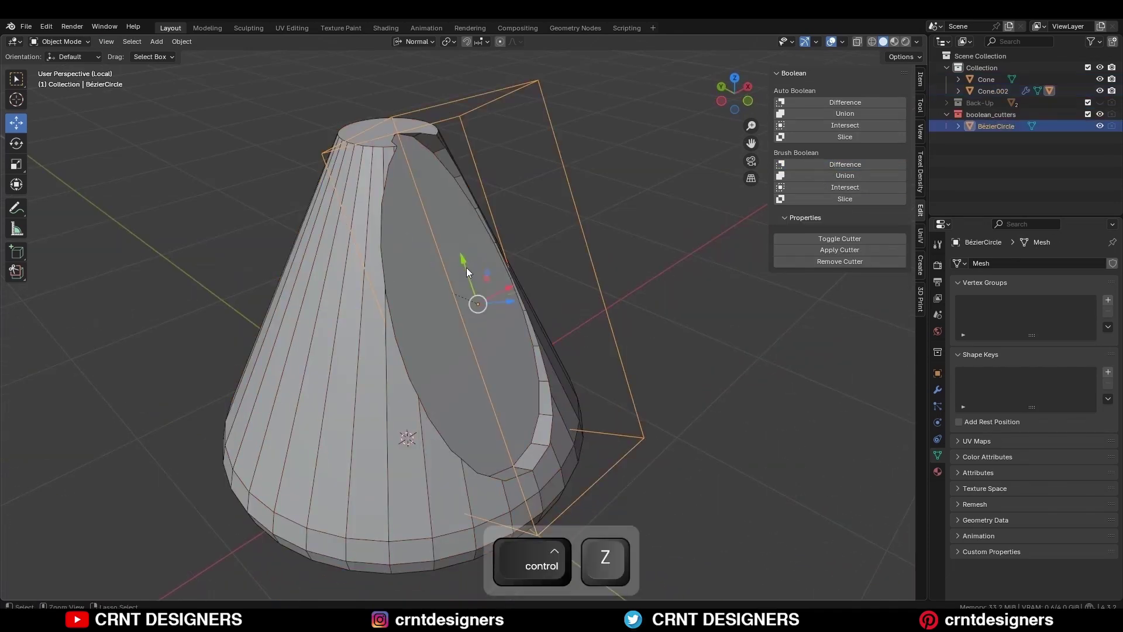
Apply the shell's Boolean modifier and delete the egg-shaped cutter object.
{"action": "left_click", "coordinate": [602, 198]}
{"action": "middle_click_drag", "start_coordinate": [601, 204], "coordinate": [571, 353]}
{"action": "left_click", "coordinate": [571, 353]}
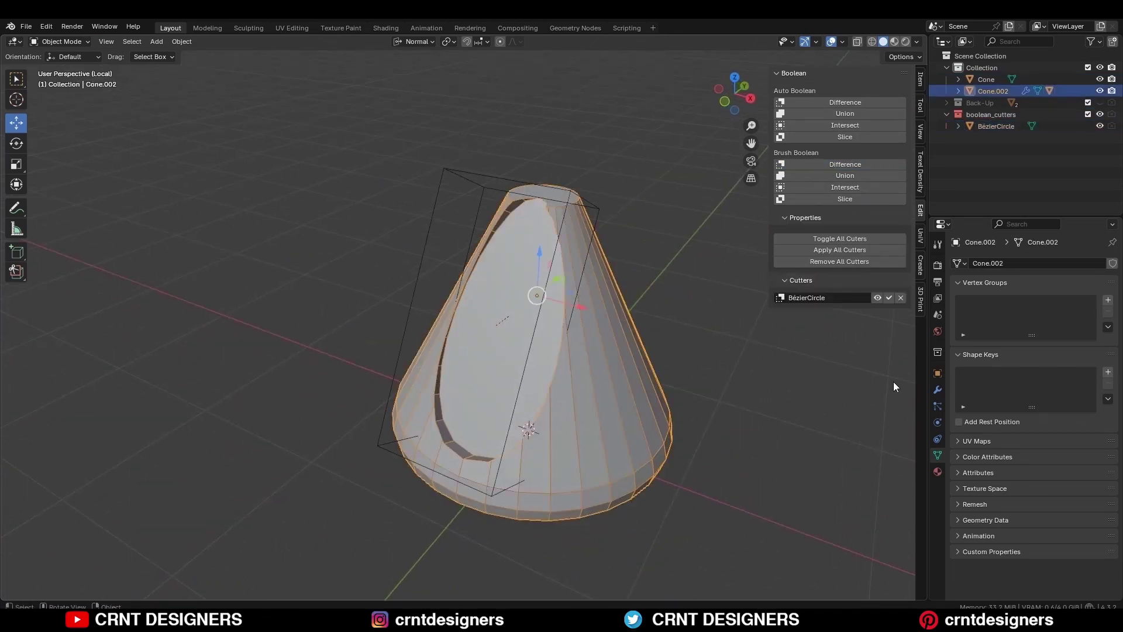
{"action": "left_click", "coordinate": [938, 389]}
{"action": "left_click", "coordinate": [1082, 309]}
{"action": "left_click", "coordinate": [1070, 324]}
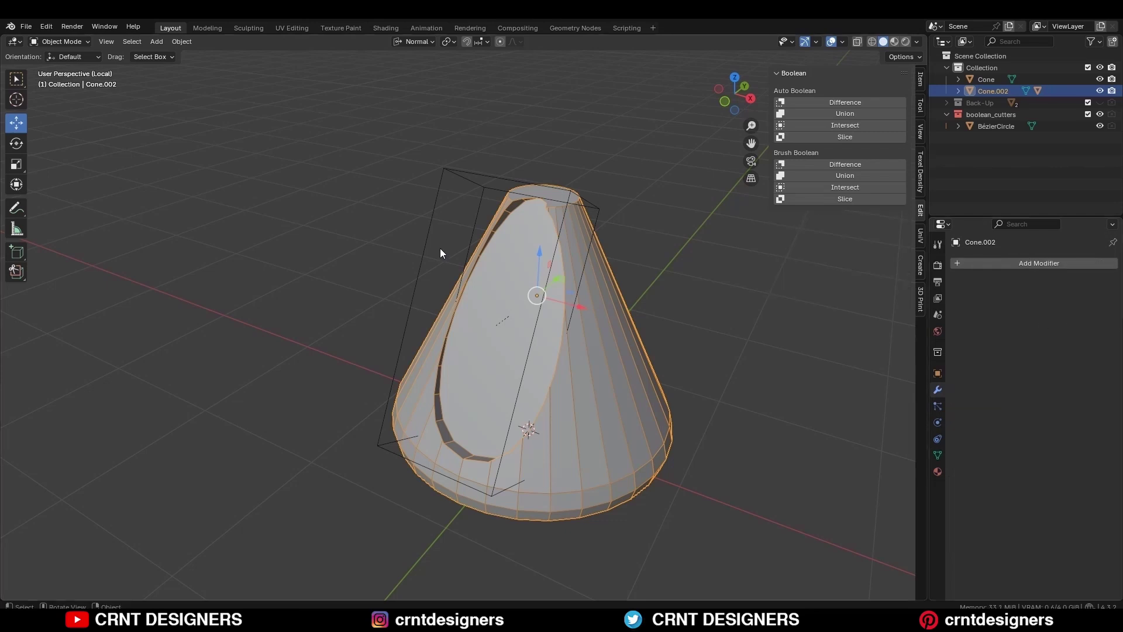
{"action": "left_click", "coordinate": [420, 242]}
{"action": "key", "text": "x"}
{"action": "left_click", "coordinate": [421, 241]}
Delete the shell's top and bottom caps and the inner faces left by the egg-shaped cut.
{"action": "middle_click_drag", "start_coordinate": [443, 287], "coordinate": [608, 267]}
{"action": "left_click", "coordinate": [498, 285]}
{"action": "key", "text": "Tab"}
{"action": "key", "text": "x"}
{"action": "left_click", "coordinate": [549, 251]}
Merge the two neighbouring vertices on the upper edge of the egg-shaped opening using At First.
{"action": "scroll", "coordinate": [363, 239], "scroll_direction": "up", "scroll_amount": 7}
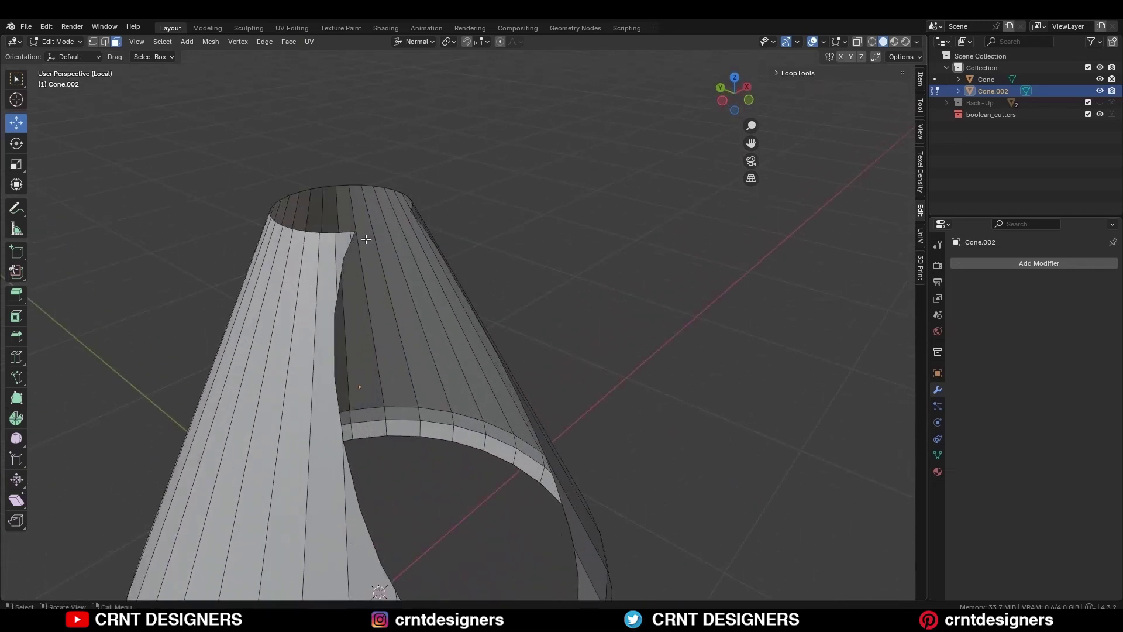
{"action": "key", "text": "1"}
{"action": "left_click", "coordinate": [344, 381]}
{"action": "left_click", "coordinate": [358, 366], "text": "shift"}
{"action": "key", "text": "m"}
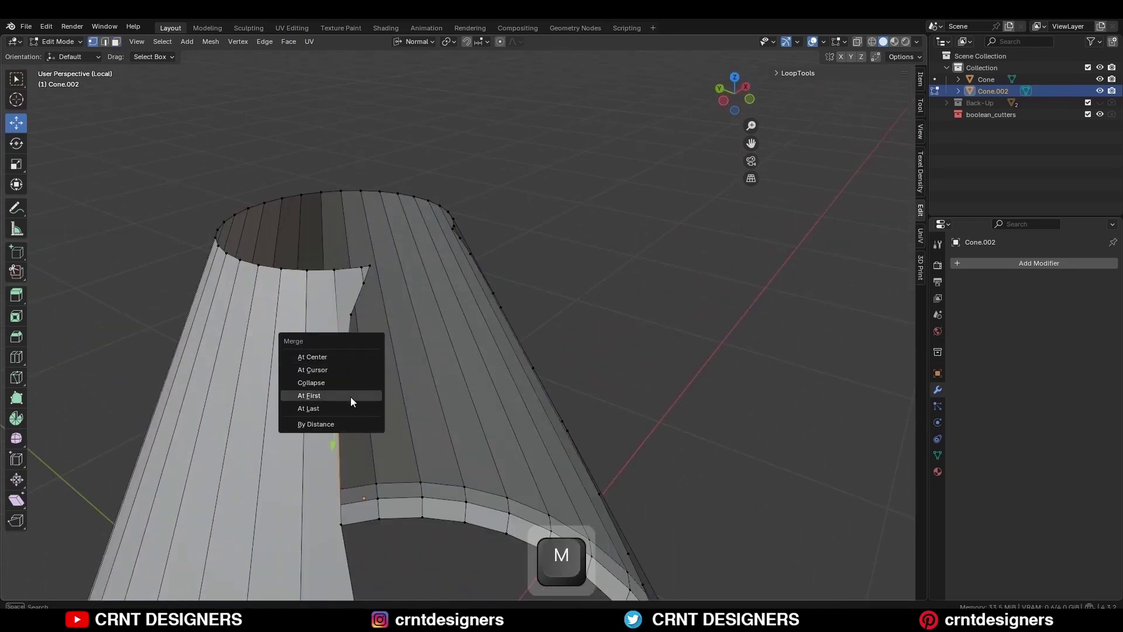
{"action": "left_click", "coordinate": [350, 397]}
Delete the narrow leftover faces between the top rim and the egg-shaped opening.
{"action": "key", "text": "3"}
{"action": "left_click", "coordinate": [366, 268], "text": "shift"}
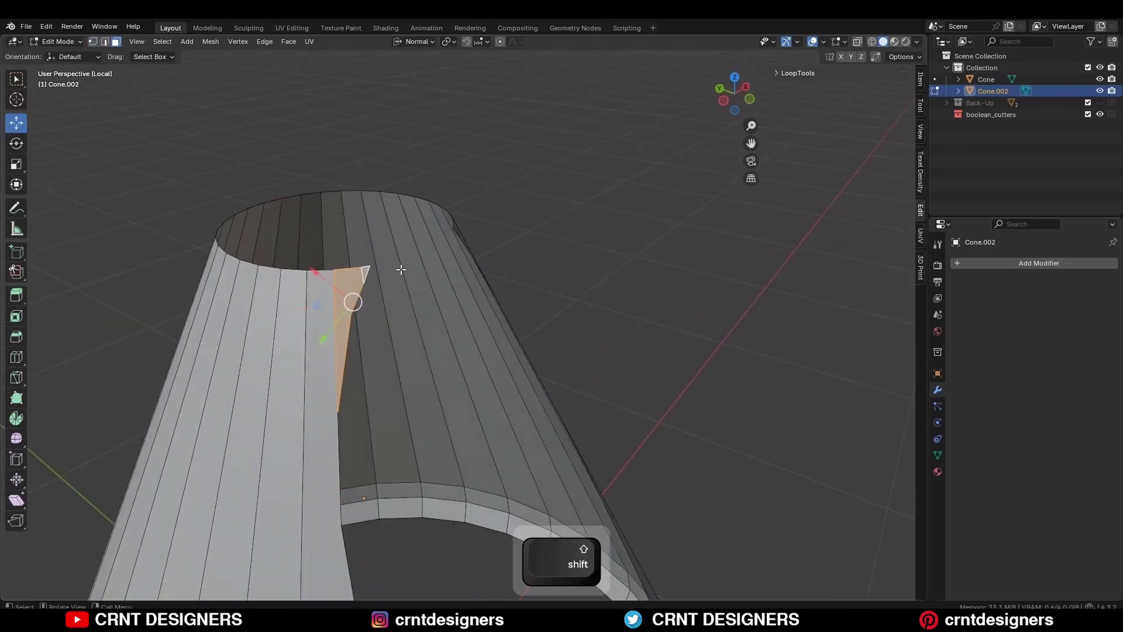
{"action": "key", "text": "x"}
{"action": "left_click", "coordinate": [400, 272]}
Delete the positive-X half of the cone shell in the front view with X-ray on, then leave Edit Mode.
{"action": "scroll", "coordinate": [404, 287], "scroll_direction": "down", "scroll_amount": 5}
{"action": "key", "text": "1"}
{"action": "key", "text": "KP_1"}
{"action": "middle_click_drag", "start_coordinate": [554, 319], "coordinate": [548, 132], "text": "shift"}
{"action": "key", "text": "alt+z"}
{"action": "scroll", "coordinate": [547, 132], "scroll_direction": "down", "scroll_amount": 3}
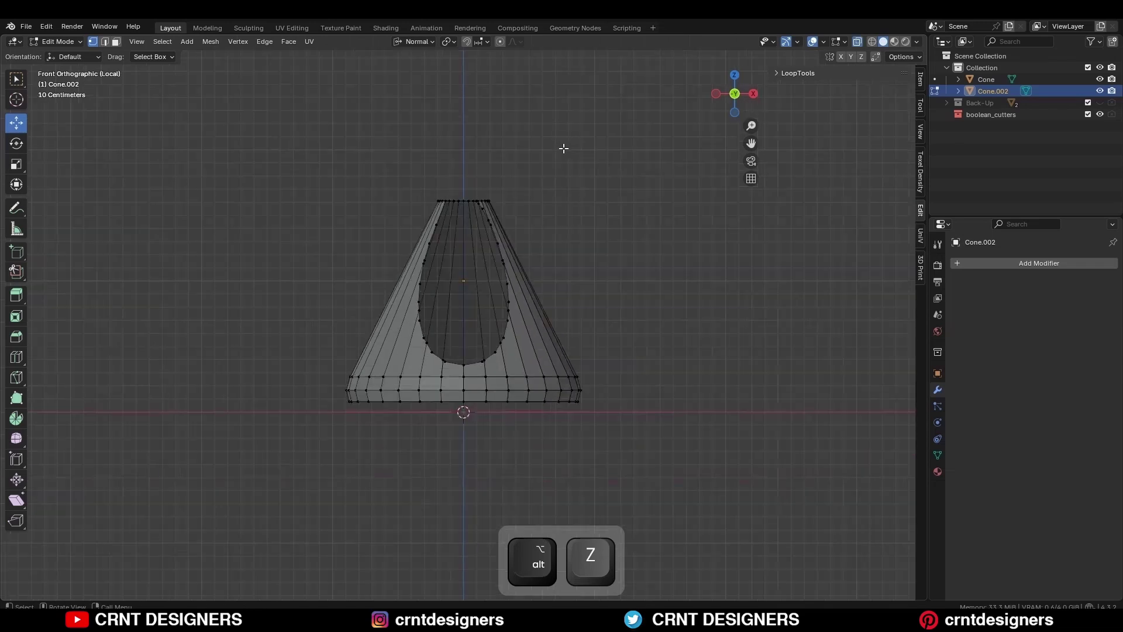
{"action": "left_click_drag", "start_coordinate": [605, 120], "coordinate": [465, 475]}
{"action": "key", "text": "x"}
{"action": "left_click", "coordinate": [591, 259]}
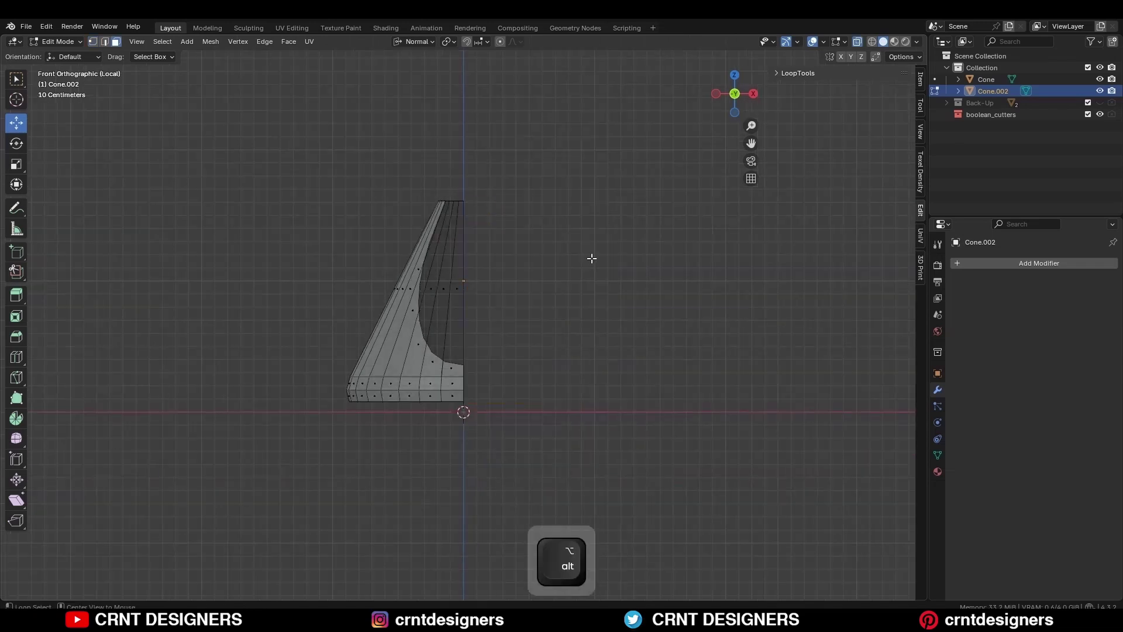
{"action": "key", "text": "alt+z"}
{"action": "key", "text": "Tab"}
Knife-cut a curved line in the left side view from the opening's upper edge to the middle vertex of the top rim.
{"action": "key", "text": "a"}
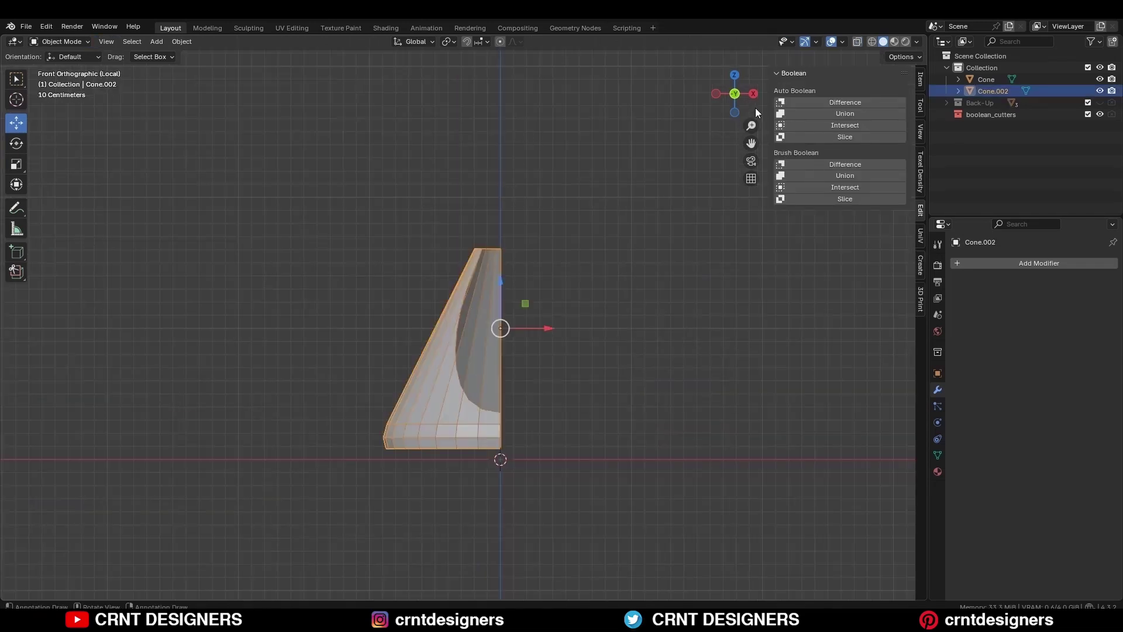
{"action": "left_click", "coordinate": [718, 93]}
{"action": "key", "text": "Tab"}
{"action": "scroll", "coordinate": [493, 269], "scroll_direction": "up", "scroll_amount": 5}
{"action": "key", "text": "Escape"}
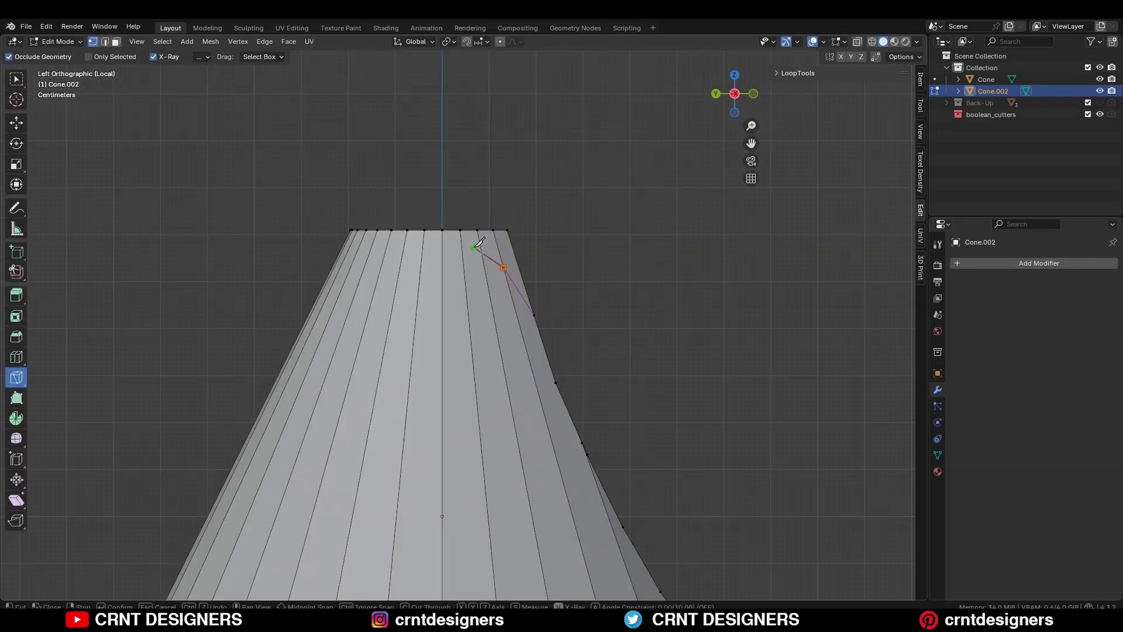
{"action": "left_click", "coordinate": [443, 231]}
{"action": "key", "text": "space"}
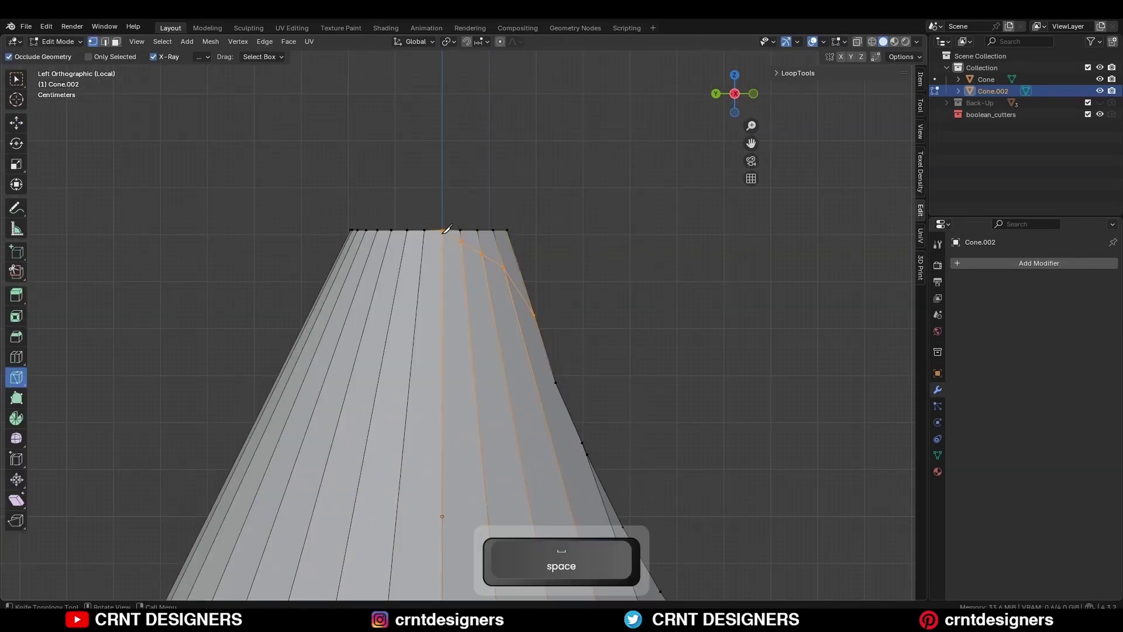
Slide the new cut's vertices along their edges to smooth its curve toward the top rim.
{"action": "scroll", "coordinate": [454, 202], "scroll_direction": "up", "scroll_amount": 2}
{"action": "key", "text": "c"}
{"action": "left_click", "coordinate": [469, 263]}
{"action": "key", "text": "g"}
{"action": "key", "text": "g"}
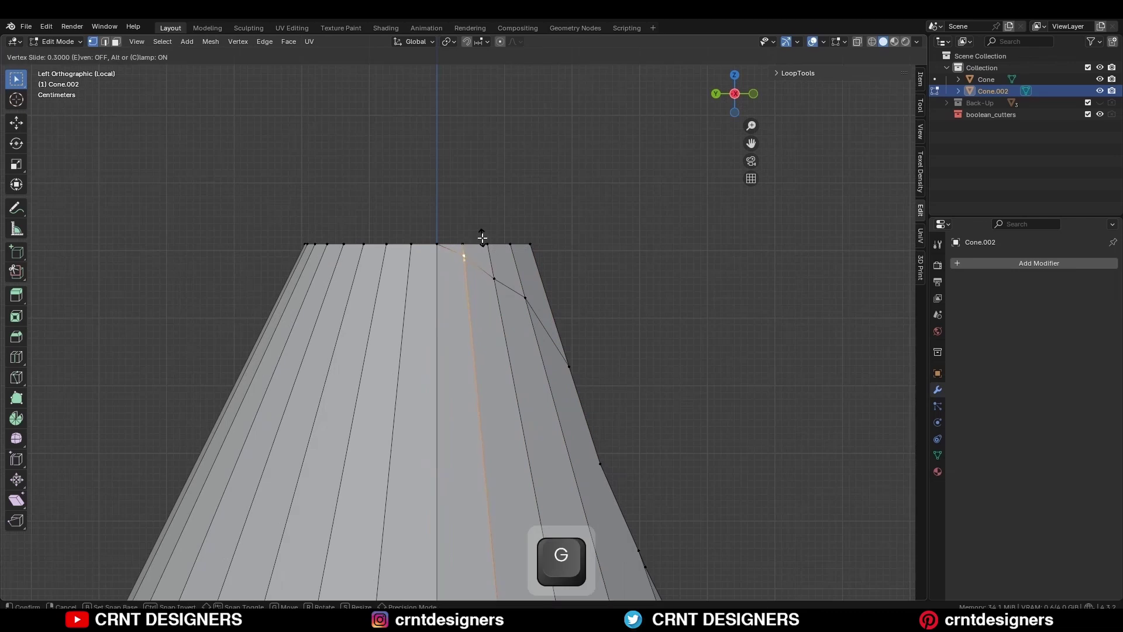
{"action": "left_click", "coordinate": [482, 237]}
{"action": "left_click", "coordinate": [494, 277]}
{"action": "key", "text": "g"}
{"action": "key", "text": "g"}
{"action": "left_click", "coordinate": [497, 270]}
{"action": "left_click", "coordinate": [525, 297]}
{"action": "left_click", "coordinate": [531, 243]}
Delete the faces above the curved cut at the front corner of the top rim.
{"action": "scroll", "coordinate": [609, 212], "scroll_direction": "down", "scroll_amount": 1}
{"action": "scroll", "coordinate": [610, 212], "scroll_direction": "down", "scroll_amount": 3}
{"action": "key", "text": "3"}
{"action": "key", "text": "shift+space"}
{"action": "key", "text": "g"}
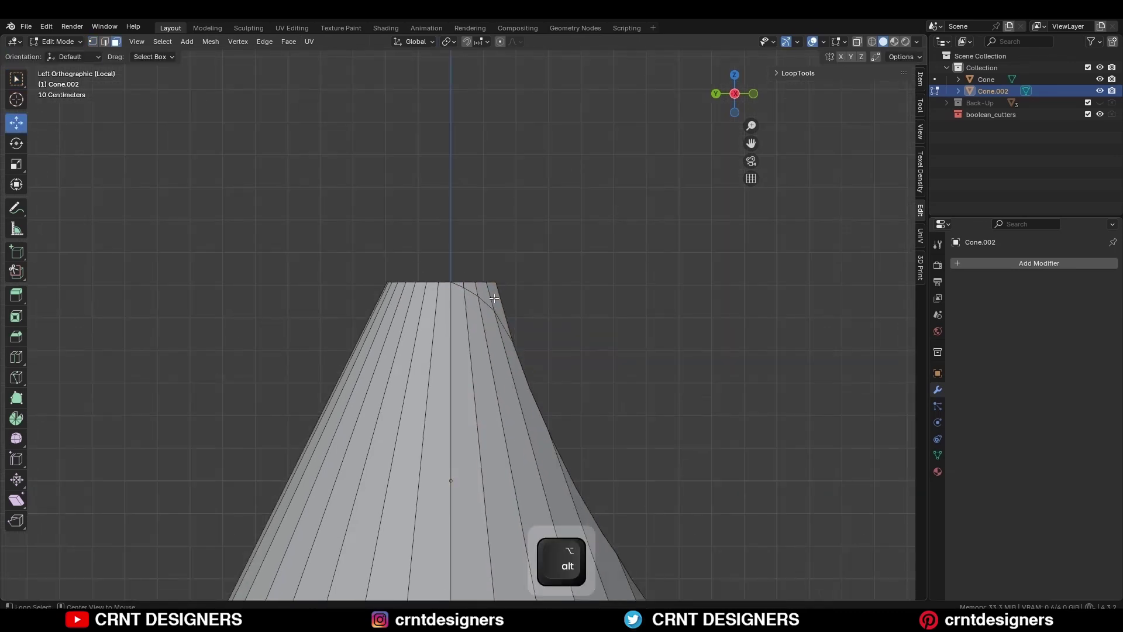
{"action": "scroll", "coordinate": [585, 271], "scroll_direction": "up", "scroll_amount": 3}
{"action": "key", "text": "c"}
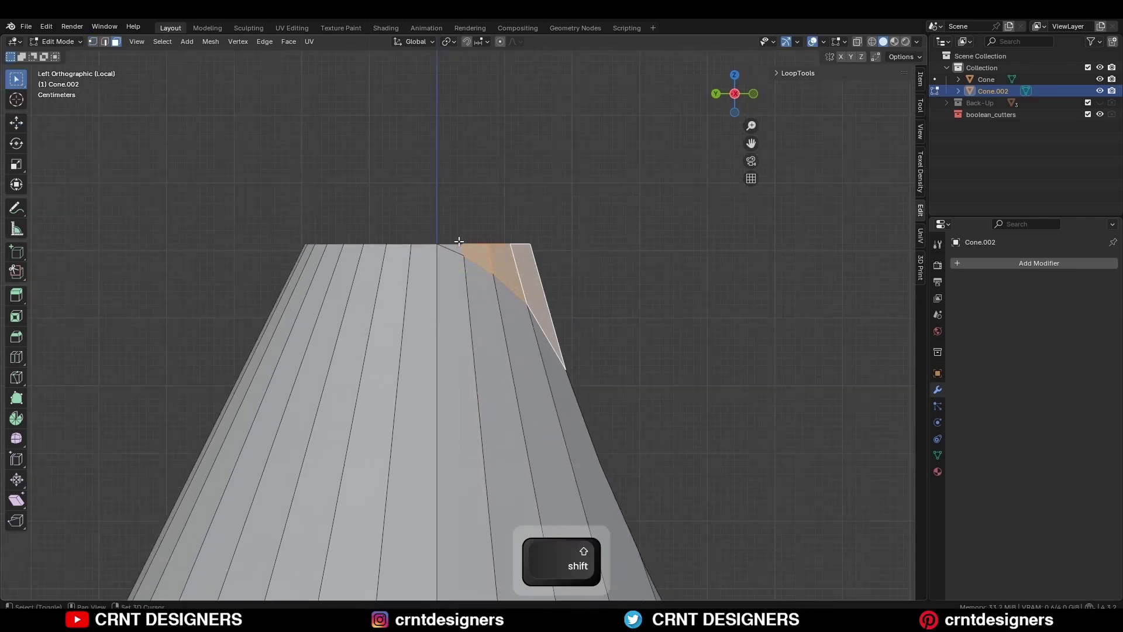
{"action": "key", "text": "x"}
{"action": "left_click", "coordinate": [571, 234]}
{"action": "middle_click_drag", "start_coordinate": [629, 220], "coordinate": [529, 275]}
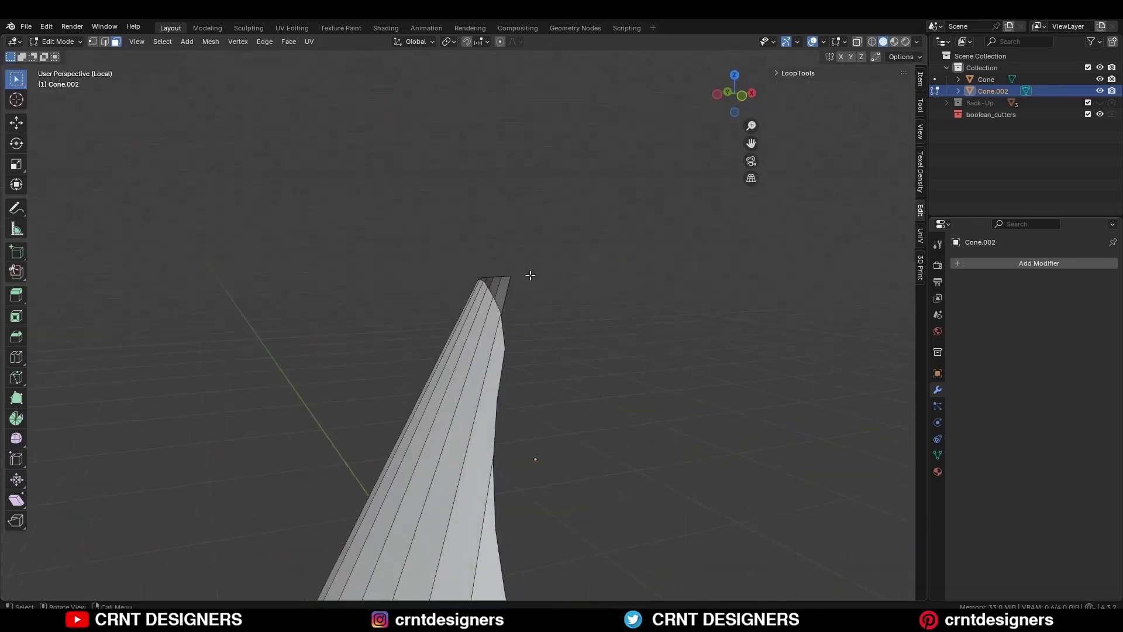
Merge the two close vertices at the bend of the opening's lower edge into the last selected one.
{"action": "left_click", "coordinate": [742, 96]}
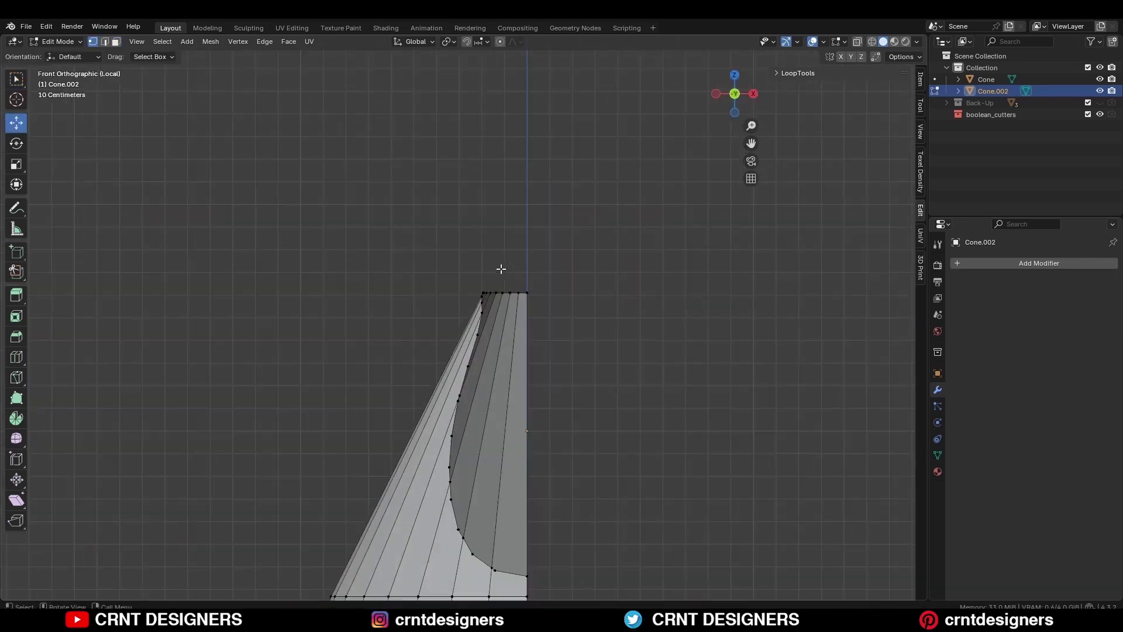
{"action": "middle_click_drag", "start_coordinate": [517, 275], "coordinate": [552, 234]}
{"action": "middle_click_drag", "start_coordinate": [552, 234], "coordinate": [563, 256]}
{"action": "scroll", "coordinate": [564, 256], "scroll_direction": "up", "scroll_amount": 2}
{"action": "left_click", "coordinate": [488, 324], "text": "shift"}
{"action": "key", "text": "m"}
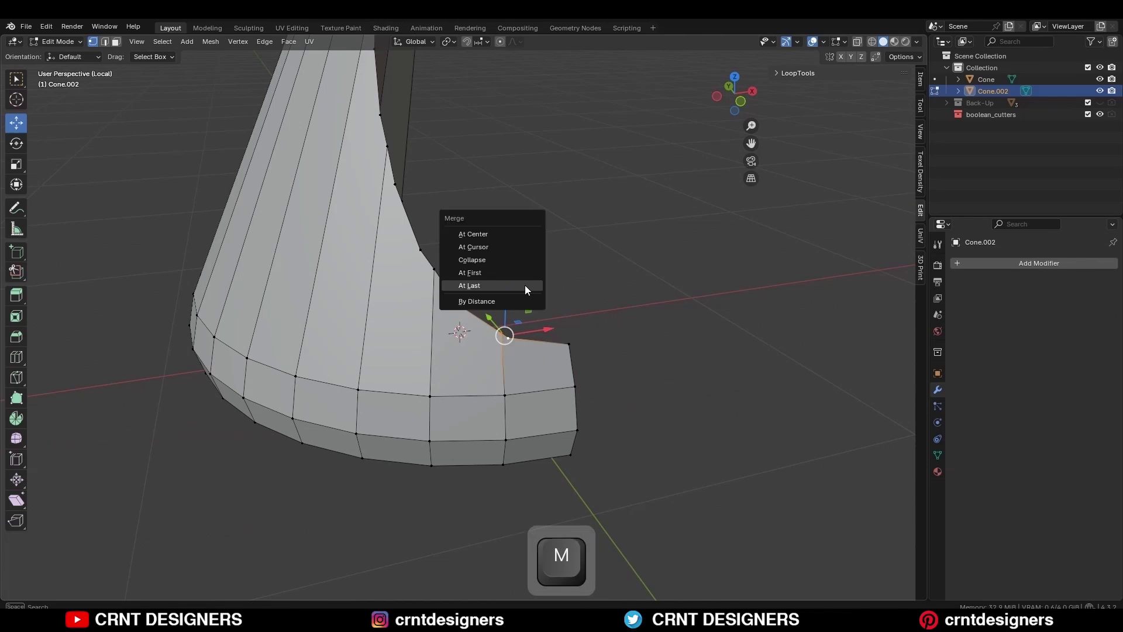
{"action": "left_click", "coordinate": [525, 285]}
Knife-cut two horizontal lines along X in the front view, from the opening's two lower edge vertices to the shell's outer side.
{"action": "key", "text": "c"}
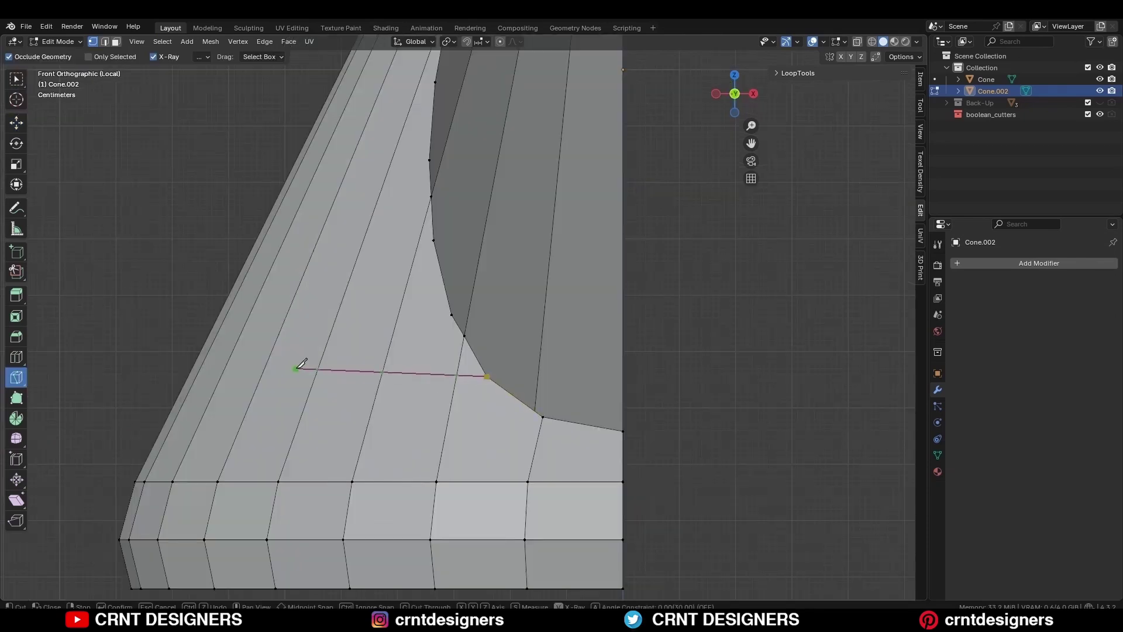
{"action": "key", "text": "space"}
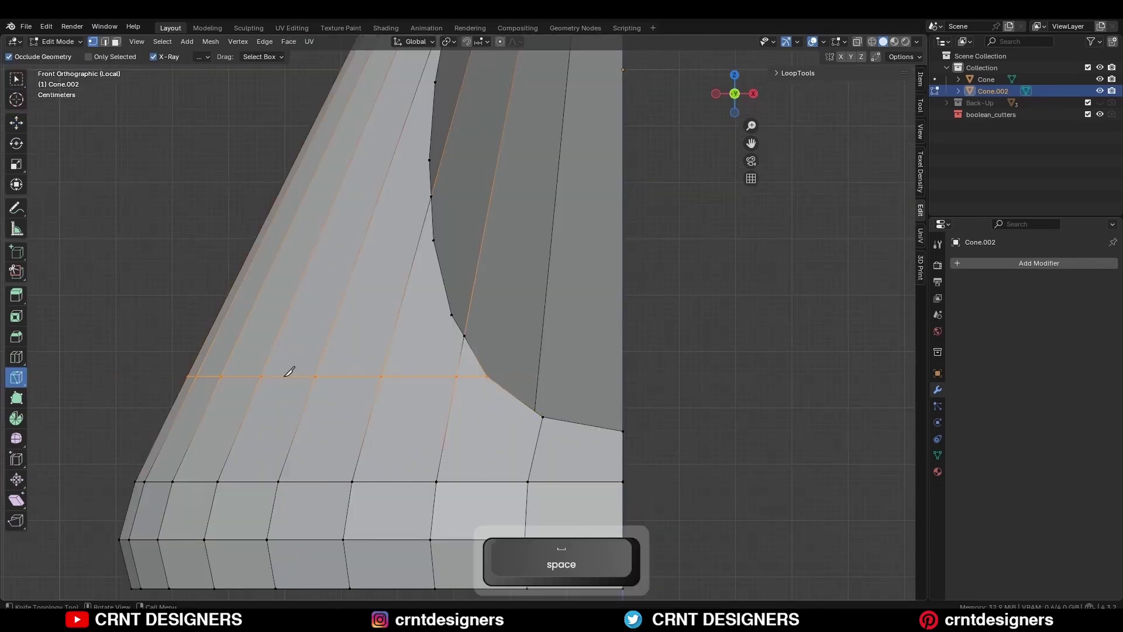
{"action": "left_click", "coordinate": [452, 315]}
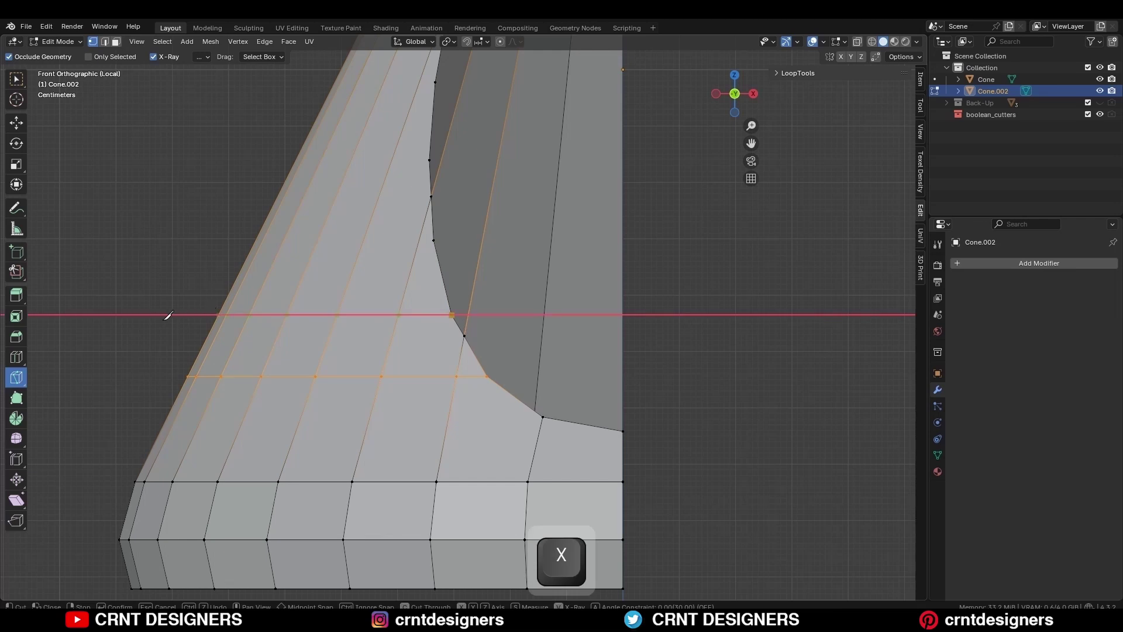
{"action": "key", "text": "space"}
Merge the two neighbouring vertices on the opening's lower edge at their center and slide the adjacent inner vertex along its edge.
{"action": "middle_click_drag", "start_coordinate": [289, 314], "coordinate": [459, 340]}
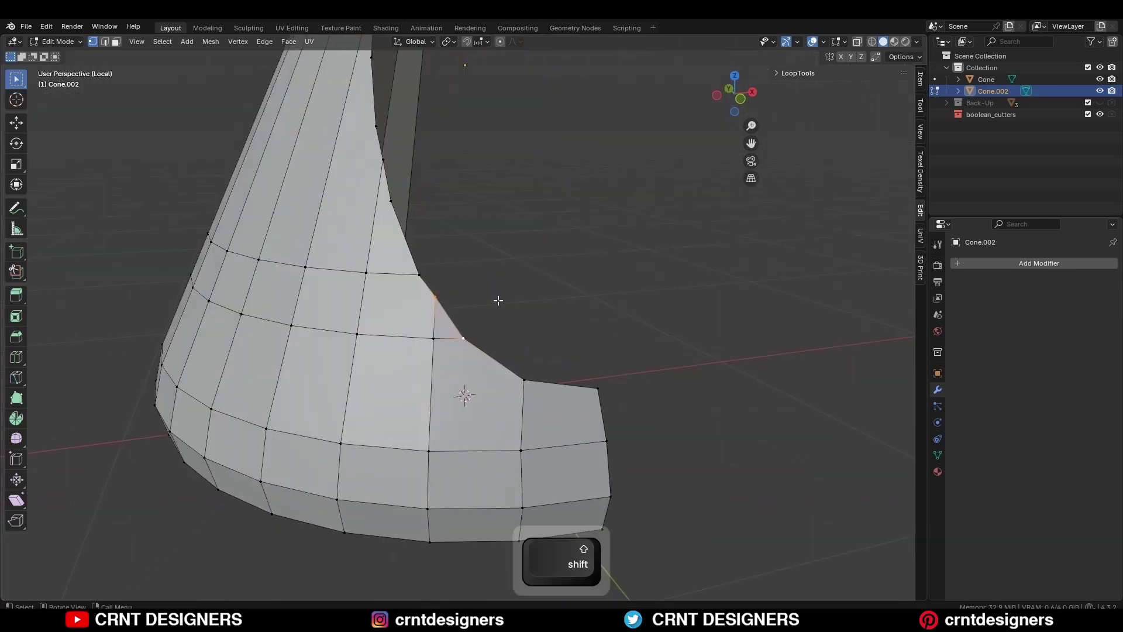
{"action": "key", "text": "m"}
{"action": "left_click", "coordinate": [497, 255]}
{"action": "left_click", "coordinate": [434, 333]}
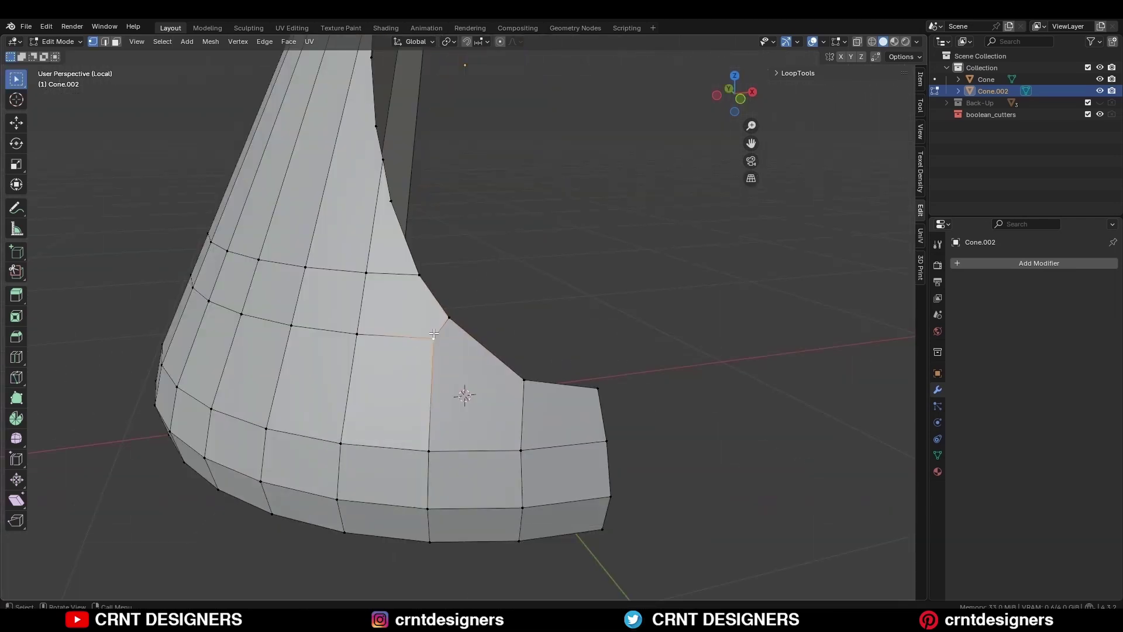
{"action": "key", "text": "g"}
{"action": "key", "text": "g"}
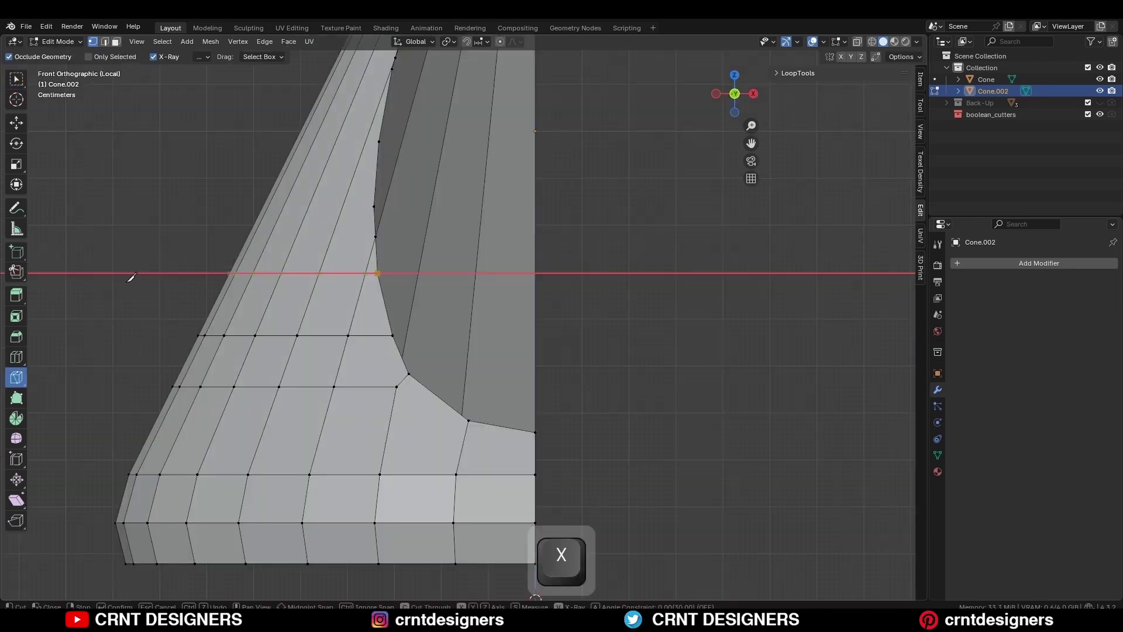
Knife-cut two more horizontal lines along X in the front view, from the opening's mid-height vertices to the outer side.
{"action": "left_click", "coordinate": [128, 282]}
{"action": "key", "text": "space"}
{"action": "middle_click_drag", "start_coordinate": [374, 207], "coordinate": [423, 313], "text": "shift"}
{"action": "left_click", "coordinate": [422, 311]}
{"action": "key", "text": "c"}
{"action": "key", "text": "x"}
{"action": "left_click", "coordinate": [121, 287]}
{"action": "key", "text": "space"}
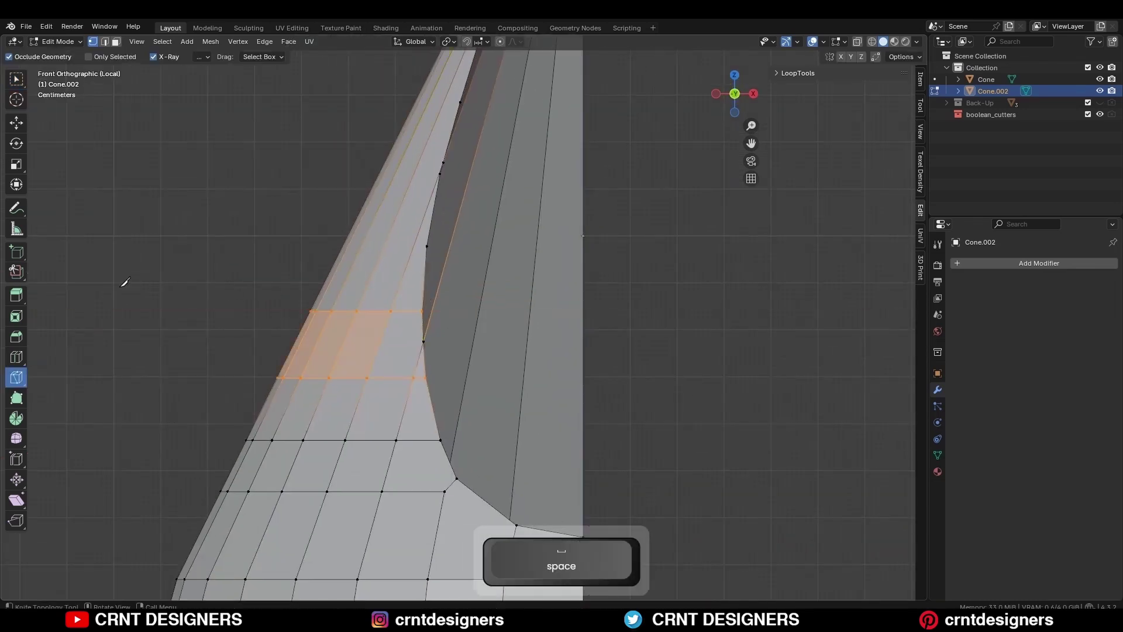
Merge the two close vertices on the opening's edge above the newest horizontal cuts.
{"action": "left_click", "coordinate": [426, 247]}
{"action": "key", "text": "Escape"}
{"action": "middle_click_drag", "start_coordinate": [475, 211], "coordinate": [441, 298]}
{"action": "key", "text": "c"}
{"action": "left_click", "coordinate": [437, 303]}
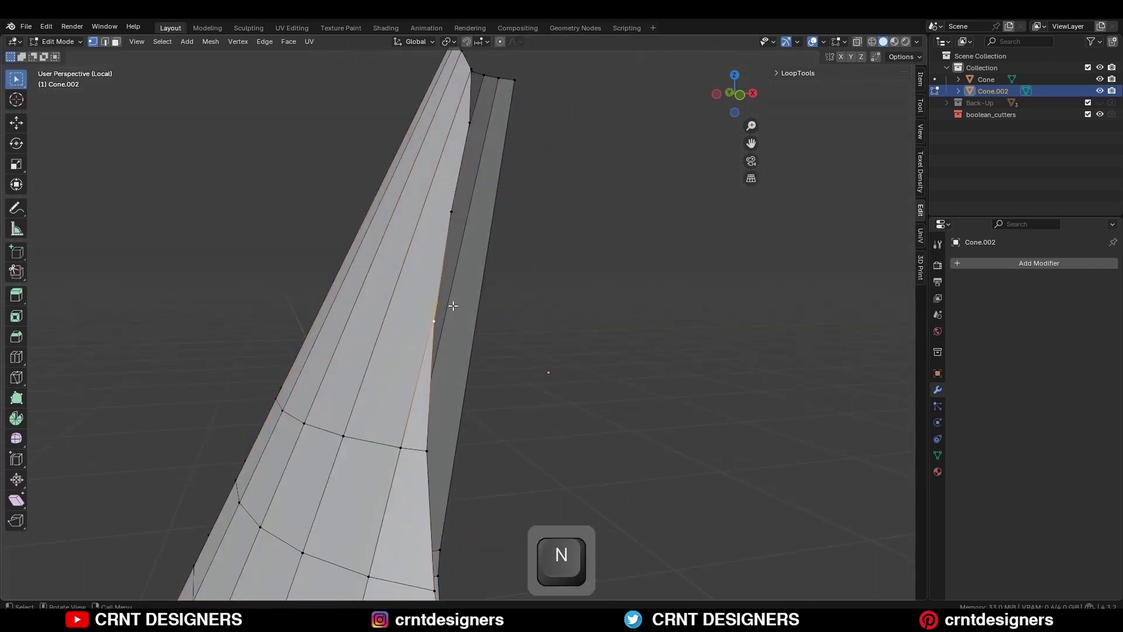
{"action": "key", "text": "m"}
{"action": "left_click", "coordinate": [452, 305]}
{"action": "left_click", "coordinate": [446, 304]}
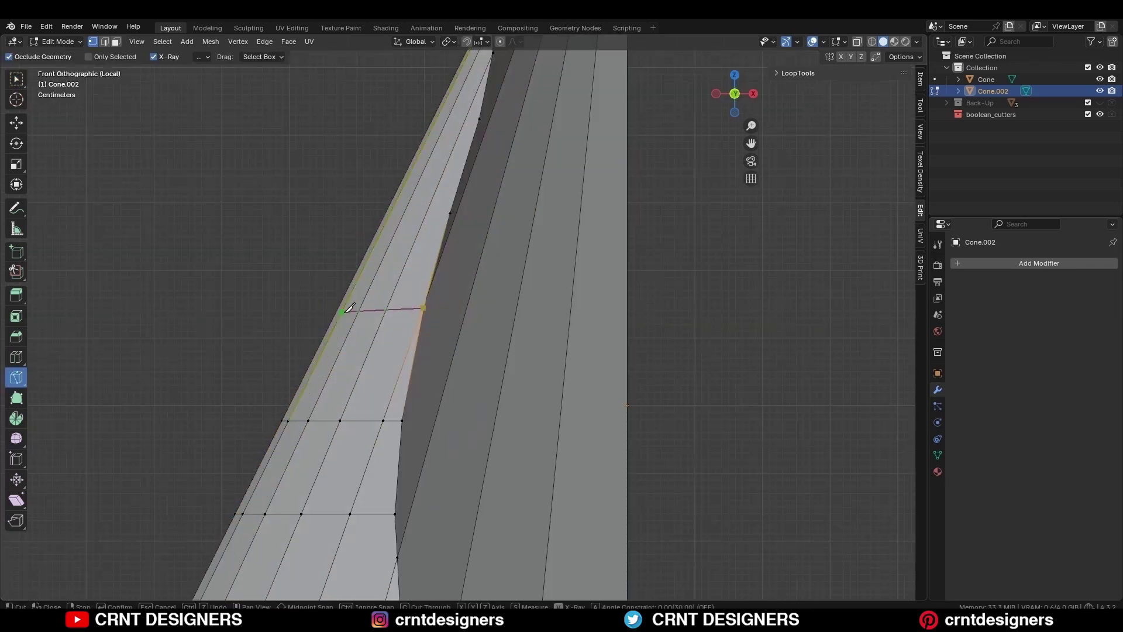
Knife-cut horizontal lines from the opening's two upper edge vertices to the shell's outer side in the front view.
{"action": "key", "text": "Return"}
{"action": "left_click", "coordinate": [241, 225]}
{"action": "key", "text": "Return"}
{"action": "scroll", "coordinate": [241, 225], "scroll_direction": "down", "scroll_amount": 4}
Extend the two lowest horizontal cuts along Y to the shell's back side in the left view with the Knife.
{"action": "middle_click_drag", "start_coordinate": [241, 225], "coordinate": [418, 338], "text": "alt"}
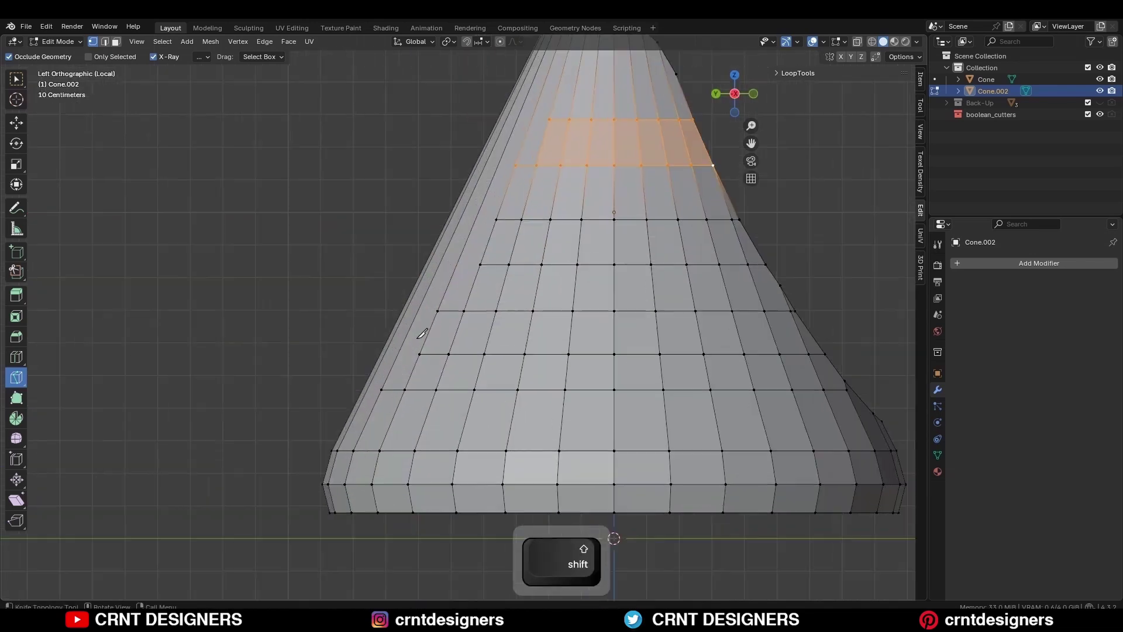
{"action": "left_click", "coordinate": [189, 385]}
{"action": "key", "text": "Return"}
{"action": "left_click", "coordinate": [420, 353]}
{"action": "key", "text": "c"}
{"action": "key", "text": "y"}
{"action": "left_click", "coordinate": [282, 350]}
{"action": "key", "text": "Return"}
Extend the remaining horizontal cuts up to the highest one along Y to the shell's back side with the Knife.
{"action": "left_click", "coordinate": [438, 310]}
{"action": "key", "text": "c"}
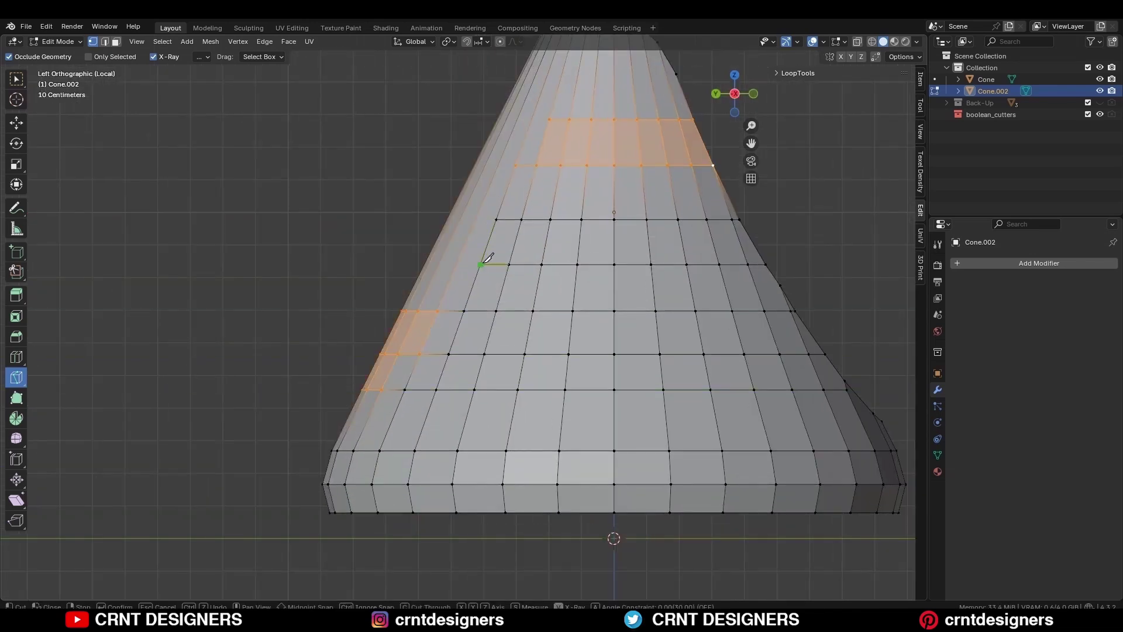
{"action": "key", "text": "c"}
{"action": "key", "text": "y"}
{"action": "left_click", "coordinate": [375, 219]}
{"action": "key", "text": "Return"}
{"action": "middle_click_drag", "start_coordinate": [499, 178], "coordinate": [460, 261], "text": "shift"}
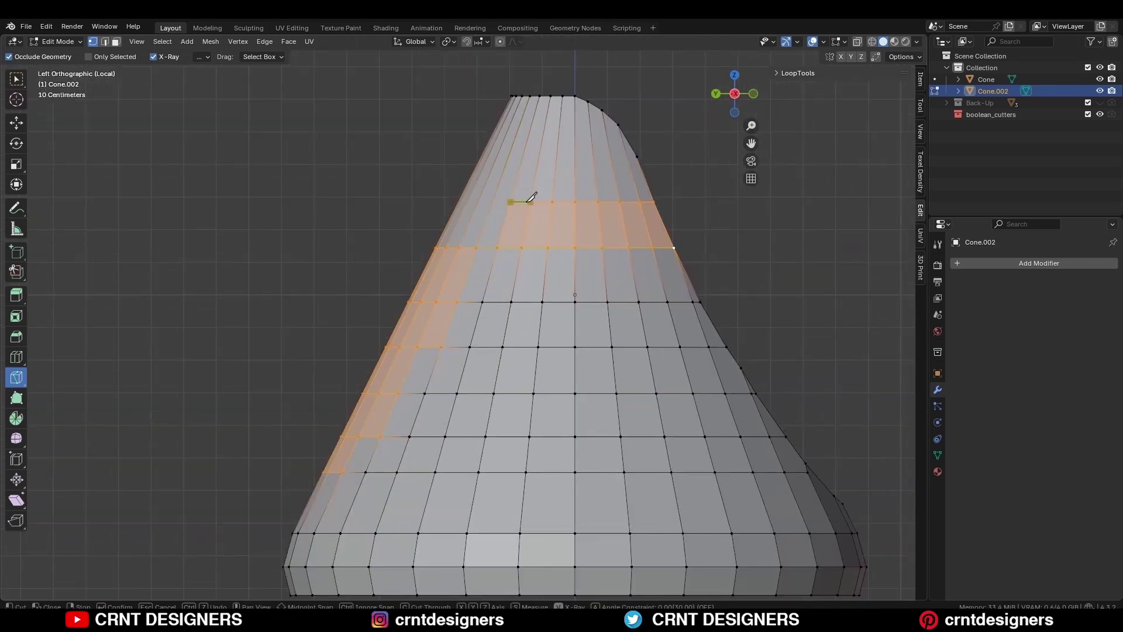
{"action": "key", "text": "c"}
{"action": "key", "text": "y"}
{"action": "left_click", "coordinate": [409, 202]}
{"action": "key", "text": "space"}
Merge the two neighbouring vertices at mid-height on the opening's edge.
{"action": "scroll", "coordinate": [639, 190], "scroll_direction": "down", "scroll_amount": 2}
{"action": "key", "text": "w"}
{"action": "left_click", "coordinate": [640, 190]}
{"action": "middle_click_drag", "start_coordinate": [544, 258], "coordinate": [419, 271]}
{"action": "scroll", "coordinate": [550, 275], "scroll_direction": "up", "scroll_amount": 3}
{"action": "middle_click_drag", "start_coordinate": [608, 310], "coordinate": [562, 241], "text": "shift"}
{"action": "middle_click_drag", "start_coordinate": [626, 351], "coordinate": [738, 111], "text": "shift"}
{"action": "left_click", "coordinate": [496, 224]}
{"action": "left_click", "coordinate": [516, 277], "text": "shift"}
{"action": "key", "text": "m"}
{"action": "left_click", "coordinate": [557, 229]}
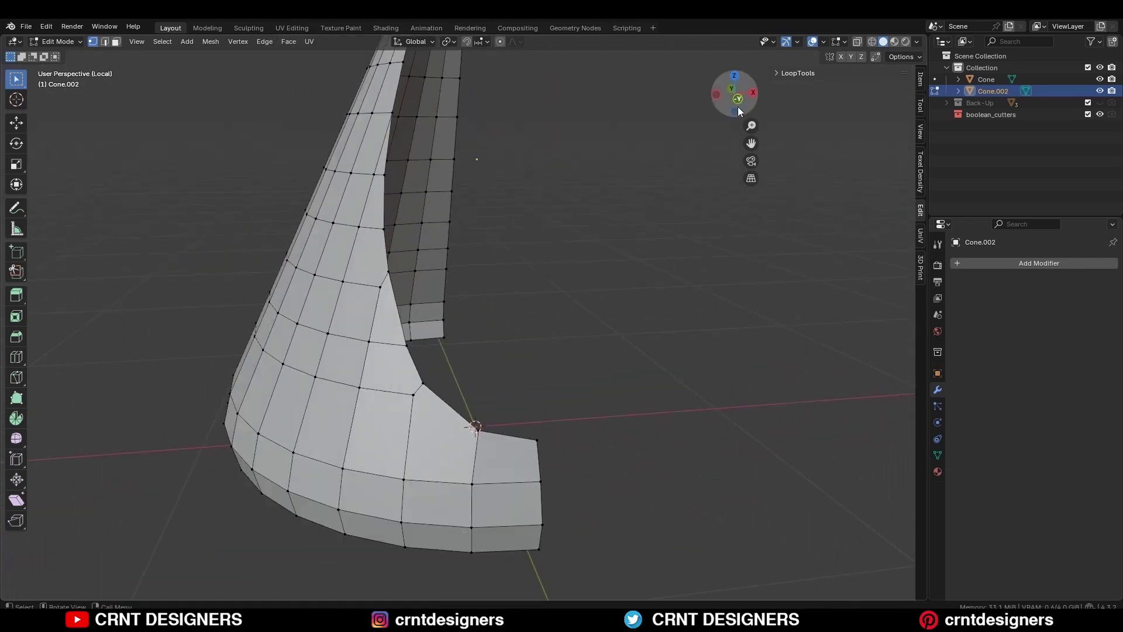
Knife-cut a support line parallel to the opening's lower and middle edge, starting at the center seam.
{"action": "key", "text": "KP_1"}
{"action": "scroll", "coordinate": [591, 281], "scroll_direction": "up", "scroll_amount": 3}
{"action": "left_click", "coordinate": [16, 378]}
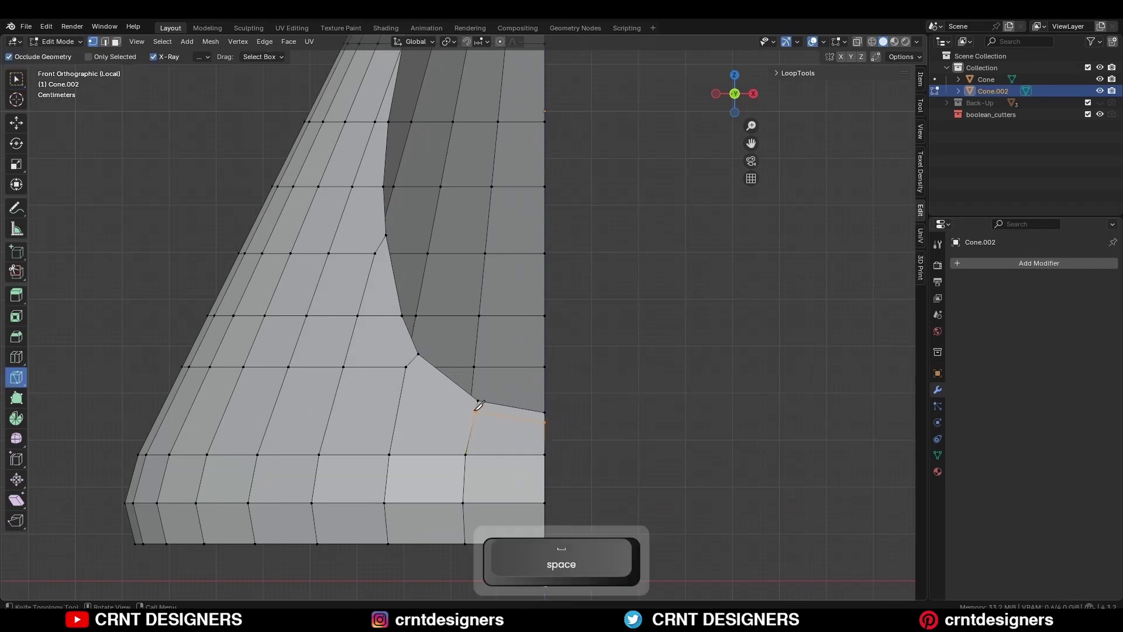
{"action": "middle_click_drag", "start_coordinate": [413, 362], "coordinate": [511, 392]}
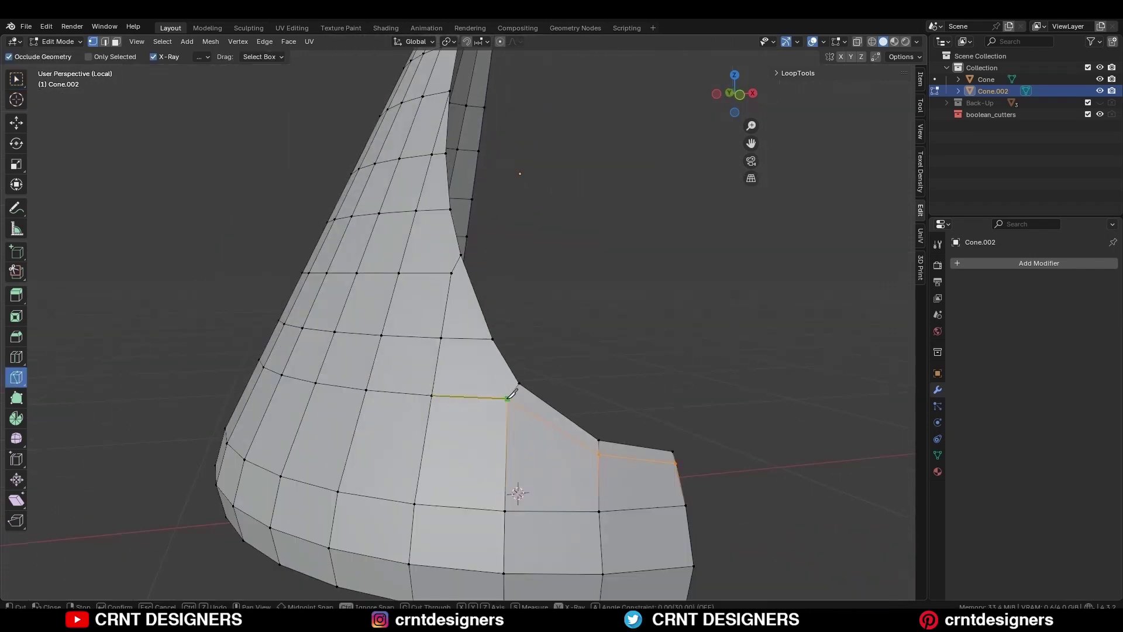
{"action": "key", "text": "Return"}
{"action": "middle_click_drag", "start_coordinate": [457, 270], "coordinate": [533, 354]}
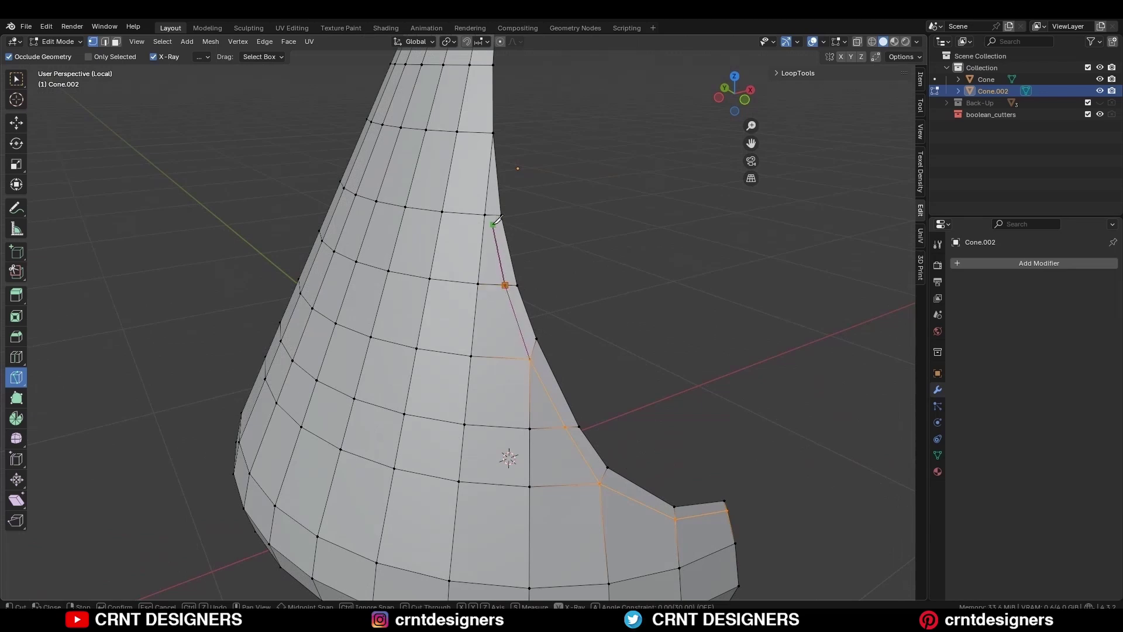
{"action": "middle_click_drag", "start_coordinate": [496, 221], "coordinate": [513, 226]}
{"action": "key", "text": "Return"}
Continue the knife-cut support line along the opening's upper edge toward the top rim.
{"action": "scroll", "coordinate": [514, 153], "scroll_direction": "down", "scroll_amount": 4}
{"action": "middle_click_drag", "start_coordinate": [514, 199], "coordinate": [538, 319]}
{"action": "scroll", "coordinate": [544, 327], "scroll_direction": "up", "scroll_amount": 4}
{"action": "left_click", "coordinate": [569, 406]}
{"action": "middle_click_drag", "start_coordinate": [555, 214], "coordinate": [626, 243], "text": "shift"}
{"action": "left_click", "coordinate": [523, 267]}
{"action": "key", "text": "Return"}
Add a loop cut just below the top rim at factor -0.847 and knife-connect its end to the opening's support line.
{"action": "left_click", "coordinate": [733, 99]}
{"action": "key", "text": "ctrl+r"}
{"action": "left_click", "coordinate": [495, 223]}
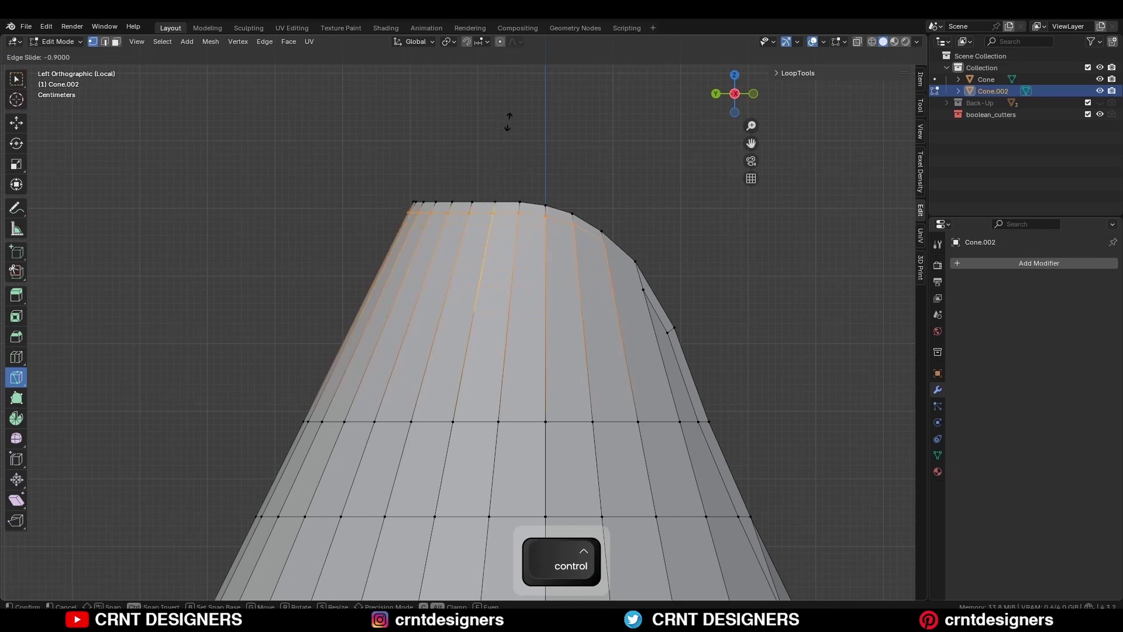
{"action": "left_click", "coordinate": [511, 129]}
{"action": "key", "text": "k"}
{"action": "middle_click_drag", "start_coordinate": [517, 125], "coordinate": [553, 234]}
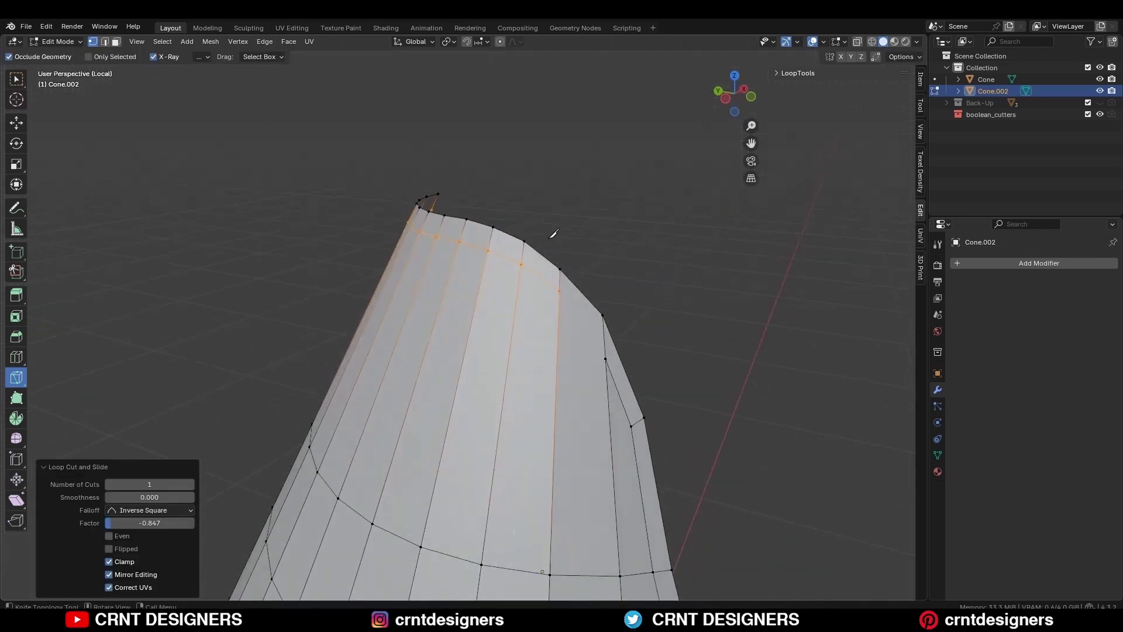
{"action": "key", "text": "space"}
{"action": "middle_click_drag", "start_coordinate": [608, 357], "coordinate": [599, 270], "text": "shift"}
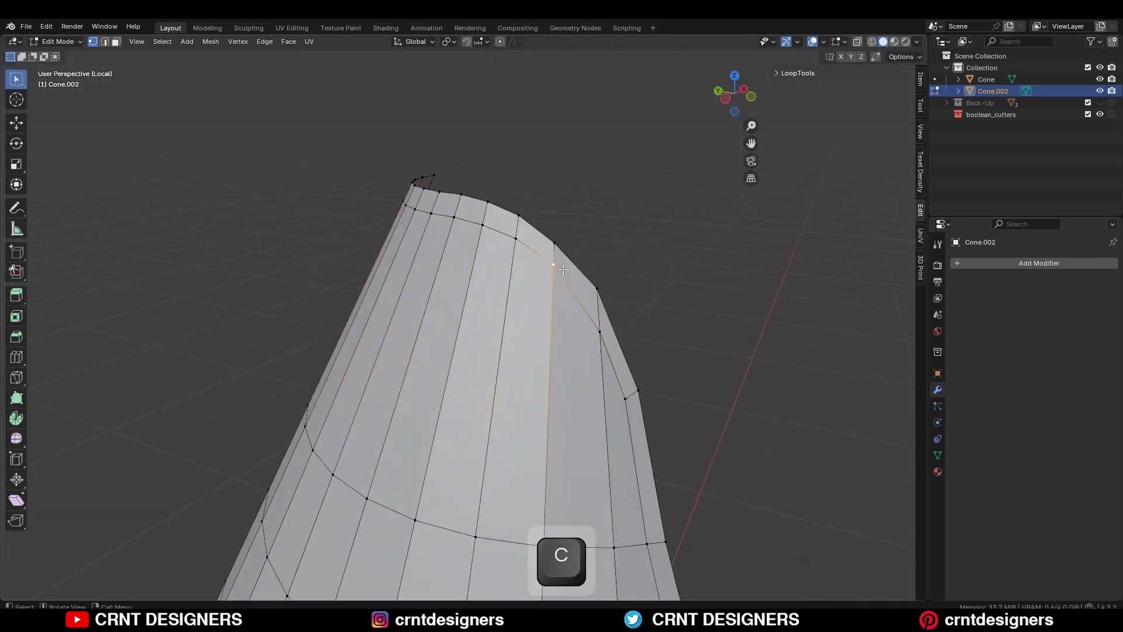
Slide the two support-line vertices at the rim's front corner down their edges, the lower one by factor 0.127.
{"action": "left_click", "coordinate": [726, 98]}
{"action": "key", "text": "g"}
{"action": "key", "text": "g"}
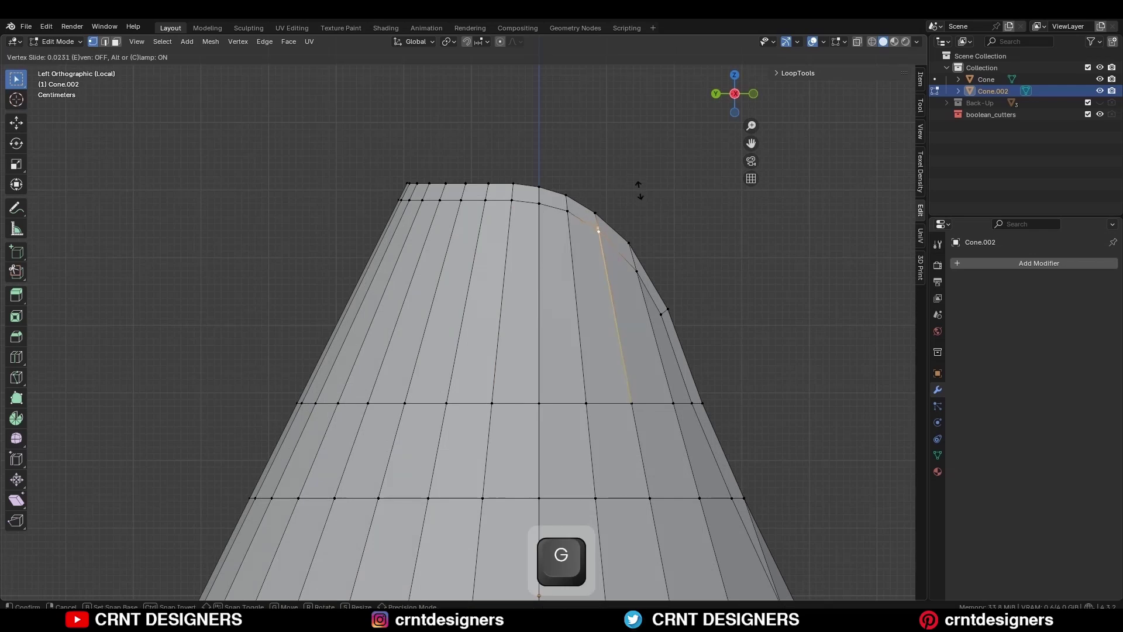
{"action": "left_click", "coordinate": [648, 198]}
{"action": "left_click", "coordinate": [637, 272]}
{"action": "key", "text": "g"}
{"action": "key", "text": "g"}
{"action": "left_click", "coordinate": [645, 276]}
{"action": "middle_click_drag", "start_coordinate": [669, 277], "coordinate": [618, 305]}
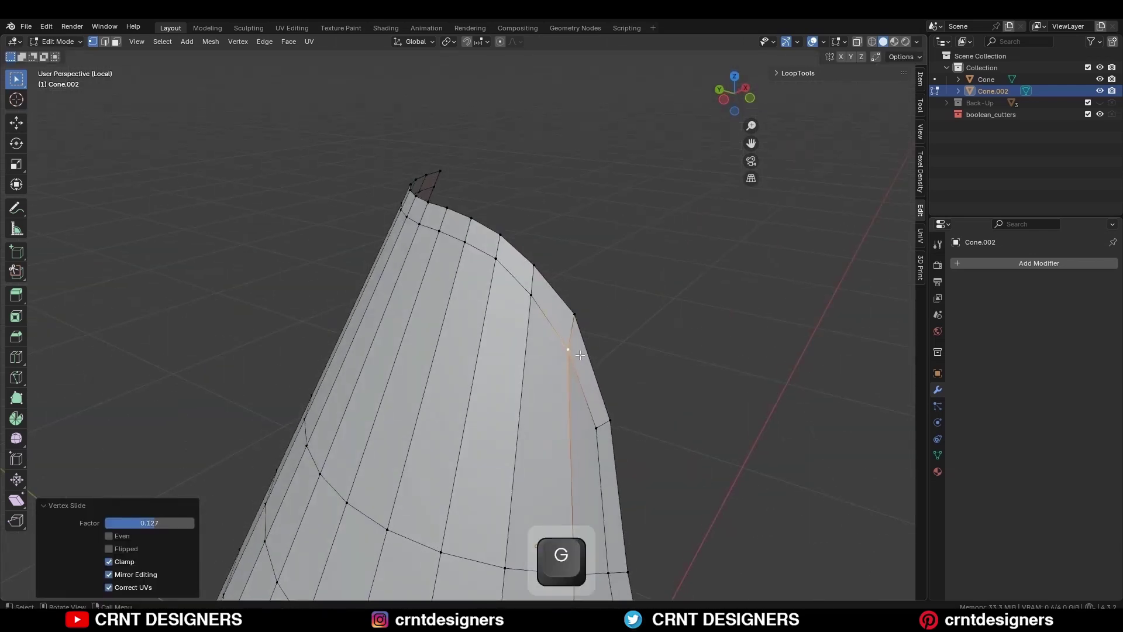
Slide the next support-line vertices below the rim's front corner to keep an even distance from the opening's edge.
{"action": "middle_click_drag", "start_coordinate": [584, 343], "coordinate": [551, 368]}
{"action": "key", "text": "g"}
{"action": "key", "text": "g"}
{"action": "left_click", "coordinate": [522, 368]}
{"action": "middle_click_drag", "start_coordinate": [544, 318], "coordinate": [561, 304]}
{"action": "scroll", "coordinate": [549, 327], "scroll_direction": "up", "scroll_amount": 3}
{"action": "left_click", "coordinate": [529, 362]}
{"action": "middle_click_drag", "start_coordinate": [533, 356], "coordinate": [534, 318], "text": "shift"}
{"action": "key", "text": "g"}
{"action": "key", "text": "g"}
{"action": "left_click", "coordinate": [536, 327]}
{"action": "scroll", "coordinate": [550, 351], "scroll_direction": "down", "scroll_amount": 4}
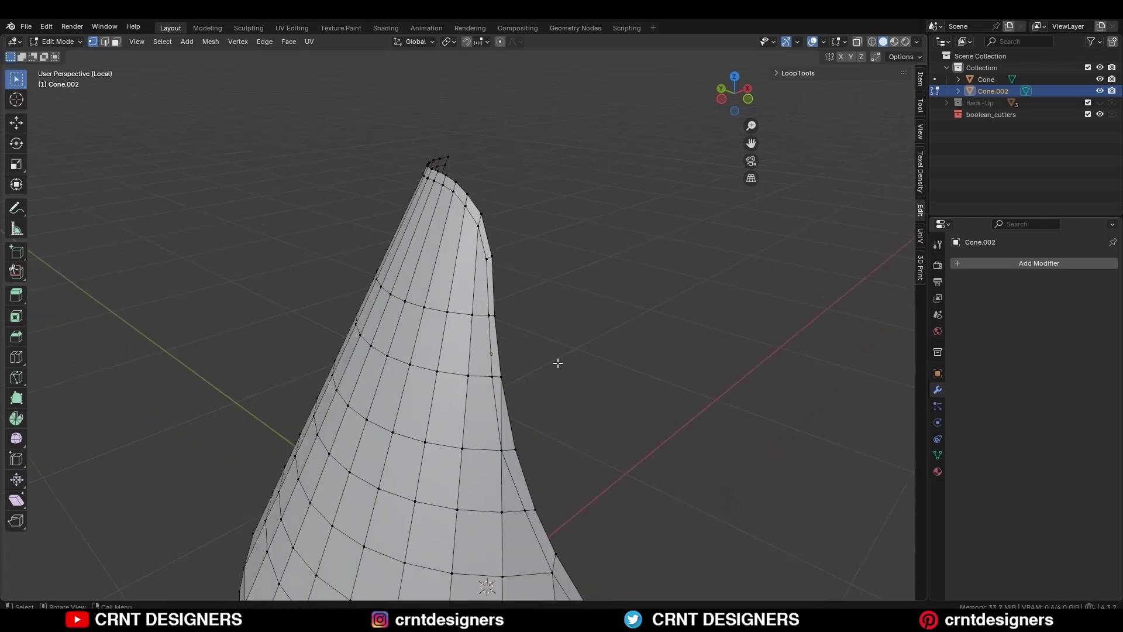
Slide the vertices along the opening's lower half to even out the curve of its edge.
{"action": "middle_click_drag", "start_coordinate": [556, 360], "coordinate": [482, 280]}
{"action": "key", "text": "ctrl+z"}
{"action": "scroll", "coordinate": [482, 280], "scroll_direction": "up", "scroll_amount": 2}
{"action": "key", "text": "2"}
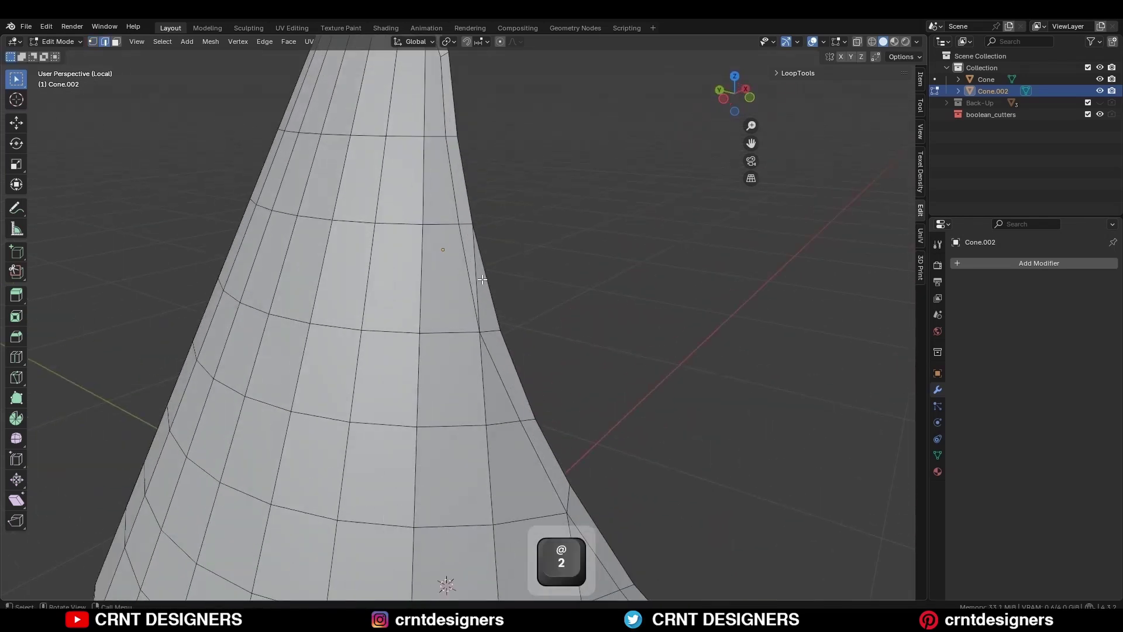
{"action": "middle_click_drag", "start_coordinate": [541, 368], "coordinate": [514, 369], "text": "shift"}
{"action": "key", "text": "1"}
{"action": "left_click", "coordinate": [512, 259]}
{"action": "key", "text": "g"}
{"action": "key", "text": "g"}
{"action": "left_click", "coordinate": [550, 265]}
{"action": "key", "text": "g"}
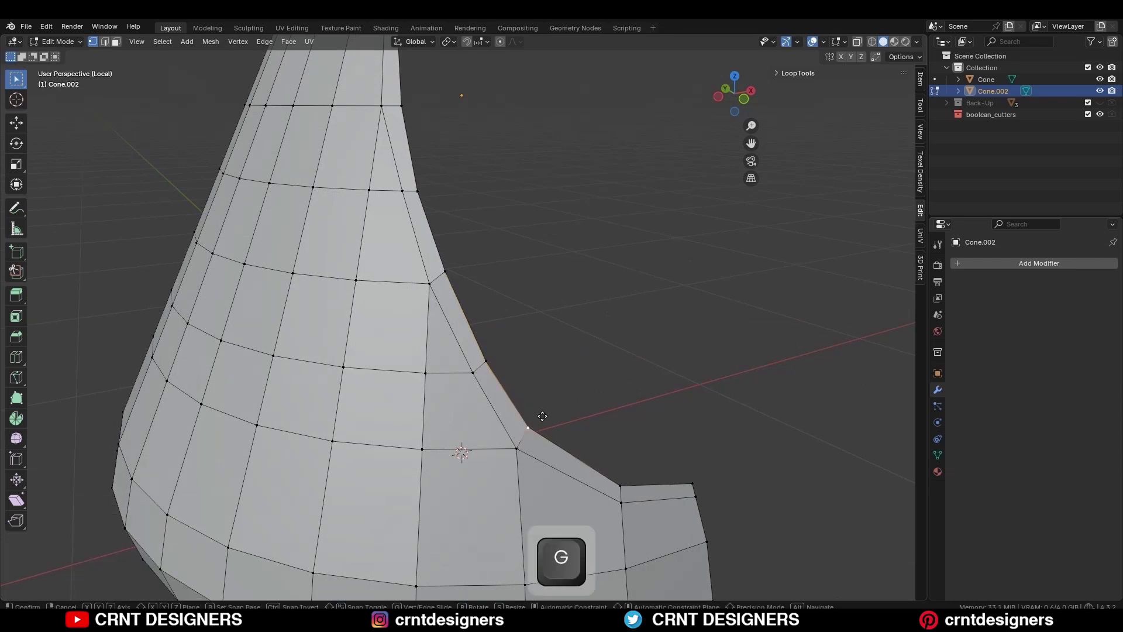
{"action": "key", "text": "g"}
{"action": "left_click", "coordinate": [521, 452]}
Slide two mid-height support-line vertices along their edges in the front view to smooth the line beside the opening.
{"action": "left_click", "coordinate": [630, 294]}
{"action": "left_click", "coordinate": [744, 98]}
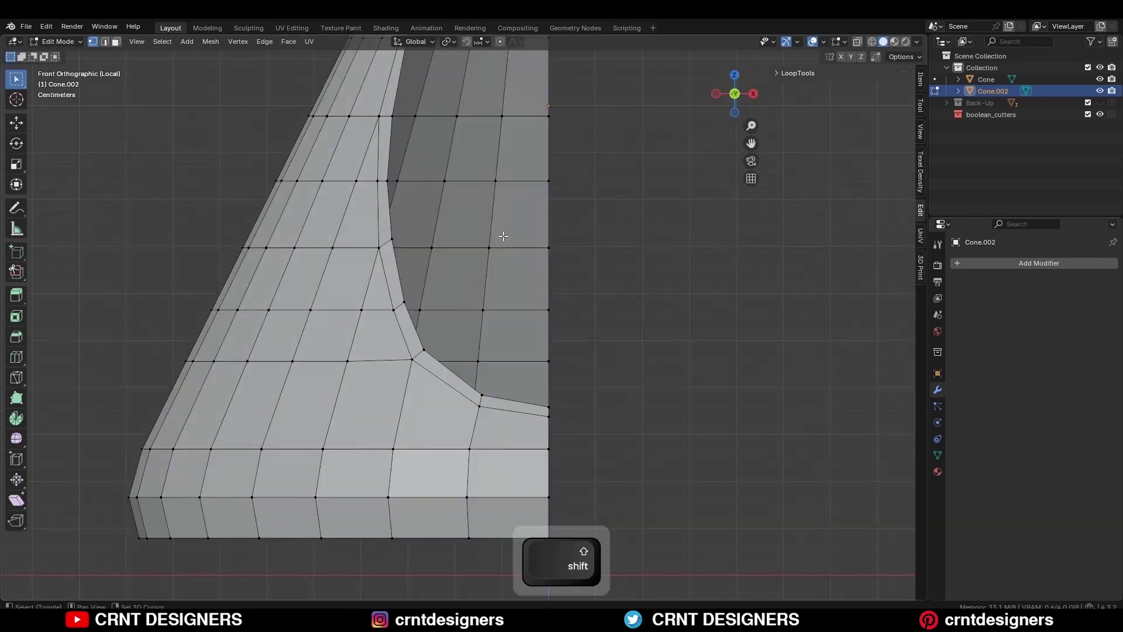
{"action": "middle_click_drag", "start_coordinate": [503, 236], "coordinate": [578, 405], "text": "shift"}
{"action": "left_click", "coordinate": [456, 276]}
{"action": "key", "text": "g"}
{"action": "key", "text": "g"}
{"action": "left_click", "coordinate": [467, 249]}
{"action": "left_click", "coordinate": [647, 290]}
{"action": "left_click", "coordinate": [452, 414]}
{"action": "key", "text": "g"}
{"action": "key", "text": "g"}
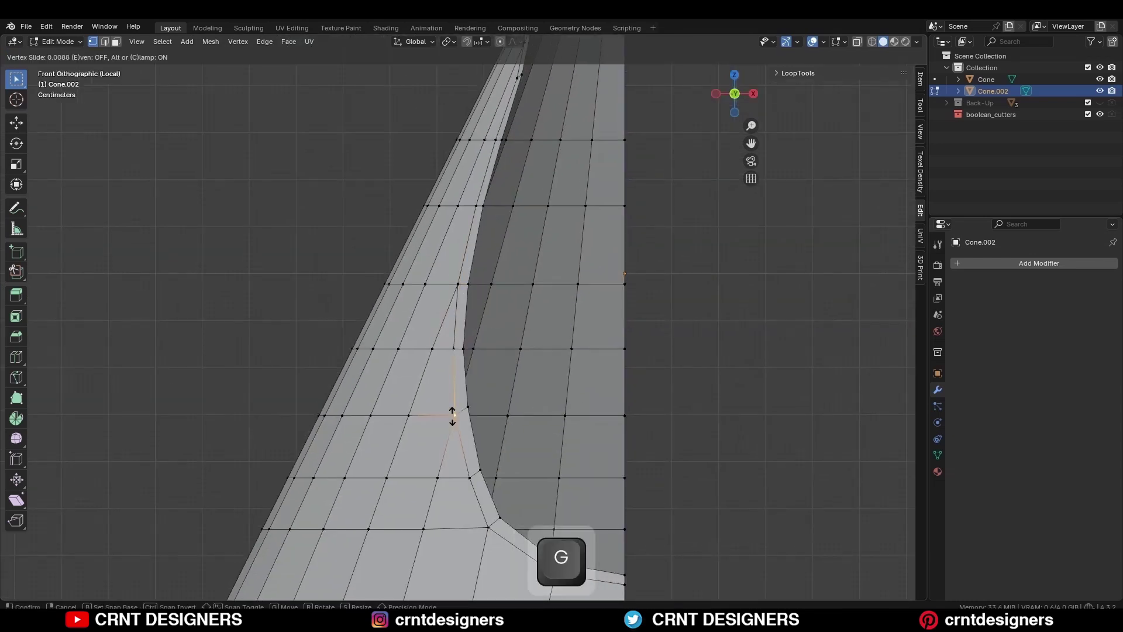
{"action": "left_click", "coordinate": [504, 426]}
Add centered loop cuts around the lower part of the shell and in the band just below the top rim's loop.
{"action": "middle_click_drag", "start_coordinate": [503, 426], "coordinate": [660, 384]}
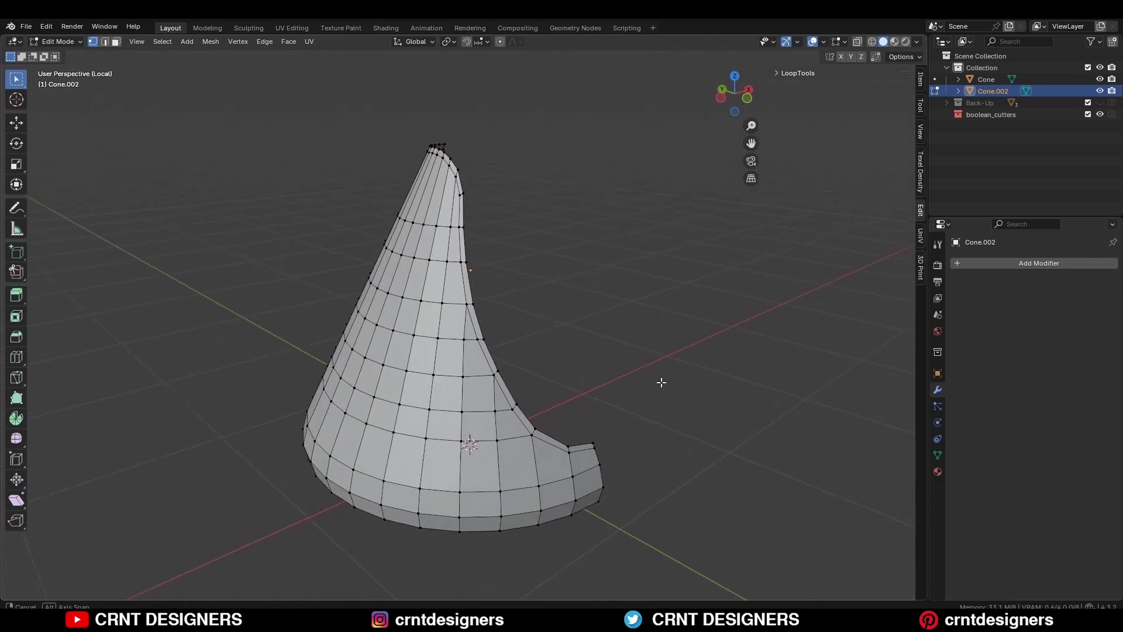
{"action": "scroll", "coordinate": [659, 384], "scroll_direction": "up", "scroll_amount": 2}
{"action": "key", "text": "ctrl+r"}
{"action": "left_click", "coordinate": [480, 440]}
{"action": "right_click", "coordinate": [480, 439]}
{"action": "scroll", "coordinate": [589, 326], "scroll_direction": "down", "scroll_amount": 5}
{"action": "middle_click_drag", "start_coordinate": [589, 326], "coordinate": [646, 333]}
{"action": "scroll", "coordinate": [496, 196], "scroll_direction": "up", "scroll_amount": 8}
{"action": "key", "text": "ctrl+z"}
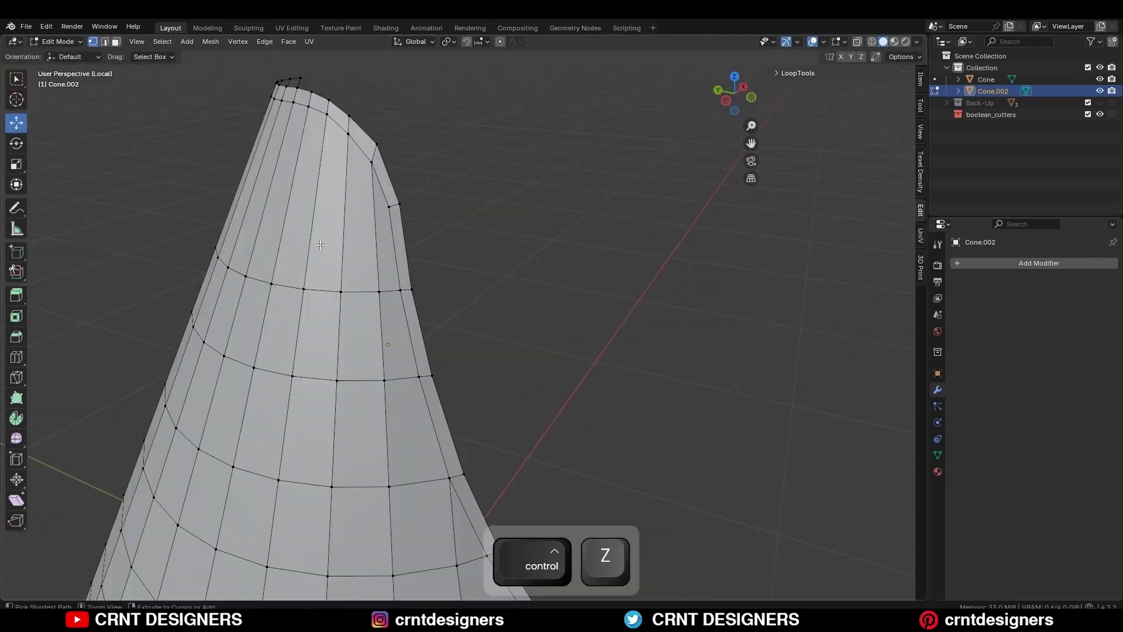
{"action": "key", "text": "ctrl+r"}
{"action": "left_click", "coordinate": [325, 236]}
{"action": "left_click", "coordinate": [325, 237]}
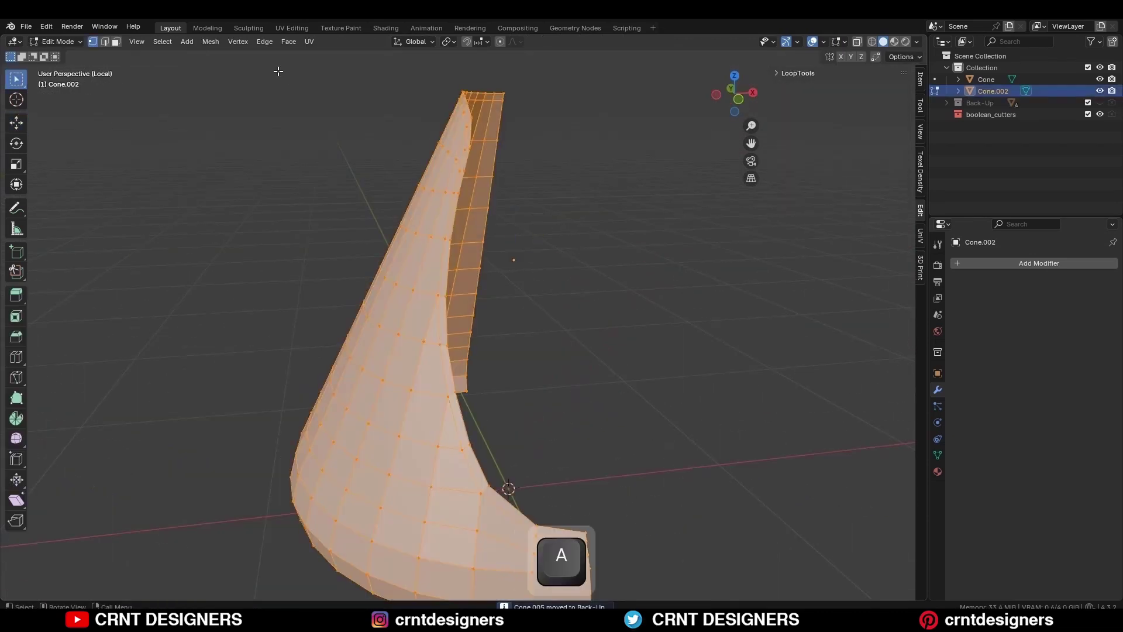
Symmetrize the whole half shell from negative to positive X, then clear the selection.
{"action": "left_click", "coordinate": [210, 41]}
{"action": "left_click", "coordinate": [229, 212]}
{"action": "key", "text": "alt+a"}
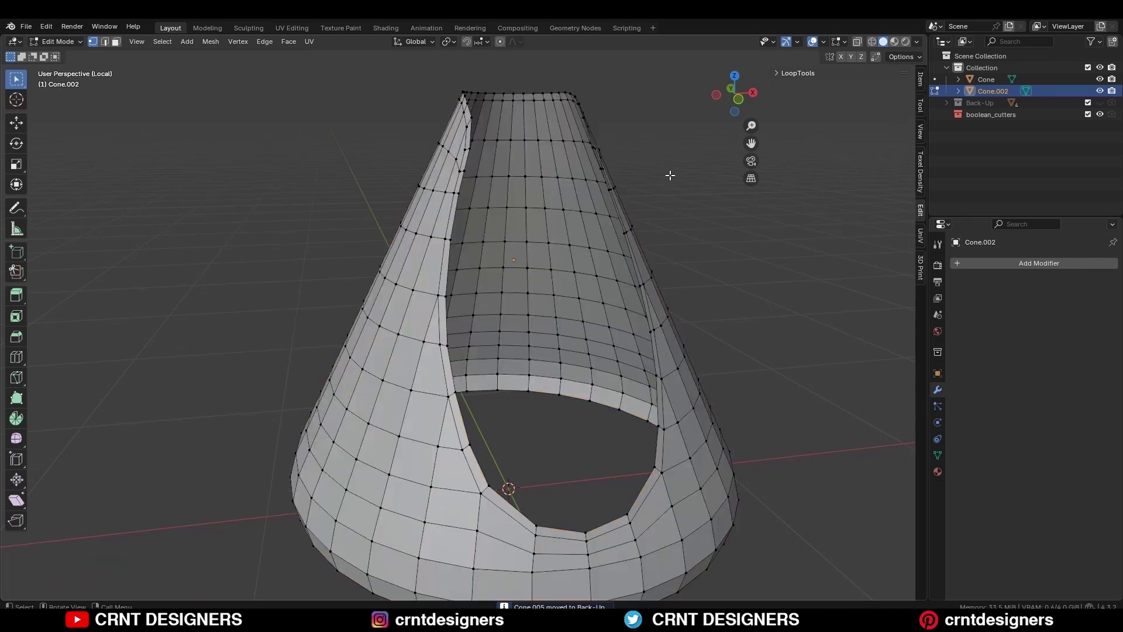
Extrude all faces of the shell outward along their normals by about 0.0201 m.
{"action": "scroll", "coordinate": [655, 193], "scroll_direction": "down", "scroll_amount": 3}
{"action": "key", "text": "a"}
{"action": "scroll", "coordinate": [503, 217], "scroll_direction": "up", "scroll_amount": 2}
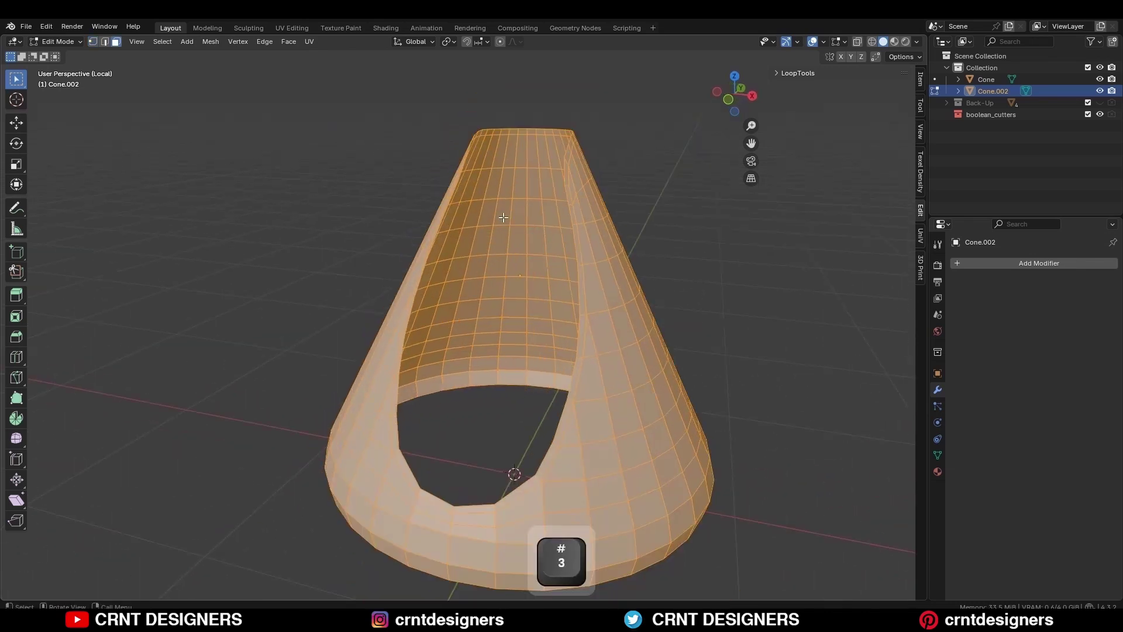
{"action": "left_click_drag", "start_coordinate": [12, 300], "coordinate": [43, 344]}
{"action": "middle_click_drag", "start_coordinate": [458, 217], "coordinate": [525, 233]}
{"action": "middle_click_drag", "start_coordinate": [525, 233], "coordinate": [473, 275], "text": "shift"}
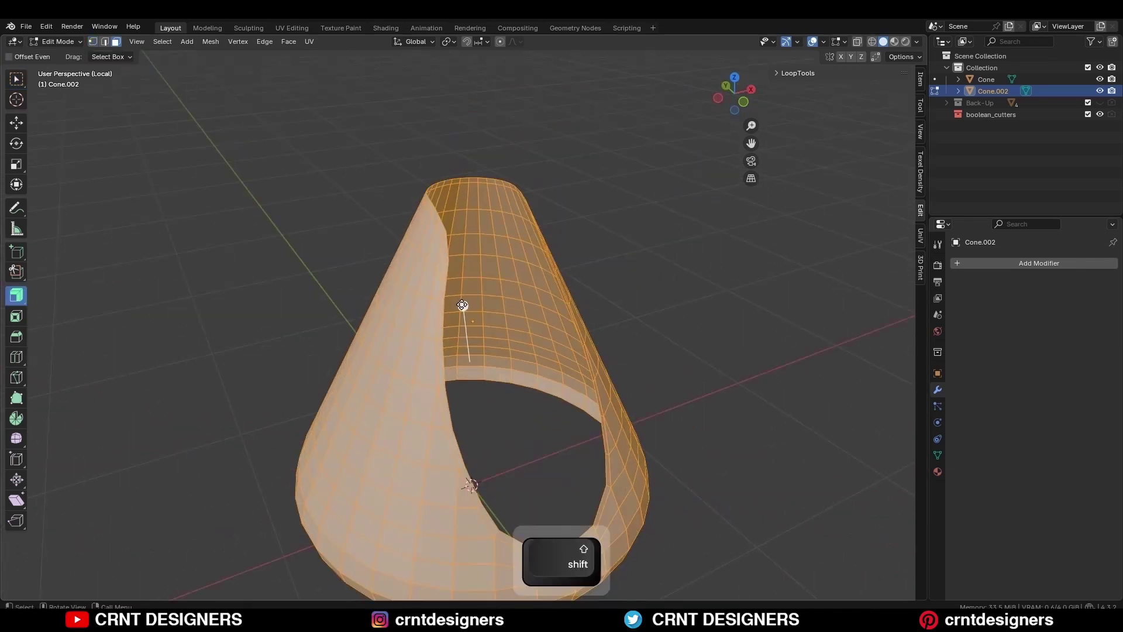
{"action": "left_click_drag", "start_coordinate": [463, 306], "coordinate": [461, 288]}
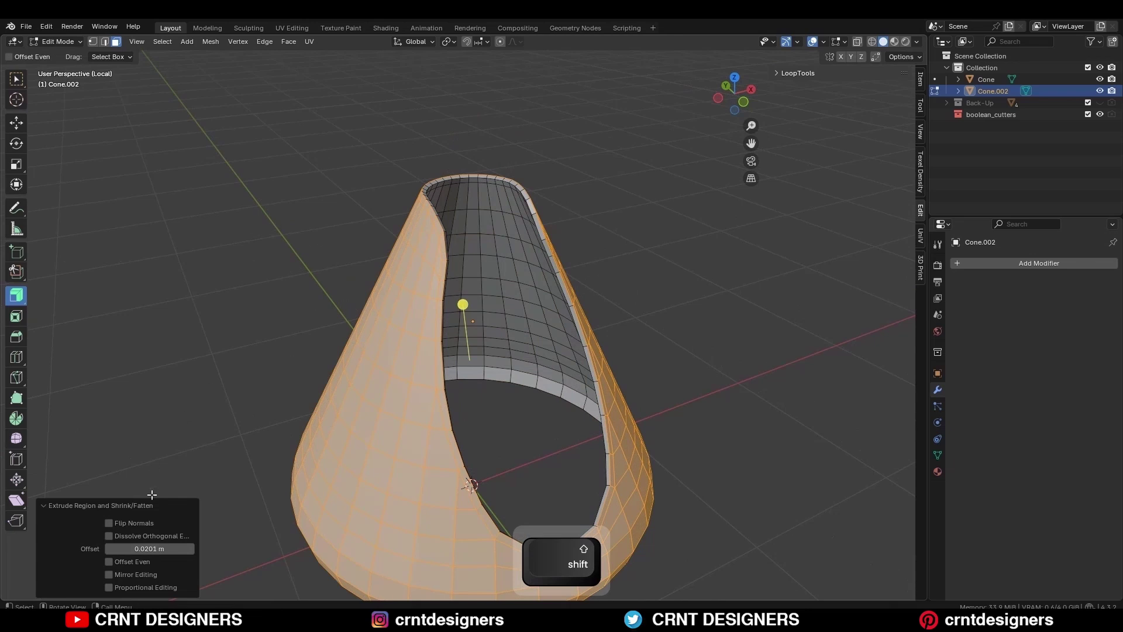
Set the shell extrusion's offset to 0.03 m with Offset Even enabled, then return to Object Mode with both cones shown.
{"action": "left_click", "coordinate": [159, 547]}
{"action": "key", "text": "Return"}
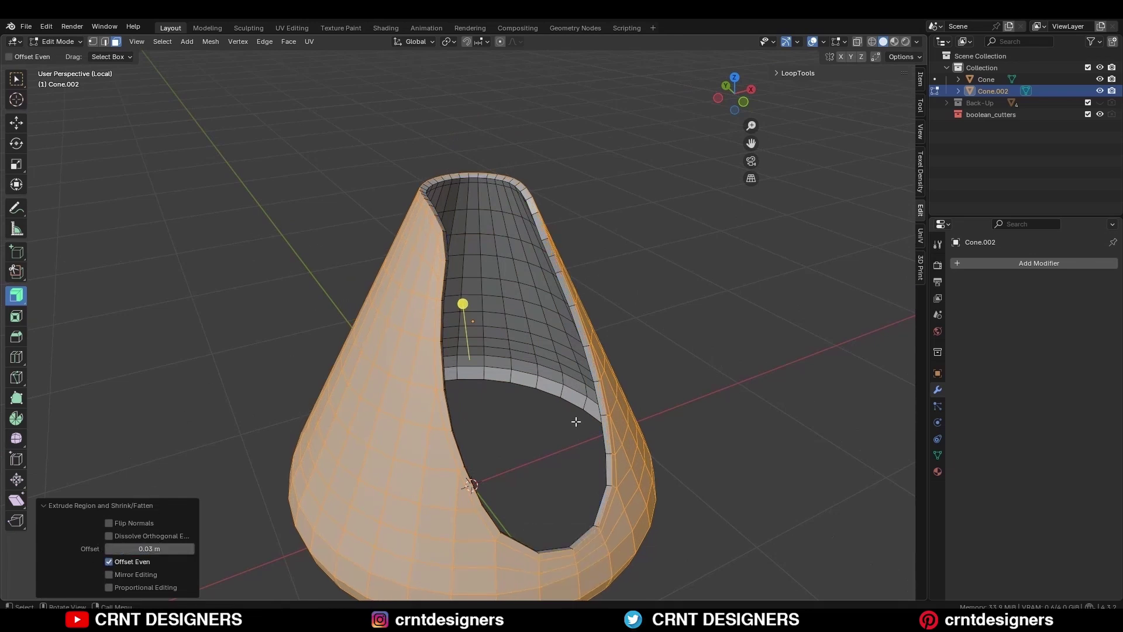
{"action": "key", "text": "Tab"}
{"action": "left_click", "coordinate": [631, 333]}
{"action": "key", "text": "slash"}
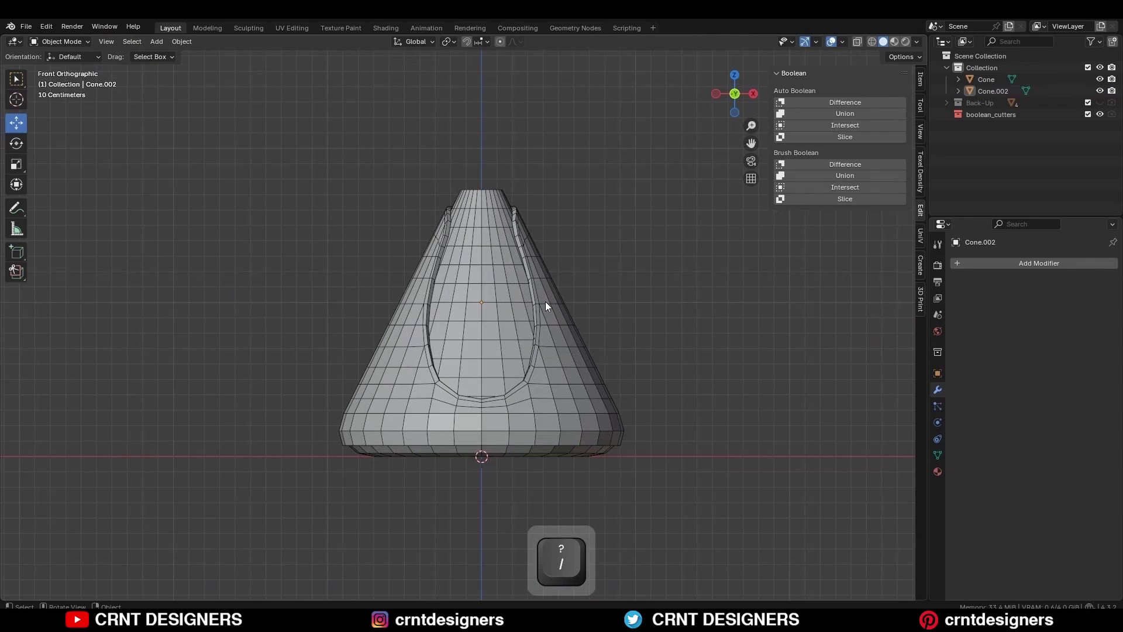
Add a Subdivision modifier with viewport level 3 to the outer shell and check its smoothed form without overlays.
{"action": "key", "text": "alt+shift+z"}
{"action": "scroll", "coordinate": [547, 310], "scroll_direction": "down", "scroll_amount": 2}
{"action": "key", "text": "alt+shift+z"}
{"action": "left_click", "coordinate": [526, 331]}
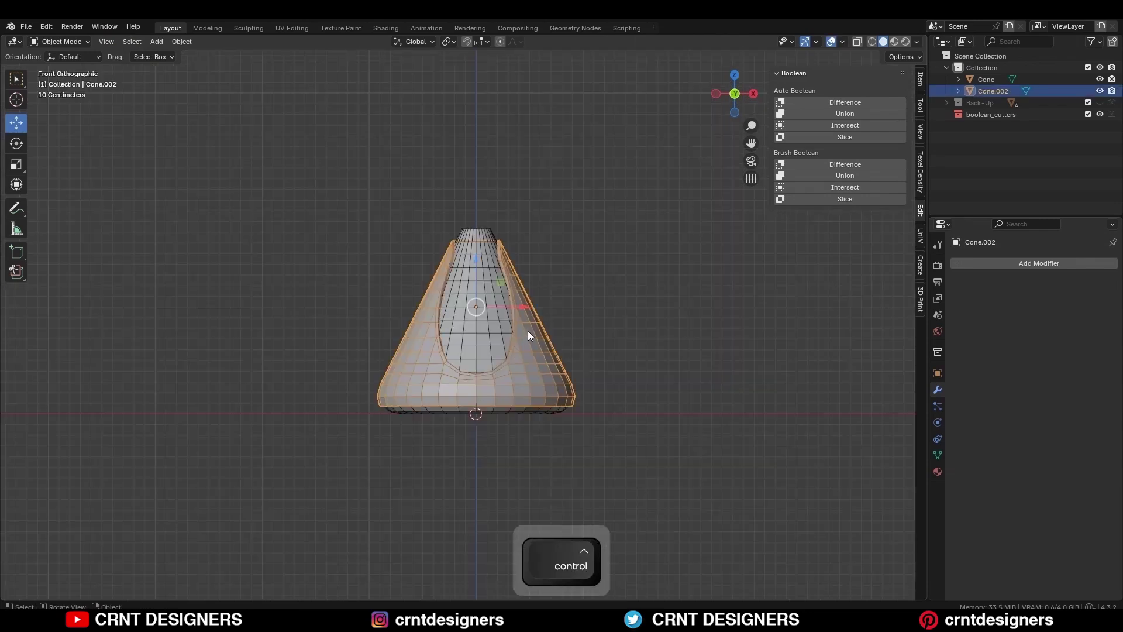
{"action": "key", "text": "ctrl+3"}
{"action": "key", "text": "alt+shift+z"}
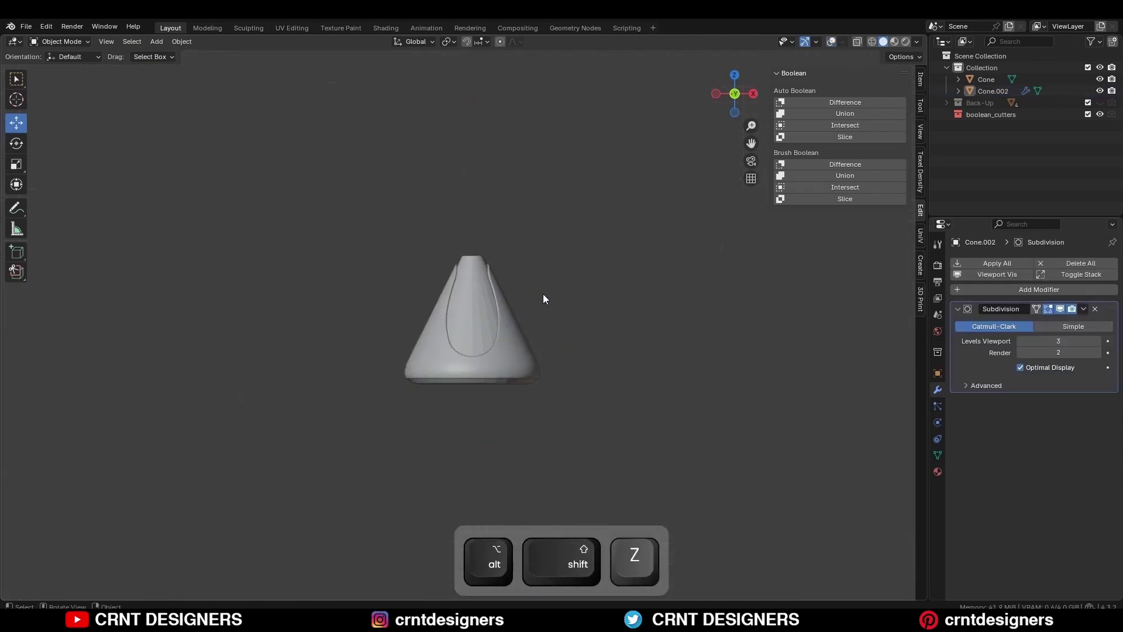
{"action": "middle_click_drag", "start_coordinate": [543, 294], "coordinate": [603, 319]}
{"action": "scroll", "coordinate": [597, 321], "scroll_direction": "up", "scroll_amount": 2}
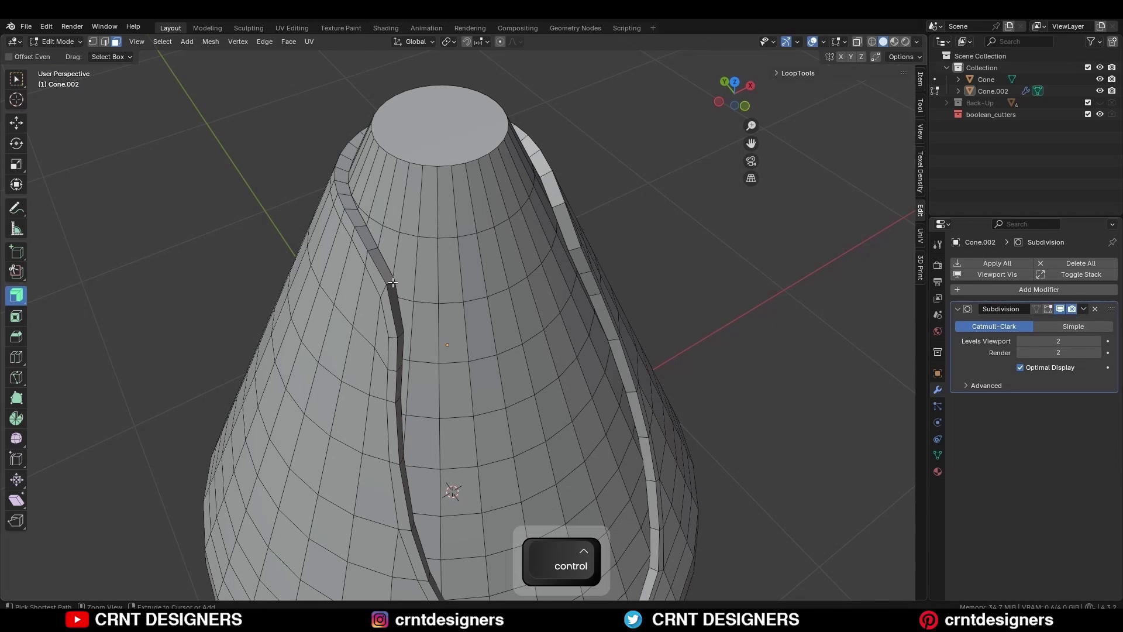
Add one centered loop cut along the thickness band around the shell's opening and return to Object Mode.
{"action": "key", "text": "ctrl+r"}
{"action": "left_click", "coordinate": [391, 284]}
{"action": "right_click", "coordinate": [391, 284]}
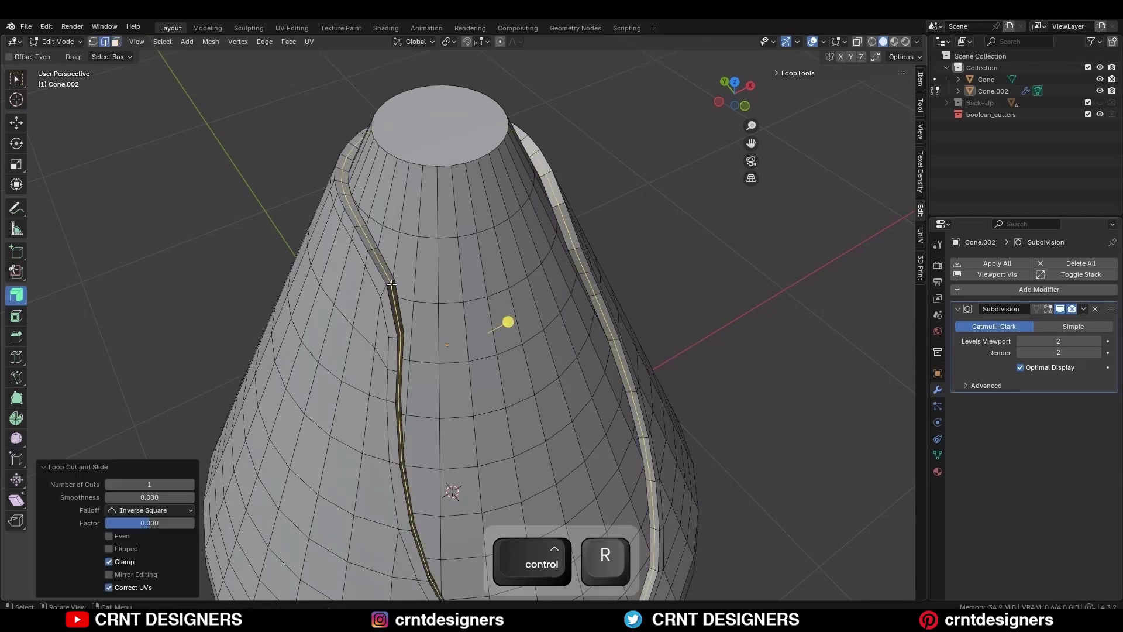
{"action": "middle_click_drag", "start_coordinate": [392, 284], "coordinate": [477, 280]}
{"action": "key", "text": "Tab"}
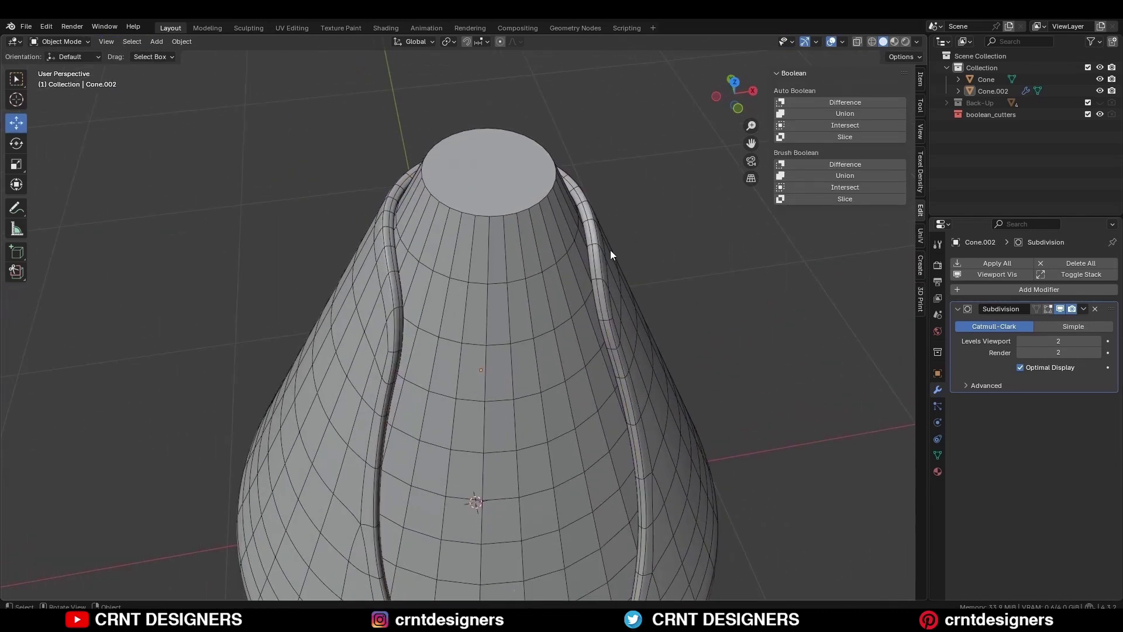
Apply smooth shading to the outer shell and clear the selection.
{"action": "left_click", "coordinate": [609, 250]}
{"action": "right_click", "coordinate": [600, 221]}
{"action": "left_click", "coordinate": [606, 209]}
{"action": "left_click", "coordinate": [638, 178]}
Inset the inner cone's top face by about 0.053 m in Edit Mode.
{"action": "left_click", "coordinate": [487, 248]}
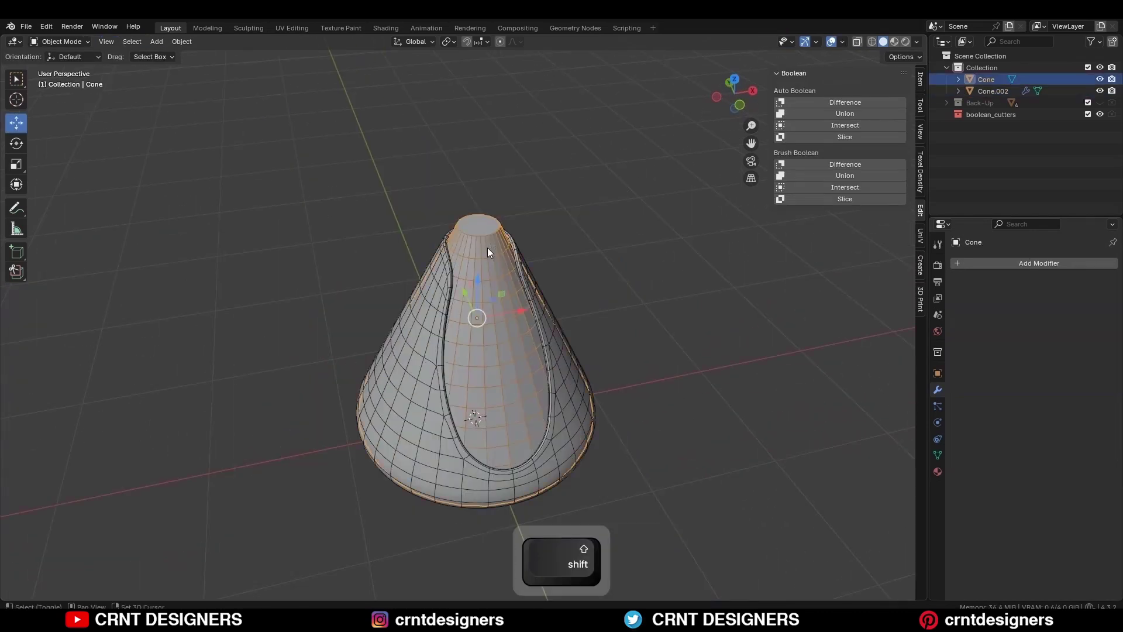
{"action": "middle_click_drag", "start_coordinate": [487, 247], "coordinate": [479, 315], "text": "shift"}
{"action": "scroll", "coordinate": [480, 315], "scroll_direction": "up", "scroll_amount": 4}
{"action": "key", "text": "Tab"}
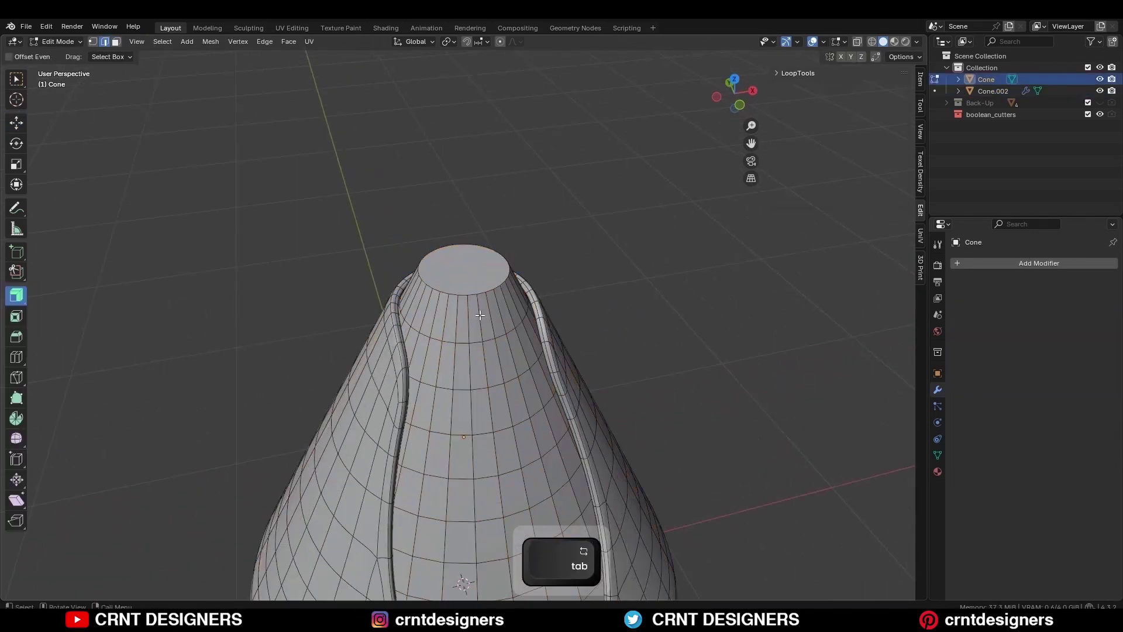
{"action": "left_click", "coordinate": [611, 267]}
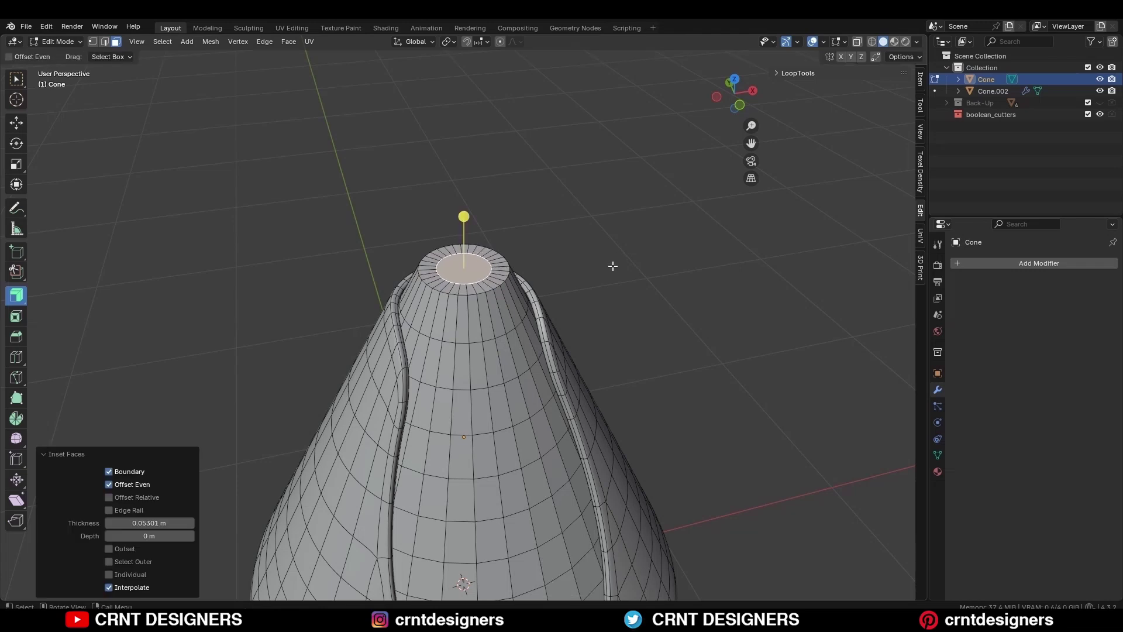
Extrude the inset top face about 0.048 m inward, then taper the recess by shrinking its floor and raising it about 0.021 m.
{"action": "key", "text": "e"}
{"action": "left_click", "coordinate": [542, 300]}
{"action": "scroll", "coordinate": [539, 327], "scroll_direction": "up", "scroll_amount": 3}
{"action": "key", "text": "s"}
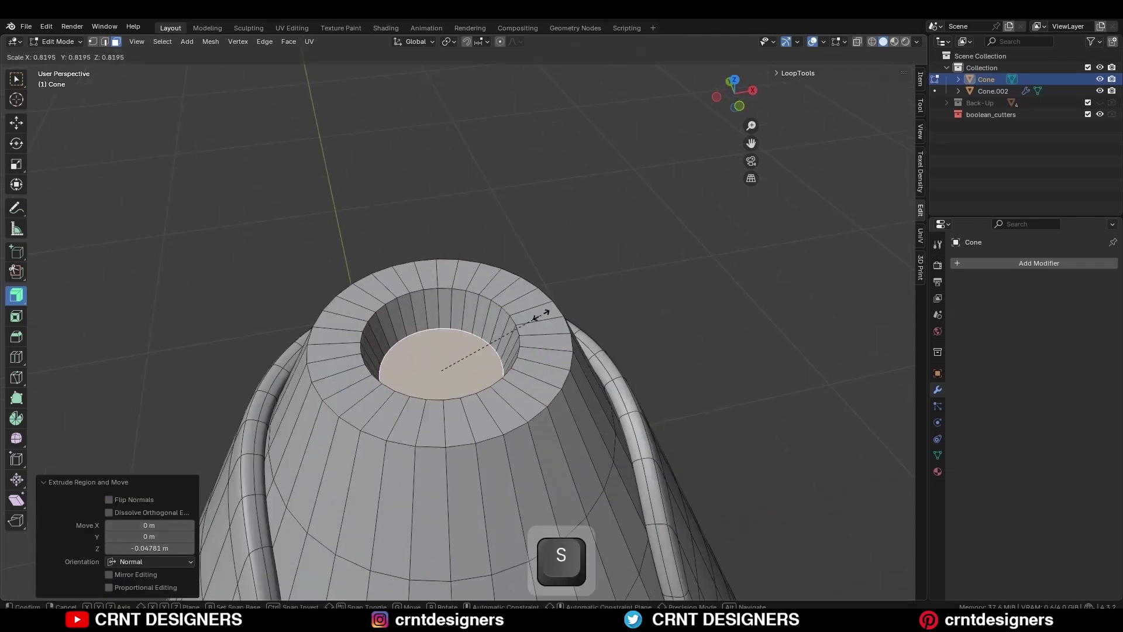
{"action": "left_click", "coordinate": [526, 316]}
{"action": "key", "text": "g"}
{"action": "key", "text": "z"}
{"action": "left_click", "coordinate": [511, 316]}
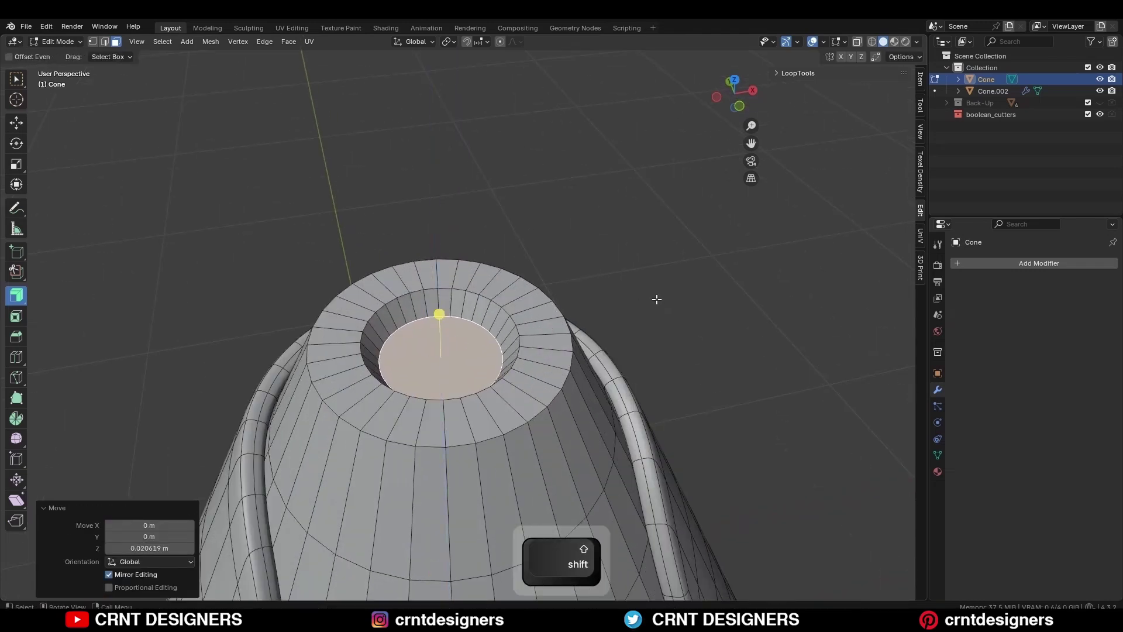
Inset the recess floor face and delete the resulting inner face, leaving its border edge loop selected.
{"action": "key", "text": "i"}
{"action": "left_click", "coordinate": [637, 299]}
{"action": "key", "text": "x"}
{"action": "left_click", "coordinate": [638, 302]}
{"action": "key", "text": "2"}
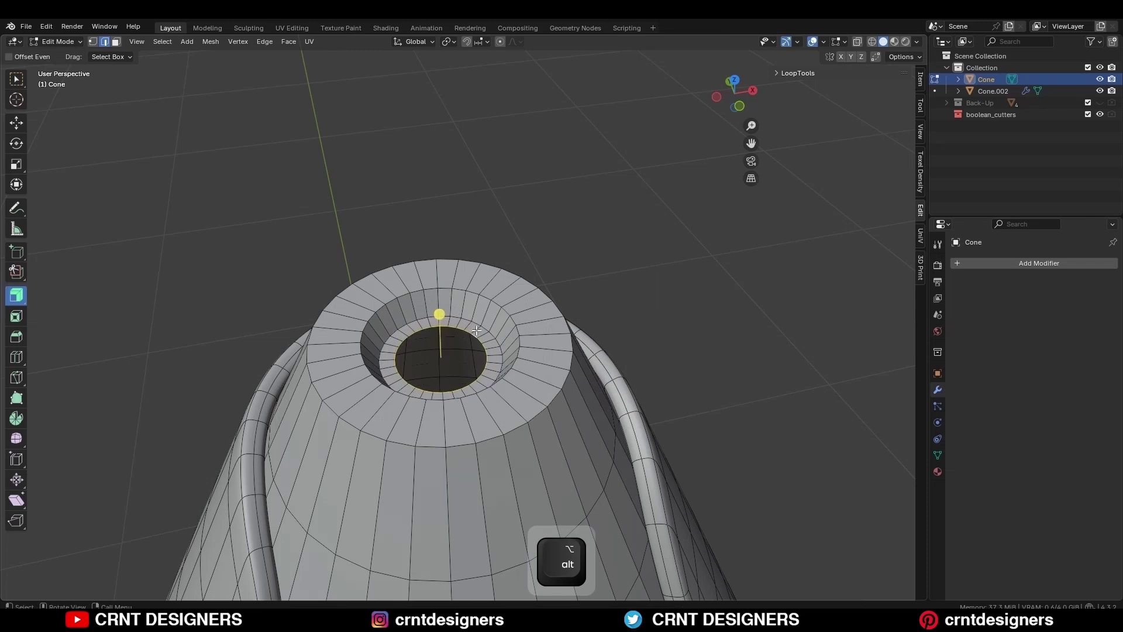
Close the round hole in the recess floor with a Grid Fill and view it from above.
{"action": "left_click", "coordinate": [288, 41]}
{"action": "left_click", "coordinate": [297, 136]}
{"action": "key", "text": "KP_7"}
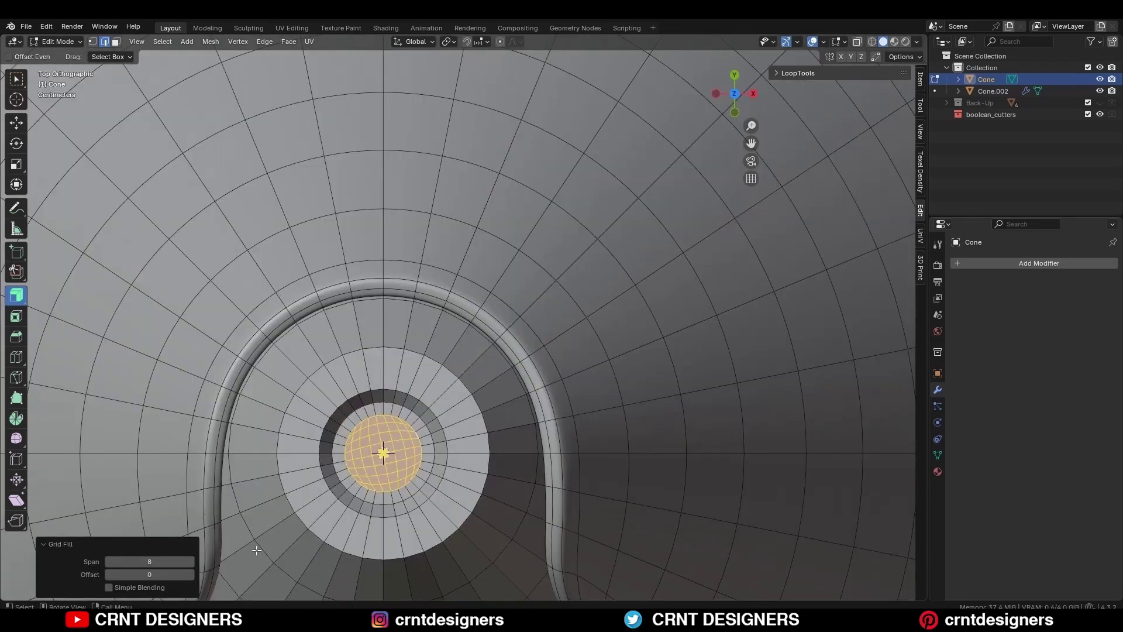
Isolate the inner cone and bevel the outer and inner edge loops of its top rim by 0.014 m with 2 segments.
{"action": "key", "text": "slash"}
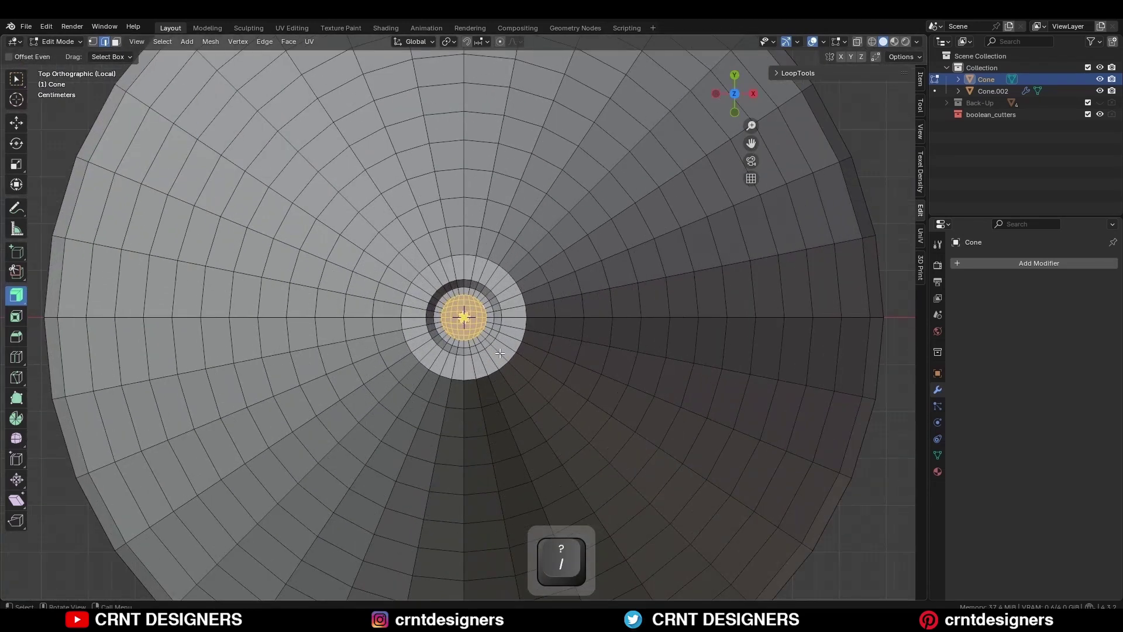
{"action": "left_click", "coordinate": [517, 350], "text": "alt"}
{"action": "left_click", "coordinate": [495, 337], "text": "alt+shift"}
{"action": "middle_click_drag", "start_coordinate": [502, 374], "coordinate": [531, 338]}
{"action": "scroll", "coordinate": [541, 330], "scroll_direction": "up", "scroll_amount": 2}
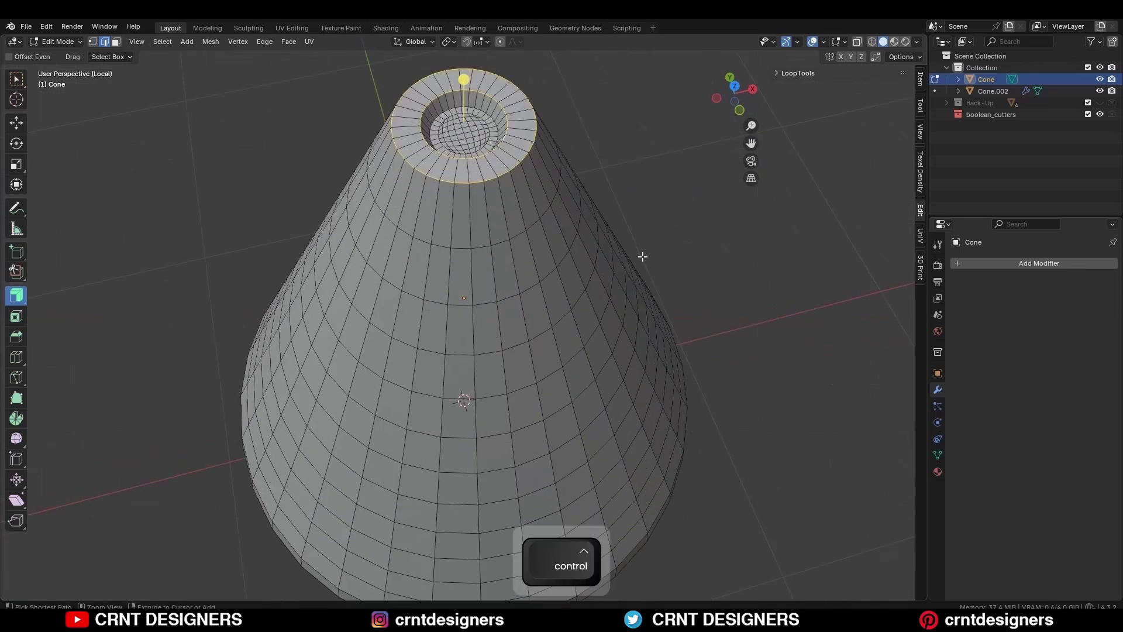
{"action": "key", "text": "ctrl+b"}
{"action": "key", "text": "shift"}
{"action": "scroll", "coordinate": [675, 272], "scroll_direction": "down", "scroll_amount": 2}
{"action": "left_click", "coordinate": [675, 273]}
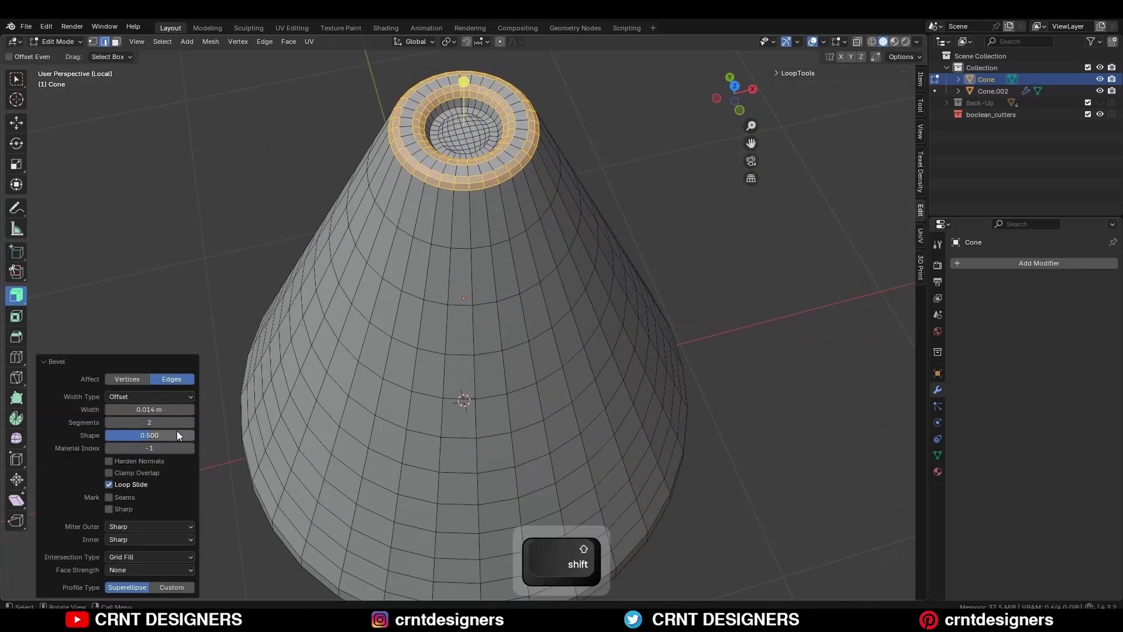
Add a level-2 Subdivision modifier to the inner cone and apply smooth shading to it.
{"action": "scroll", "coordinate": [357, 283], "scroll_direction": "up", "scroll_amount": 2}
{"action": "key", "text": "Tab"}
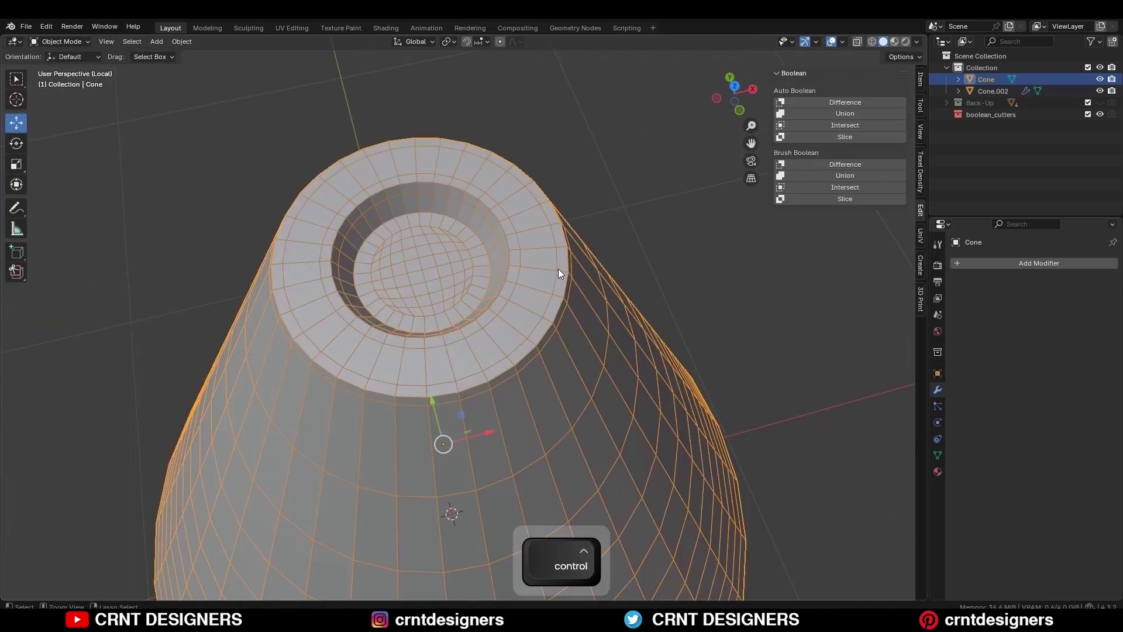
{"action": "key", "text": "ctrl+2"}
{"action": "key", "text": "alt+shift+z"}
{"action": "scroll", "coordinate": [506, 239], "scroll_direction": "up", "scroll_amount": 2}
{"action": "scroll", "coordinate": [447, 283], "scroll_direction": "down", "scroll_amount": 4}
{"action": "left_click", "coordinate": [439, 286]}
{"action": "right_click", "coordinate": [438, 286]}
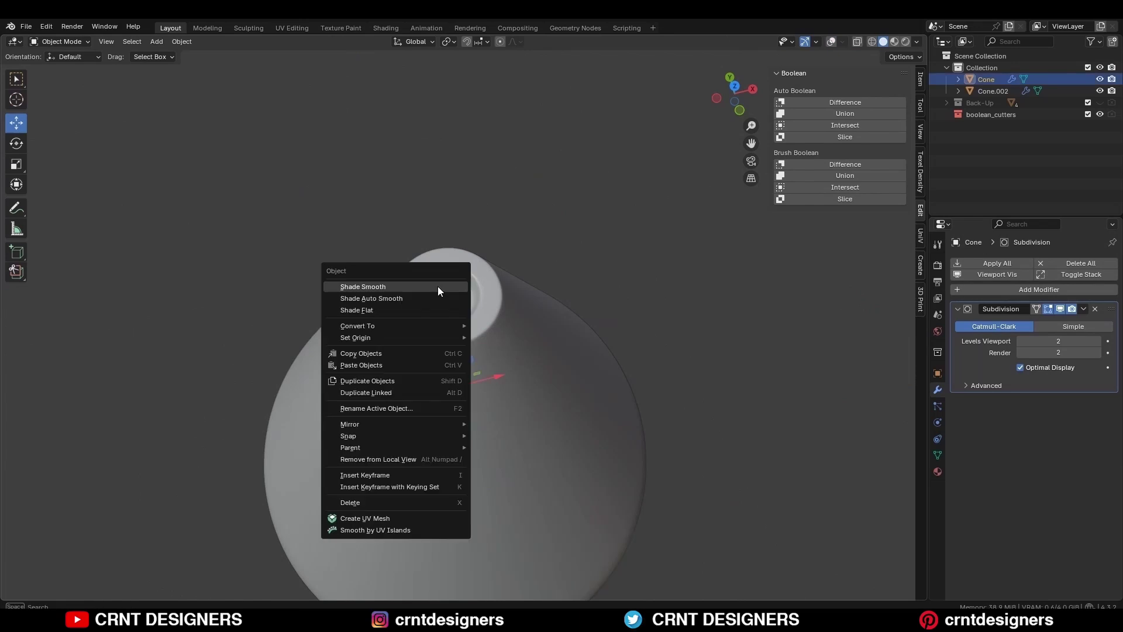
{"action": "left_click", "coordinate": [439, 286]}
Inset the inner cone's bottom face by about 0.189 m.
{"action": "middle_click_drag", "start_coordinate": [538, 332], "coordinate": [496, 184]}
{"action": "scroll", "coordinate": [451, 365], "scroll_direction": "up", "scroll_amount": 1}
{"action": "key", "text": "alt+shift+z"}
{"action": "key", "text": "Tab"}
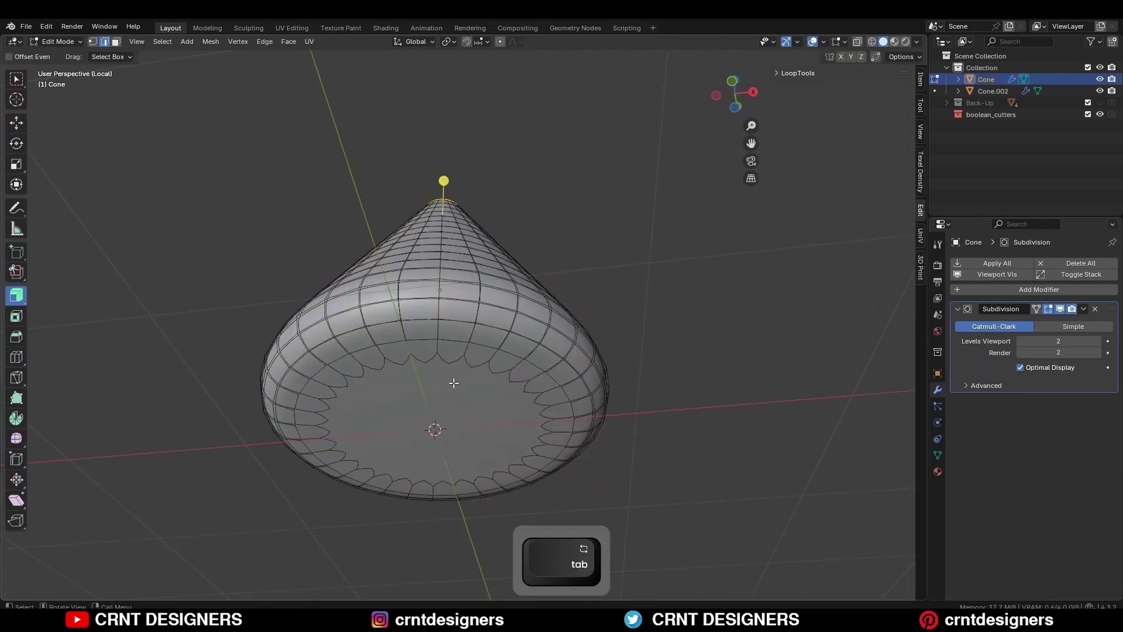
{"action": "key", "text": "3"}
{"action": "left_click", "coordinate": [664, 316]}
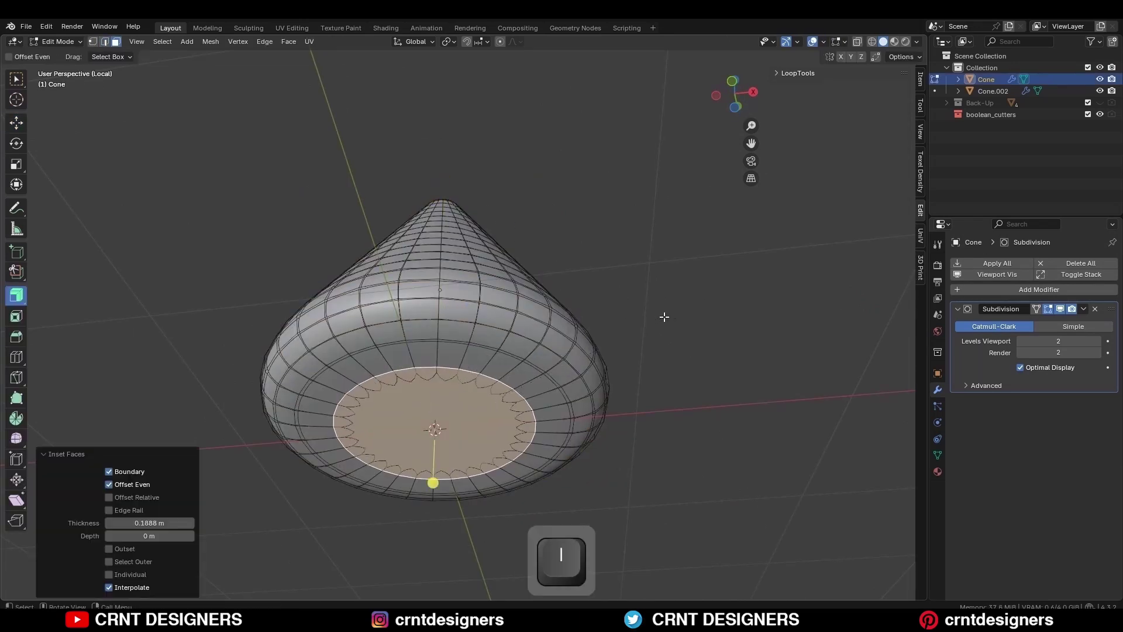
Turn off the Subdivision display in Edit Mode and replace the inset bottom face with a Grid Fill.
{"action": "left_click", "coordinate": [1047, 308]}
{"action": "key", "text": "2"}
{"action": "key", "text": "ctrl+KP_7"}
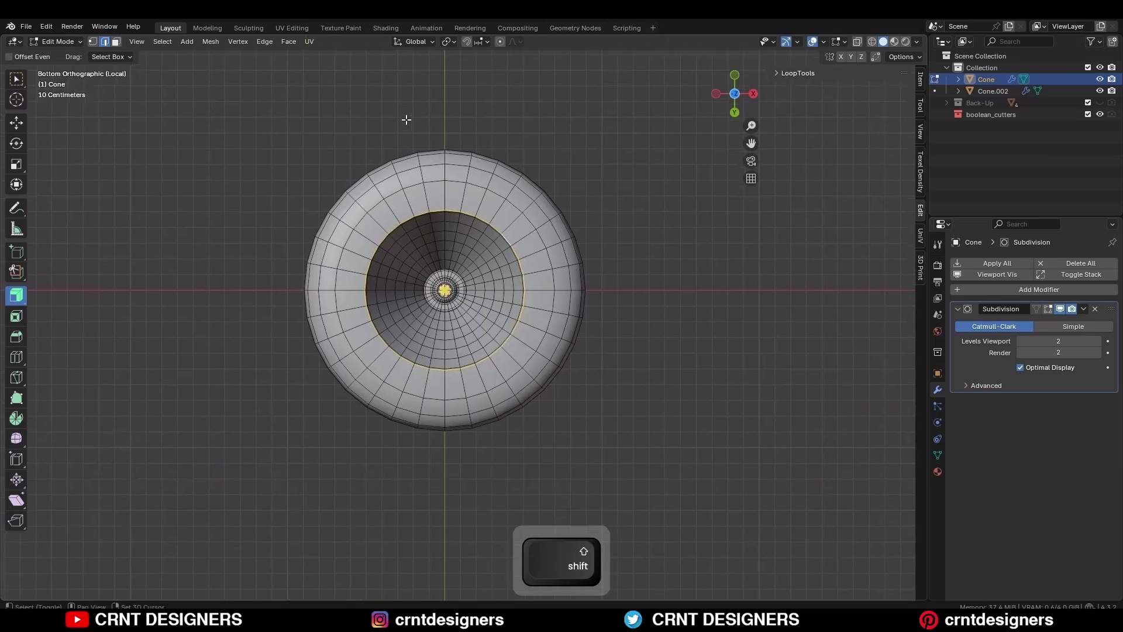
{"action": "left_click", "coordinate": [286, 41]}
{"action": "left_click", "coordinate": [308, 181]}
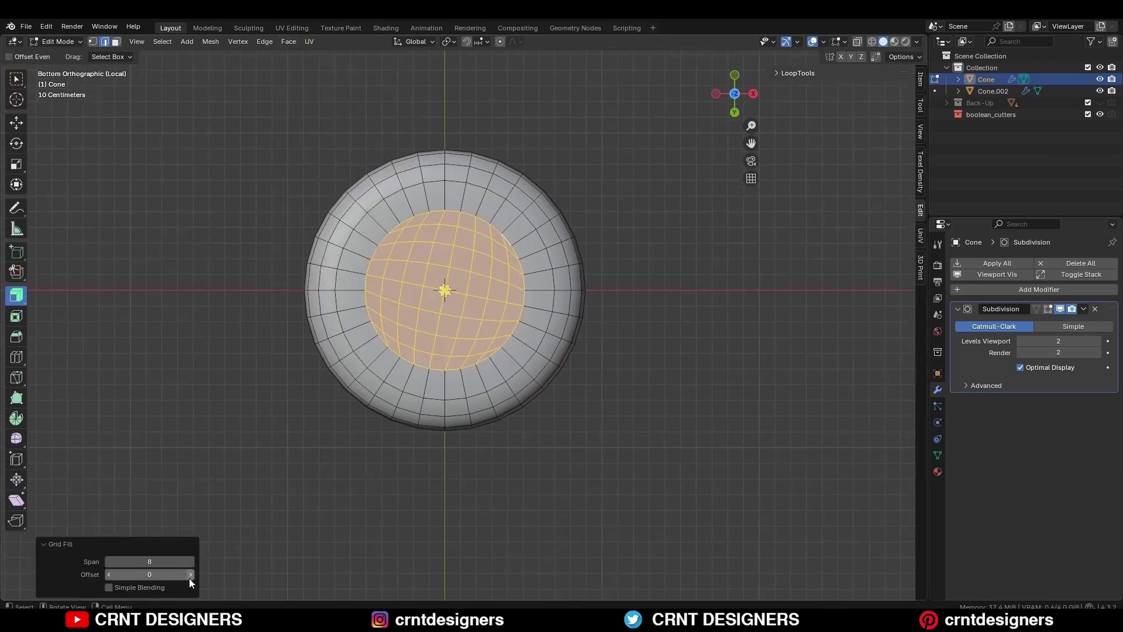
{"action": "left_click", "coordinate": [687, 373]}
Return the inner cone to Object Mode, save the file and show both objects from above with nothing selected.
{"action": "key", "text": "Tab"}
{"action": "middle_click_drag", "start_coordinate": [624, 290], "coordinate": [627, 433]}
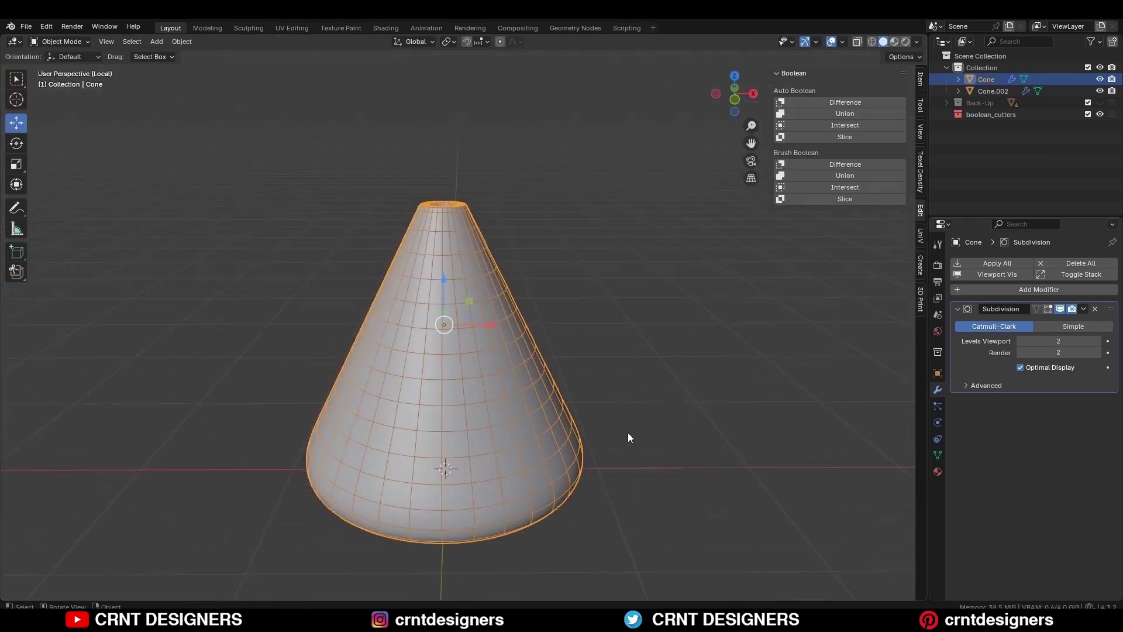
{"action": "key", "text": "ctrl+s"}
{"action": "key", "text": "KP_7"}
{"action": "key", "text": "alt+a"}
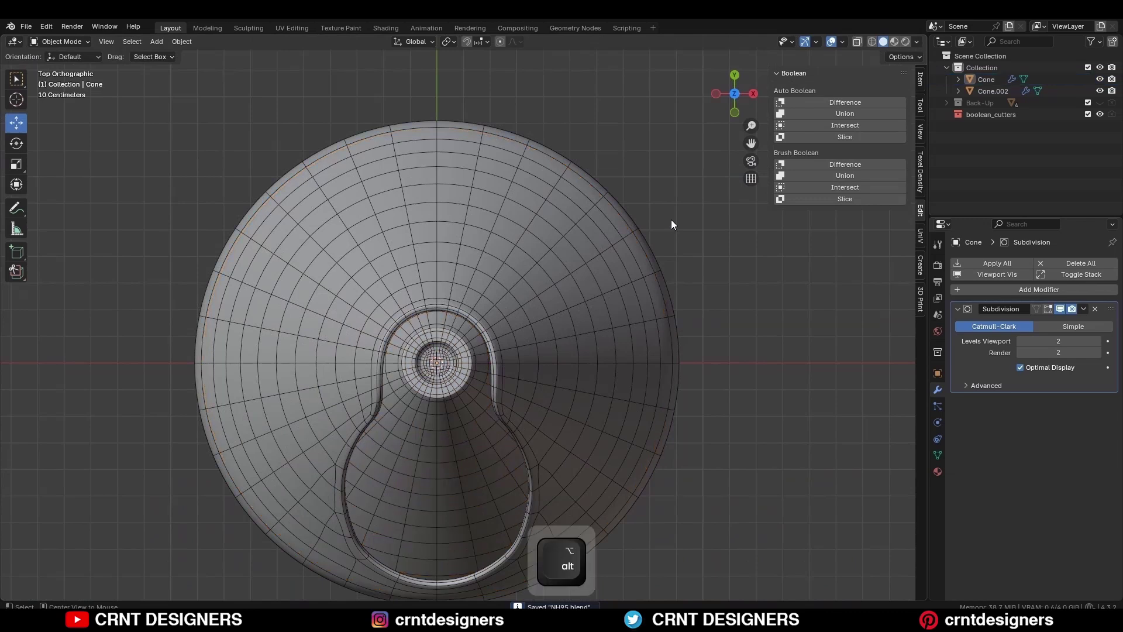
Hide the overlays, examine the finished smooth model from the front and save the file.
{"action": "key", "text": "alt+shift+z"}
{"action": "middle_click_drag", "start_coordinate": [623, 374], "coordinate": [595, 293]}
{"action": "key", "text": "ctrl+s"}
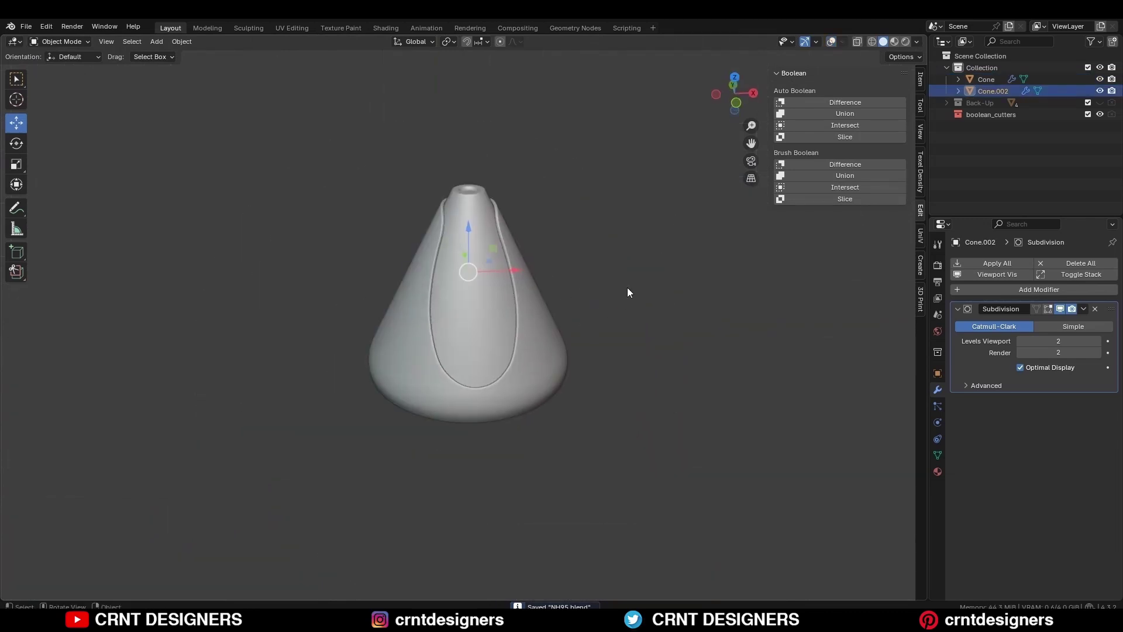
{"action": "left_click", "coordinate": [627, 287]}
{"action": "mouse_move", "coordinate": [627, 287]}
{"action": "middle_mouse_down"}
{"action": "mouse_move", "coordinate": [92, 275]}
{"action": "mouse_move", "coordinate": [460, 310]}
{"action": "mouse_move", "coordinate": [614, 288]}
{"action": "mouse_move", "coordinate": [617, 175]}
{"action": "mouse_move", "coordinate": [617, 290]}
{"action": "middle_mouse_up"}
{"action": "left_click", "coordinate": [738, 105]}
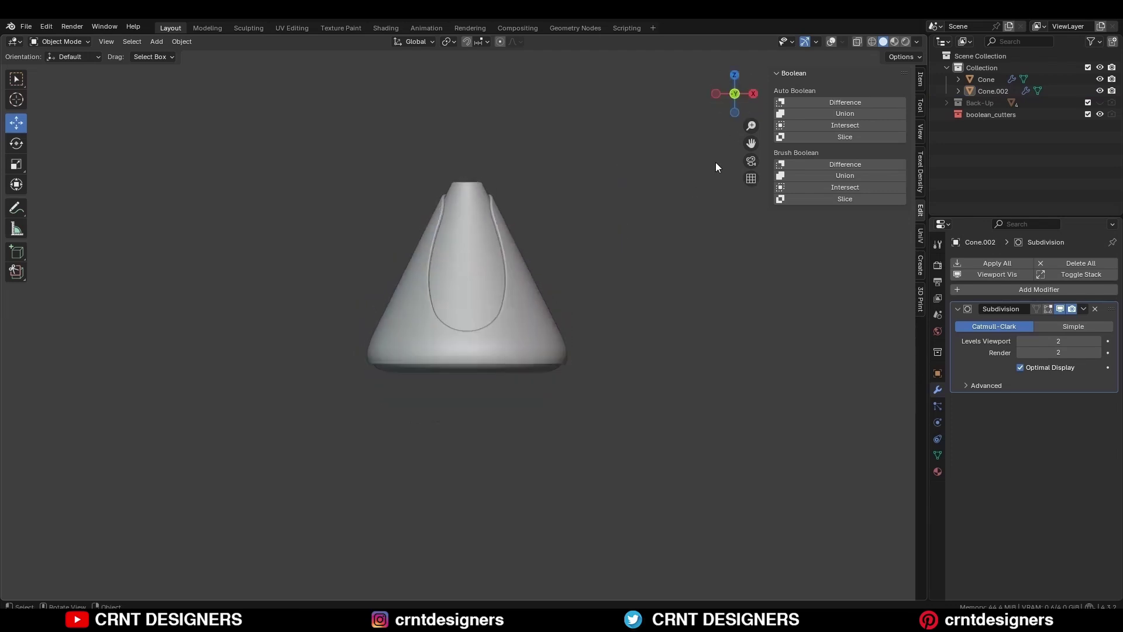
{"action": "key", "text": "ctrl+s"}
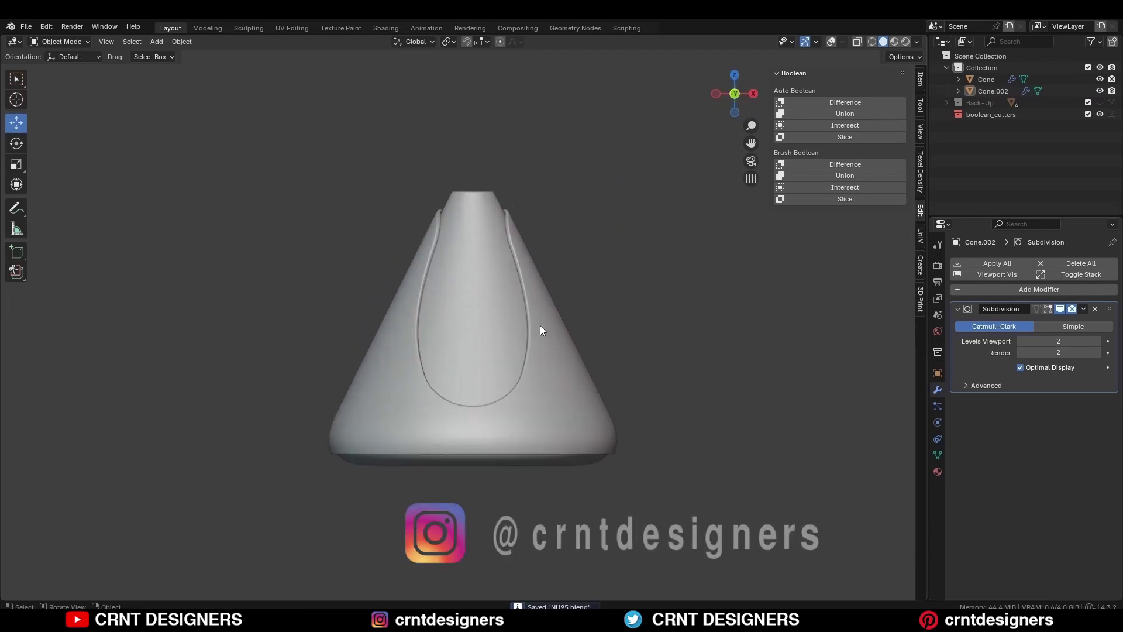